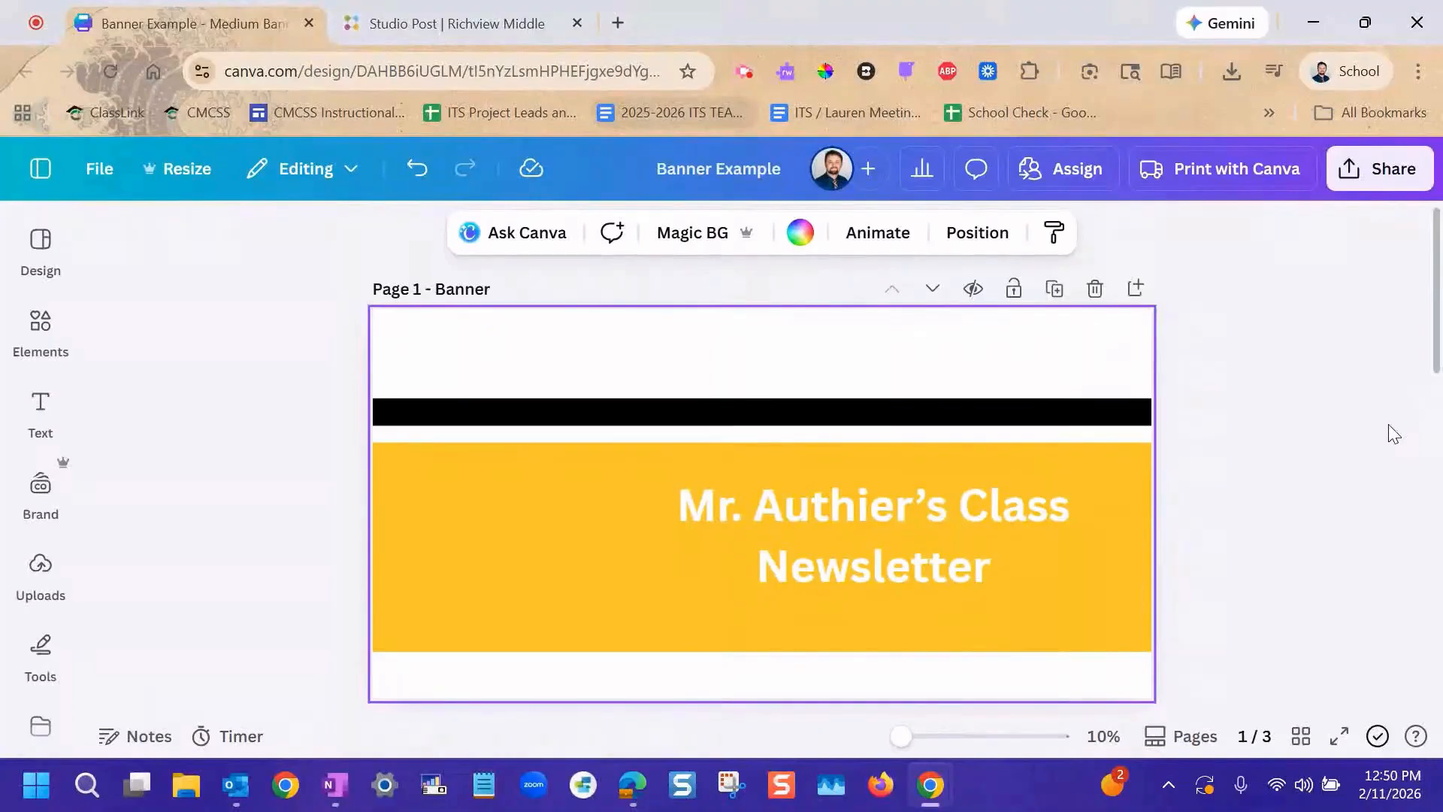
# Load the MCMS brand kit into the color choices for the banner's black stripe.
pyautogui.click(623, 415)
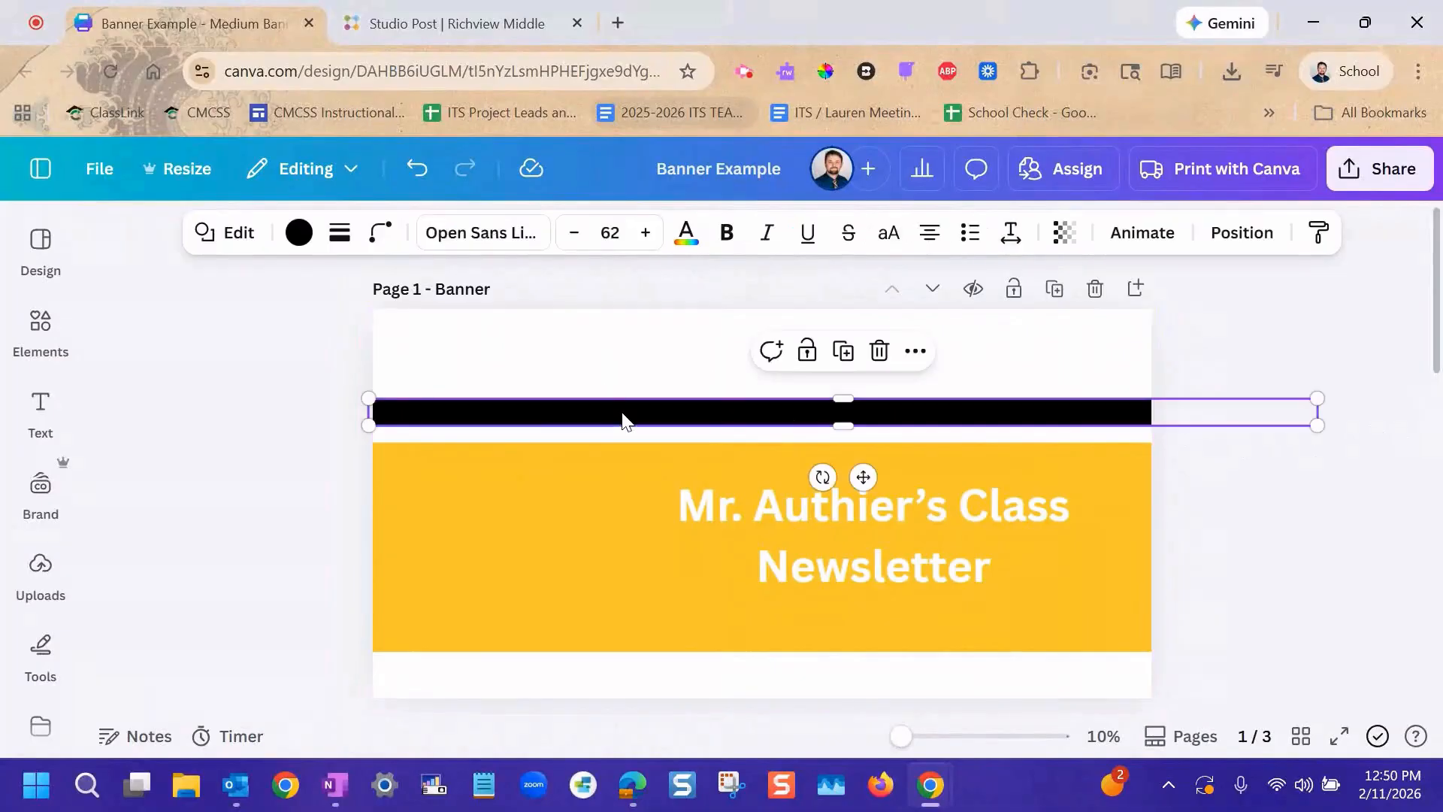
pyautogui.click(299, 233)
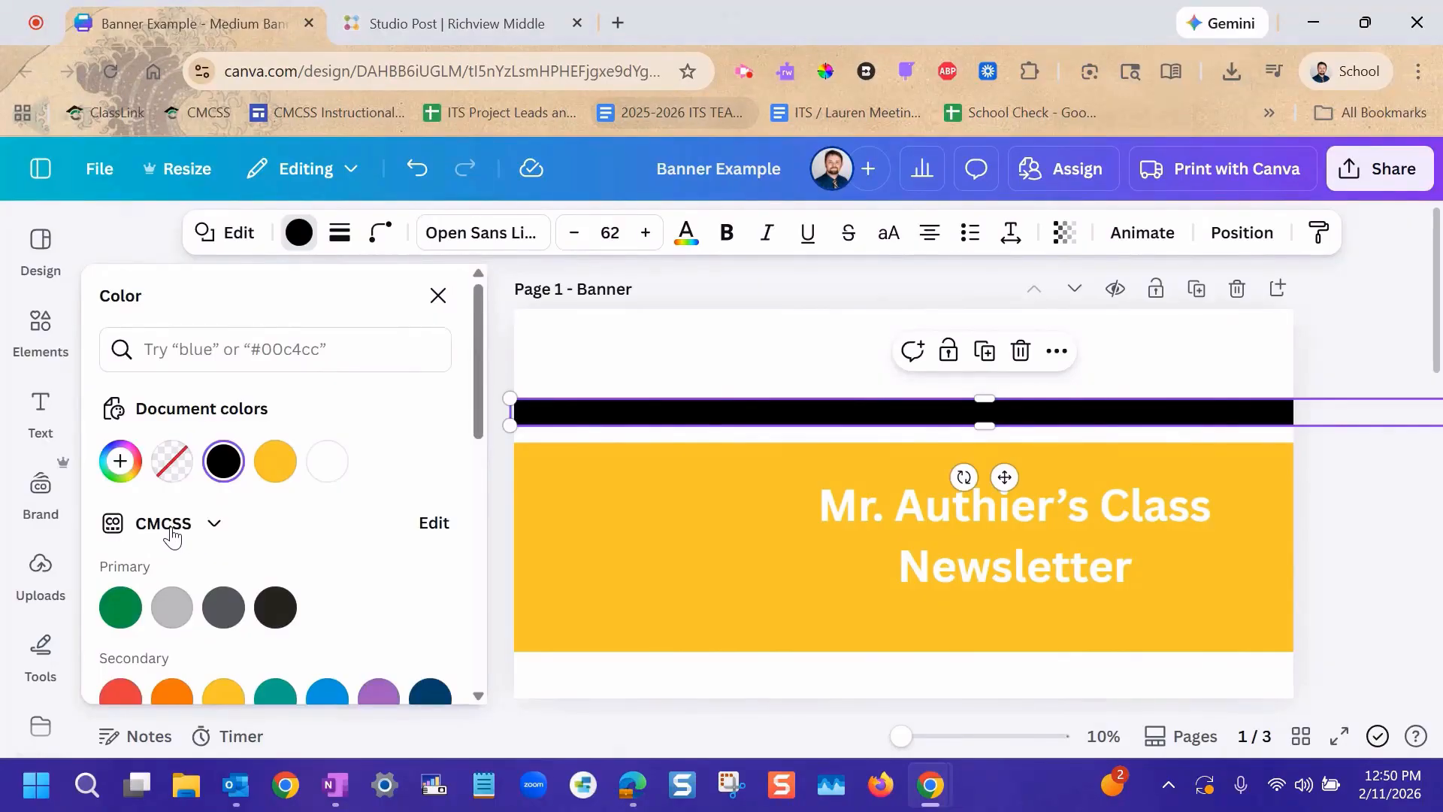
pyautogui.click(171, 526)
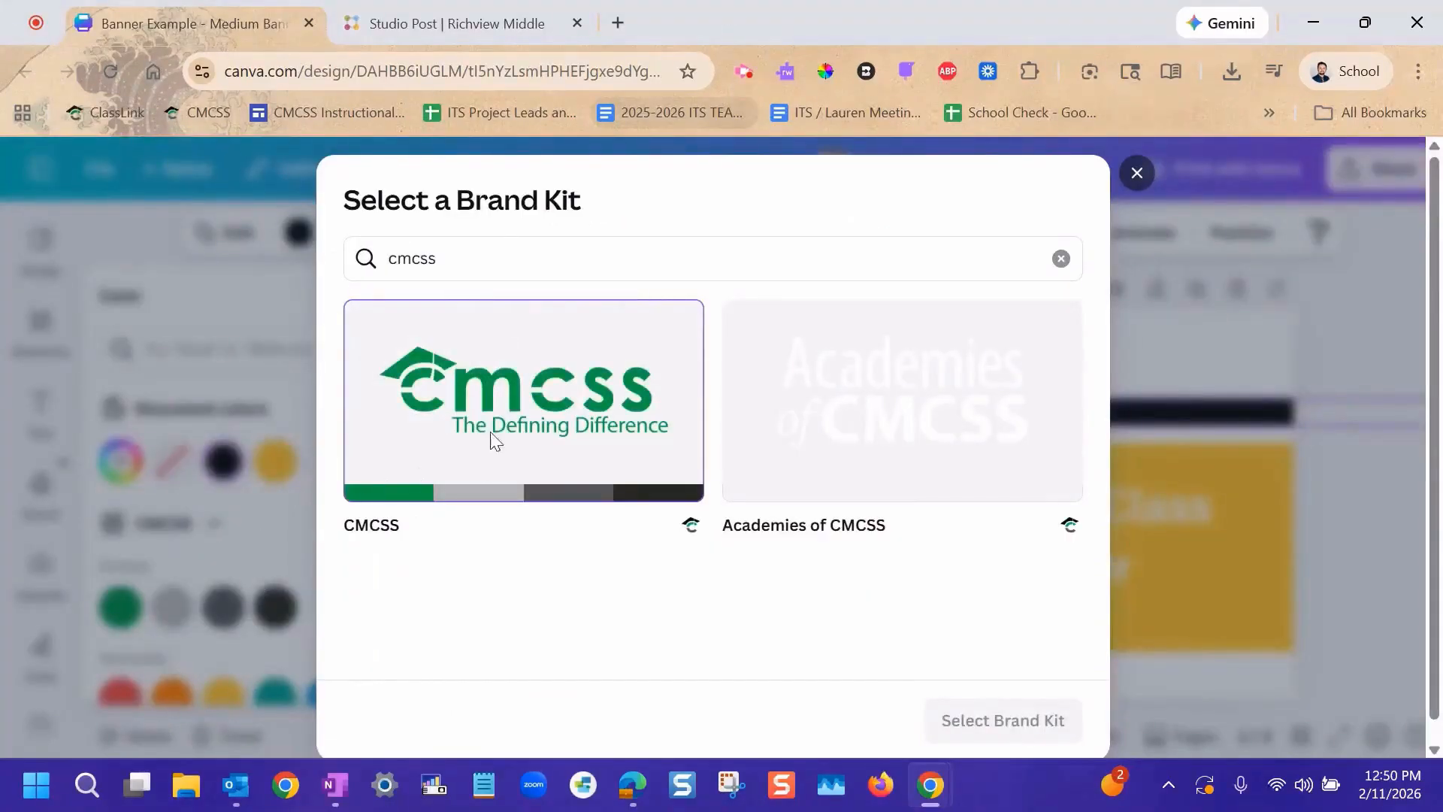
pyautogui.doubleClick(495, 247)
pyautogui.write('mcms')
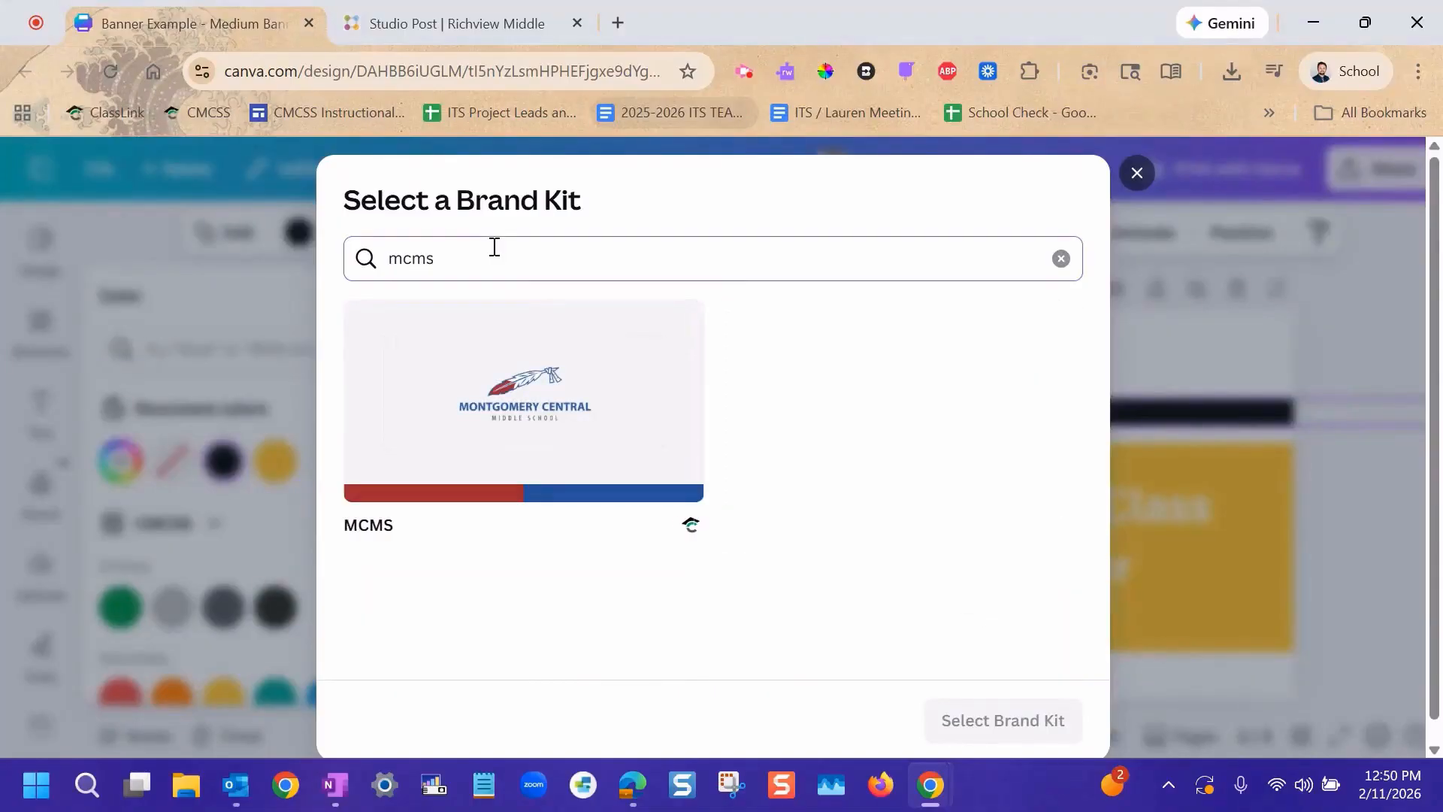
pyautogui.click(487, 391)
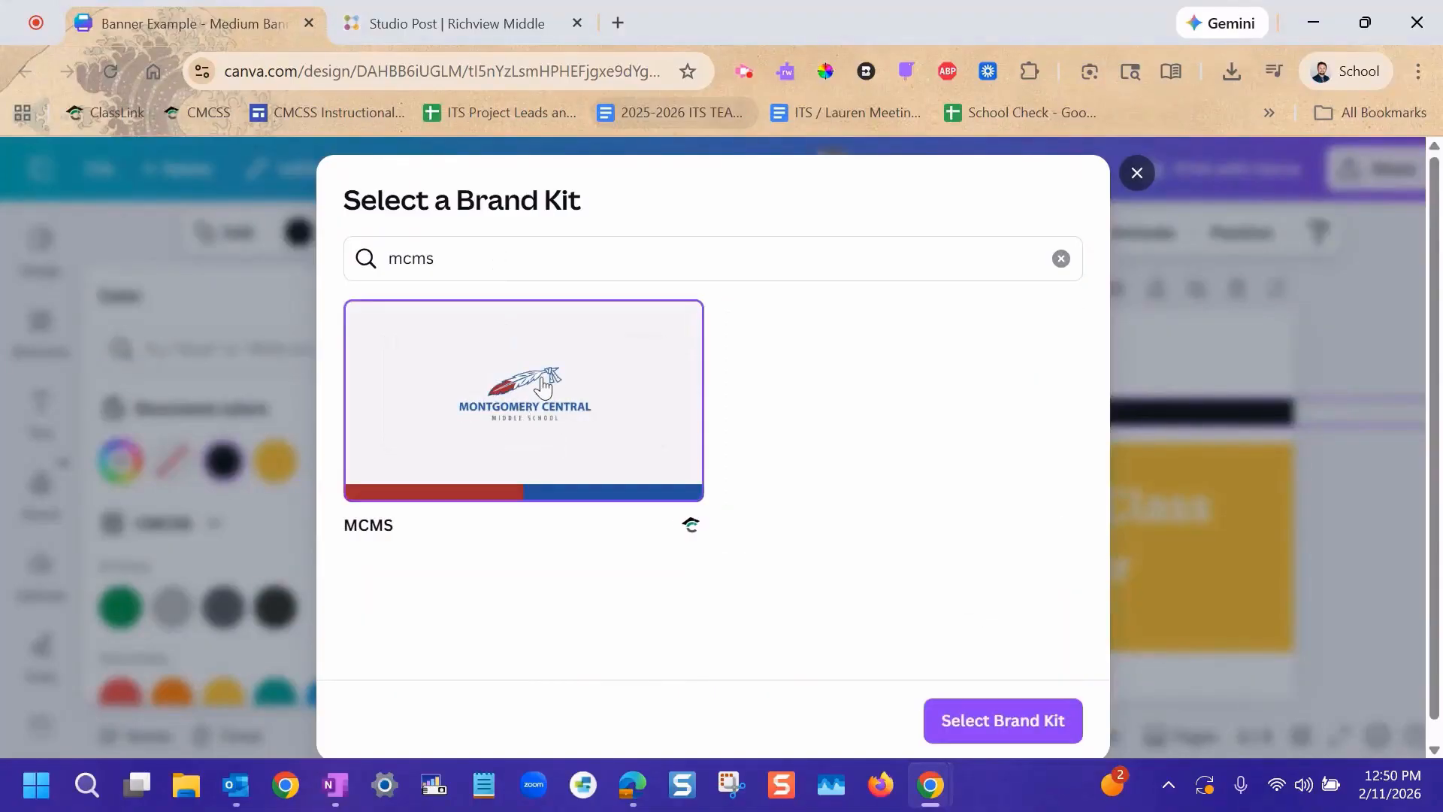
pyautogui.click(990, 733)
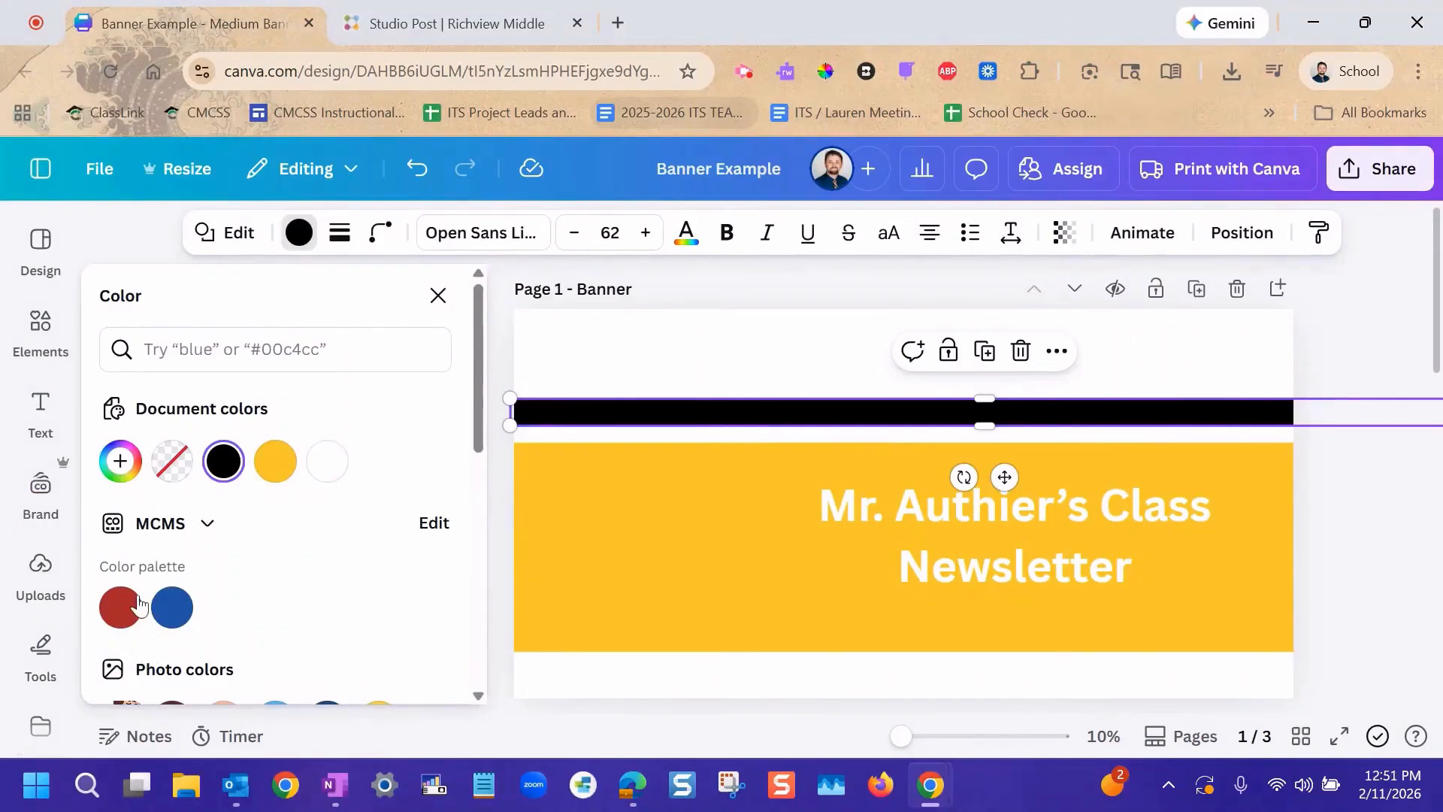
# Recolor the banner's black stripe in MCMS brand blue and the yellow block in MCMS brand red.
pyautogui.click(185, 613)
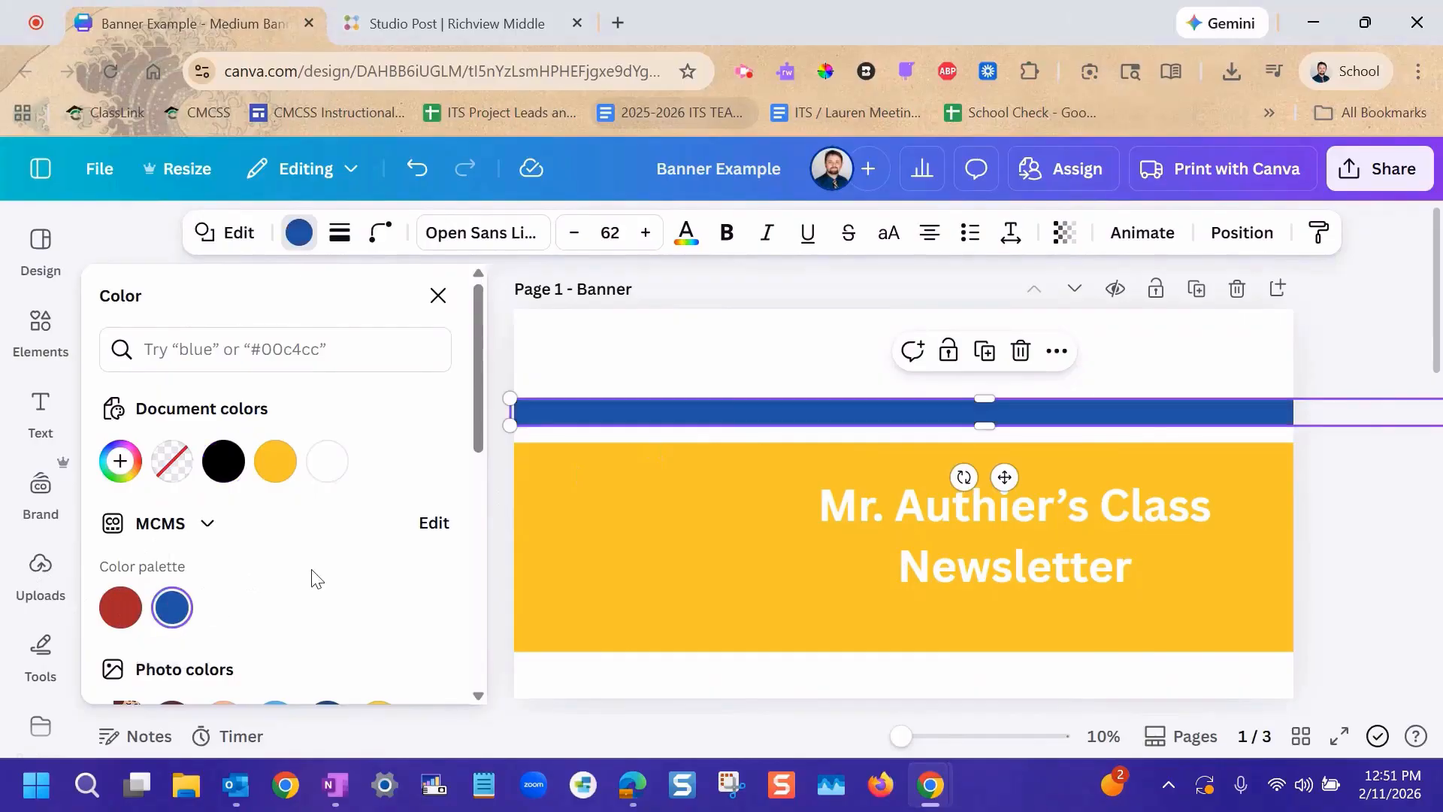
pyautogui.click(645, 564)
pyautogui.click(134, 612)
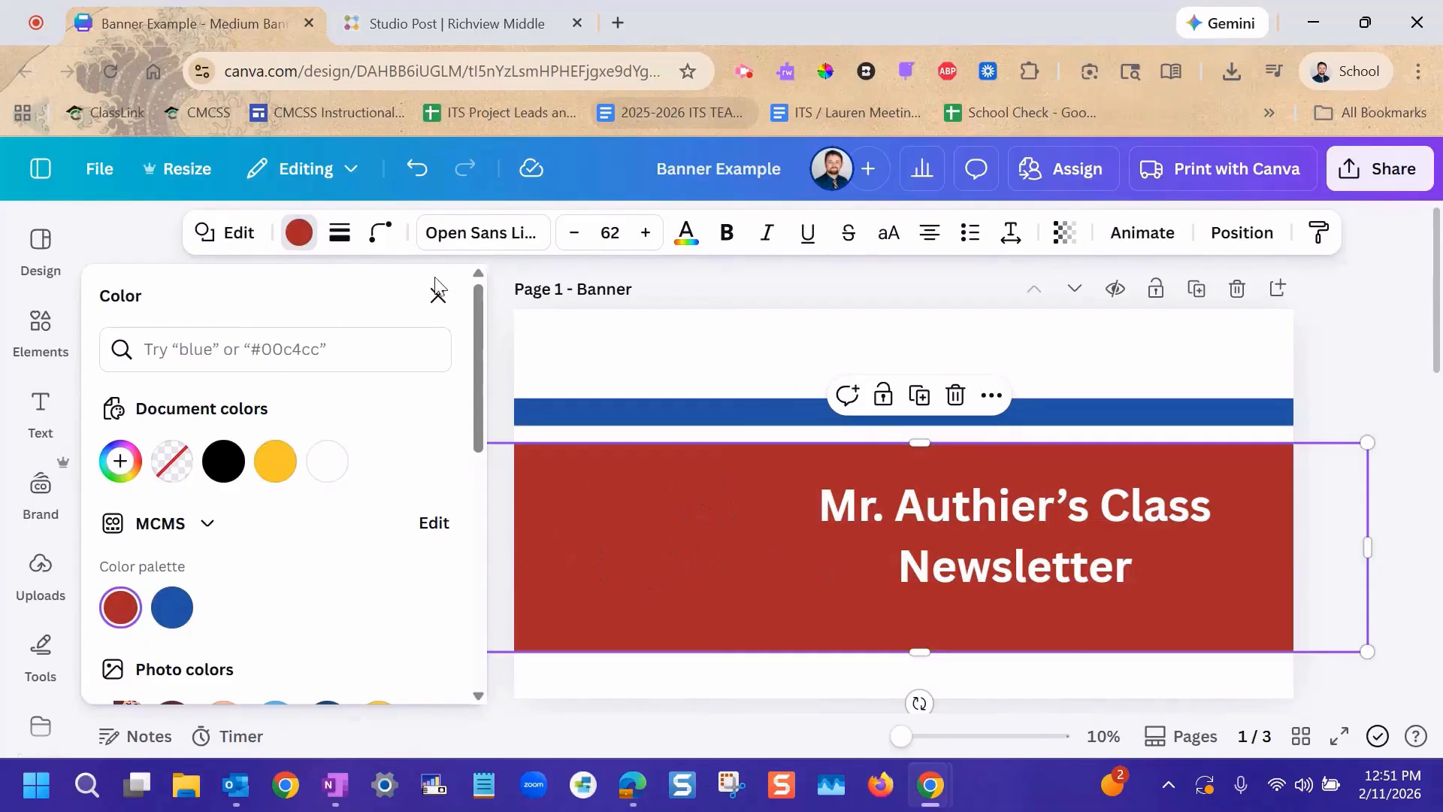
pyautogui.click(437, 296)
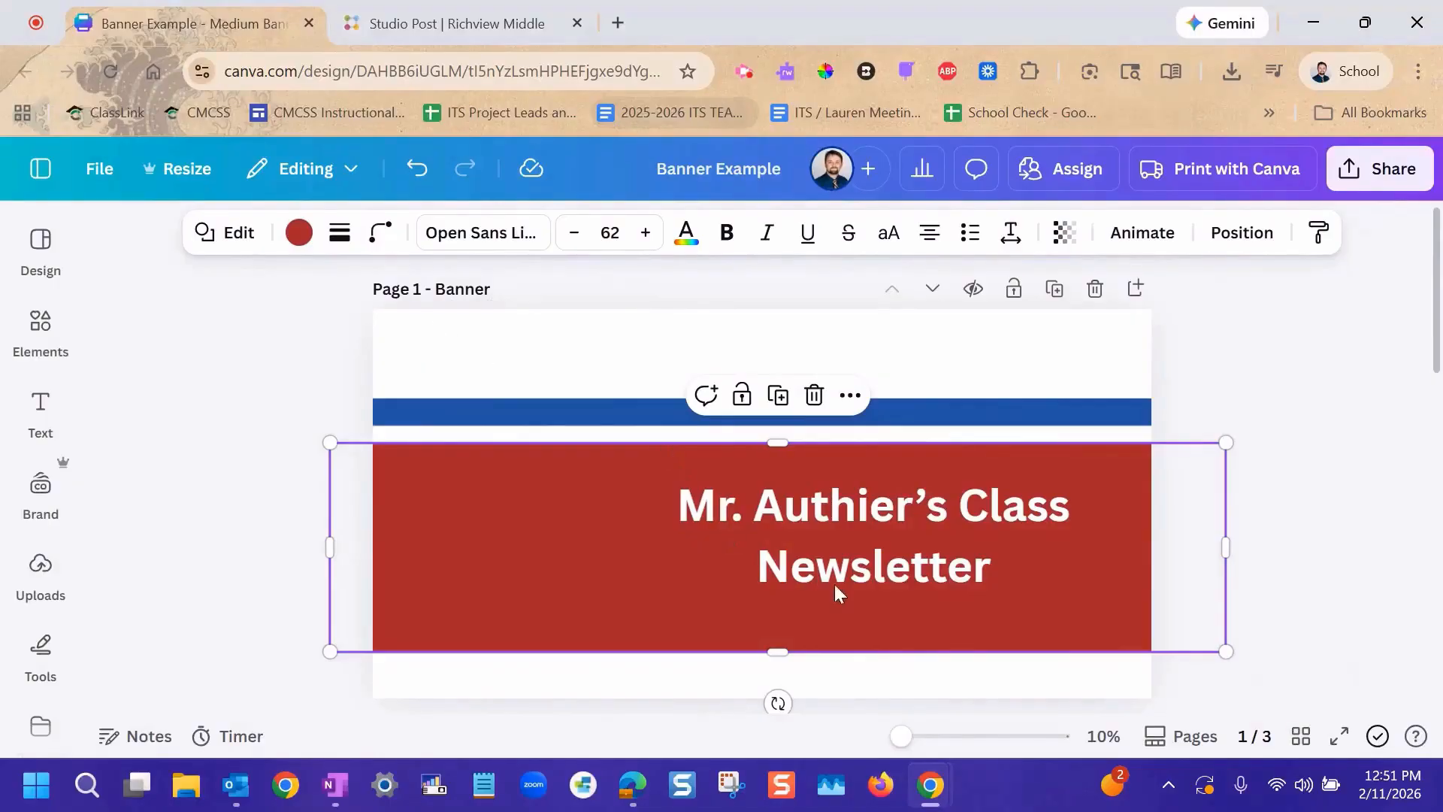
# Select all of the newsletter title text and switch the font choices to the CMCSS brand kit.
pyautogui.click(889, 565)
pyautogui.doubleClick(889, 565)
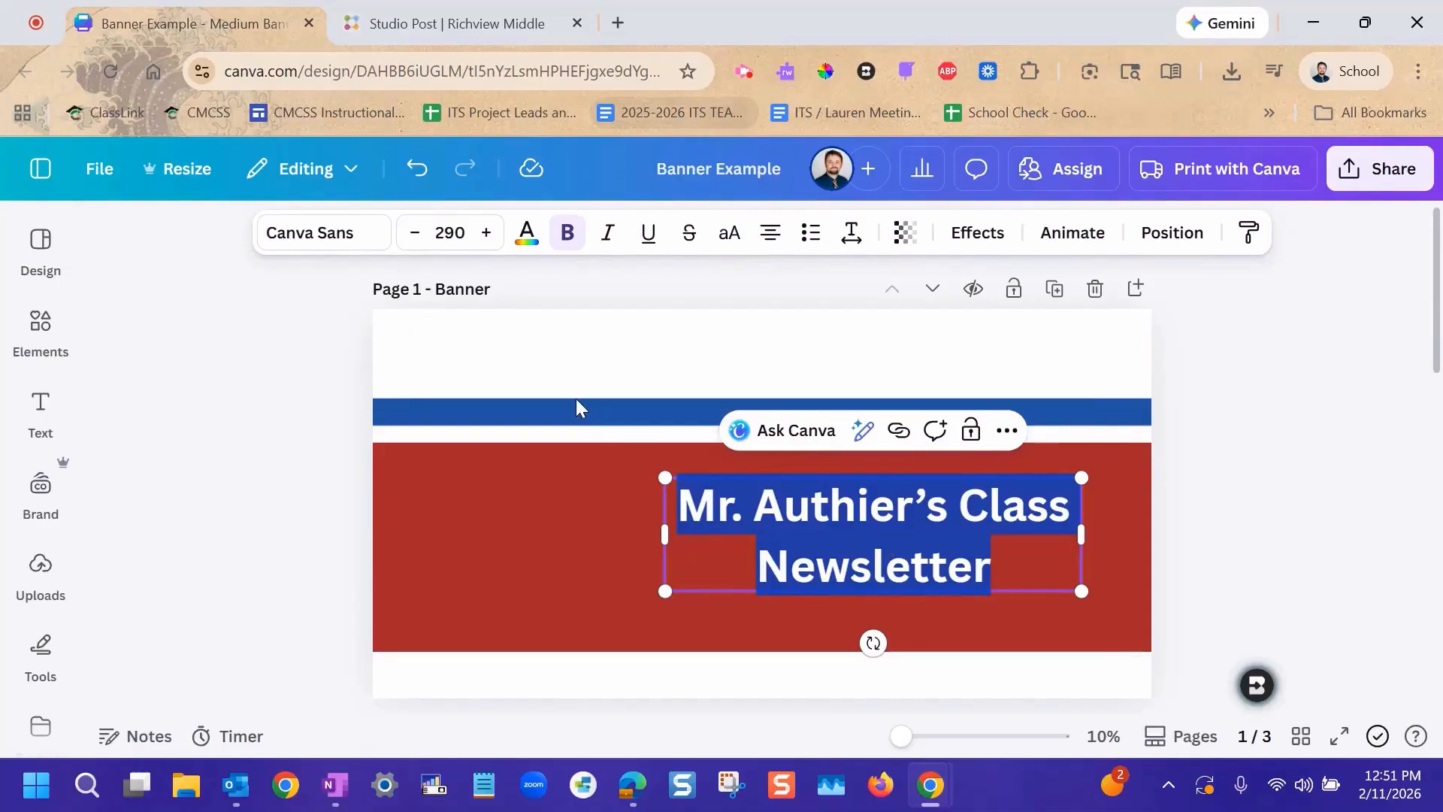
pyautogui.click(341, 238)
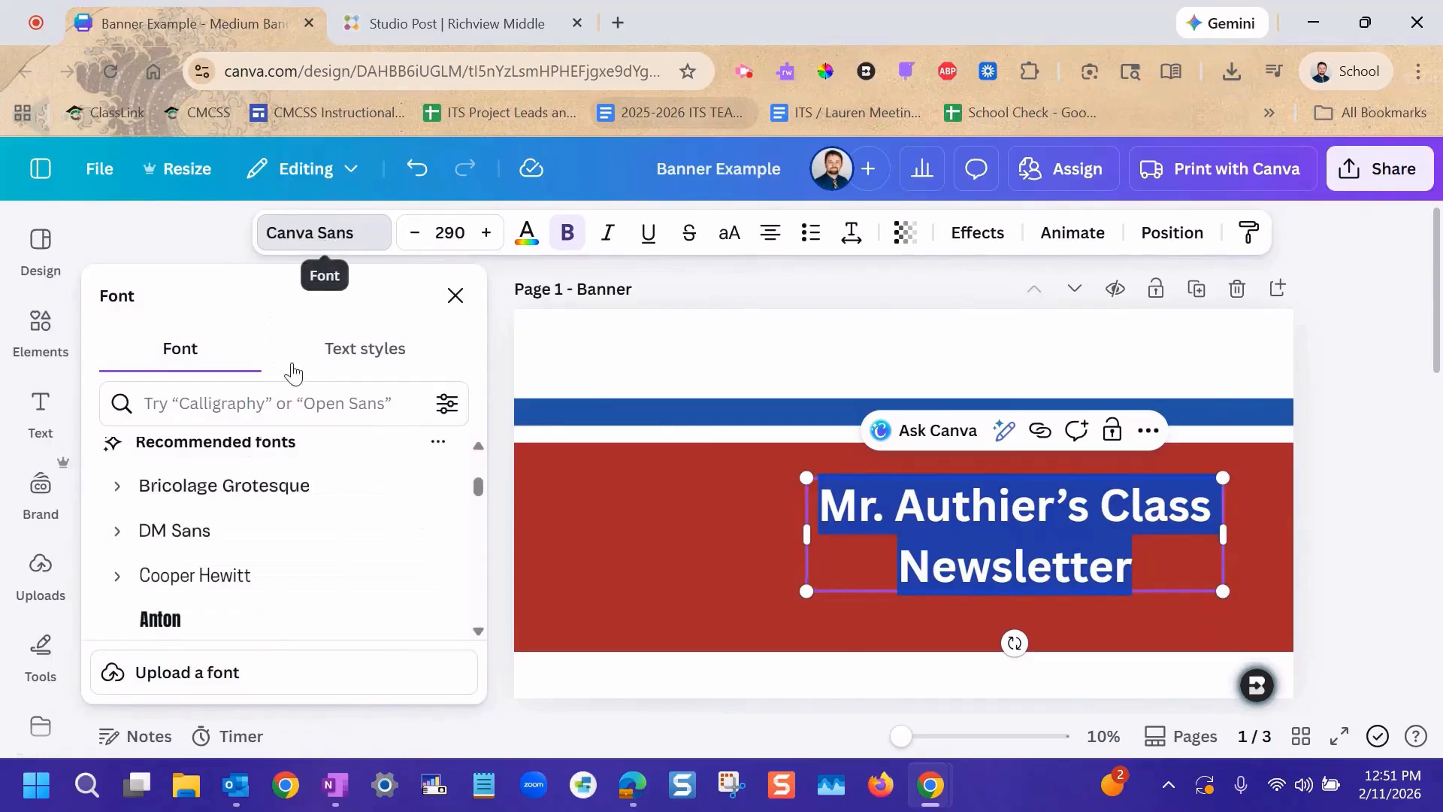
pyautogui.scroll(-5, 289, 519)
pyautogui.scroll(-3, 288, 526)
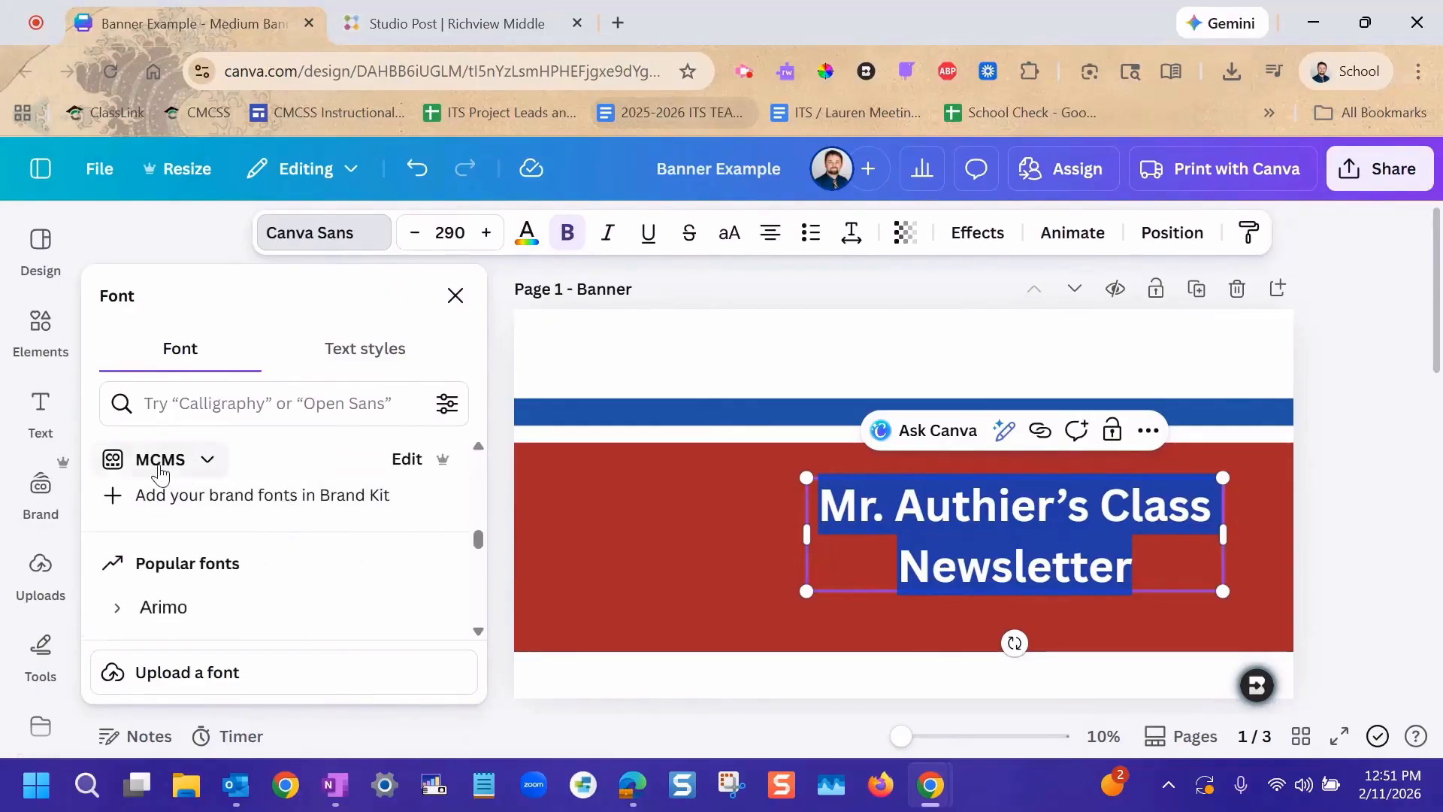
pyautogui.click(160, 466)
pyautogui.doubleClick(427, 263)
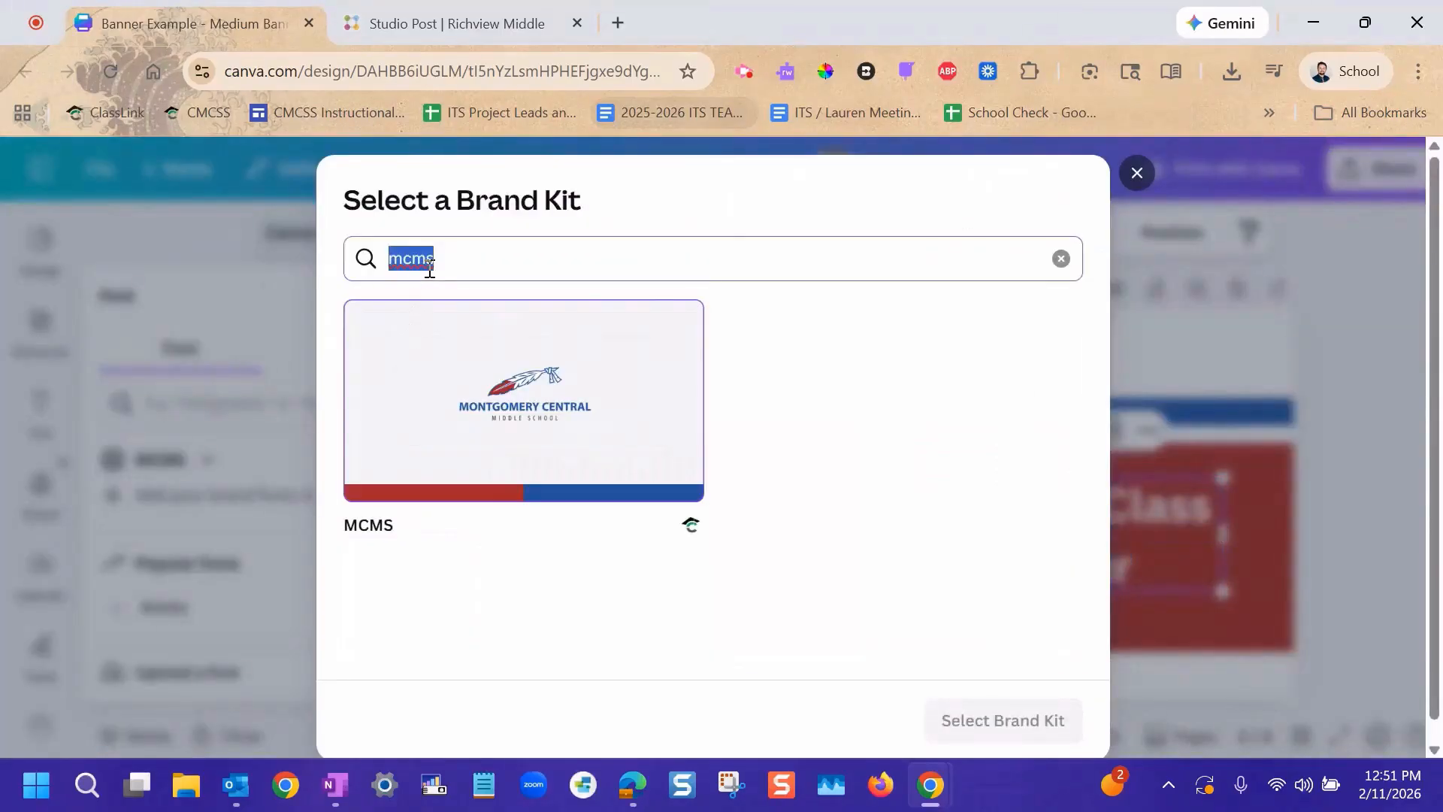
pyautogui.write('cm')
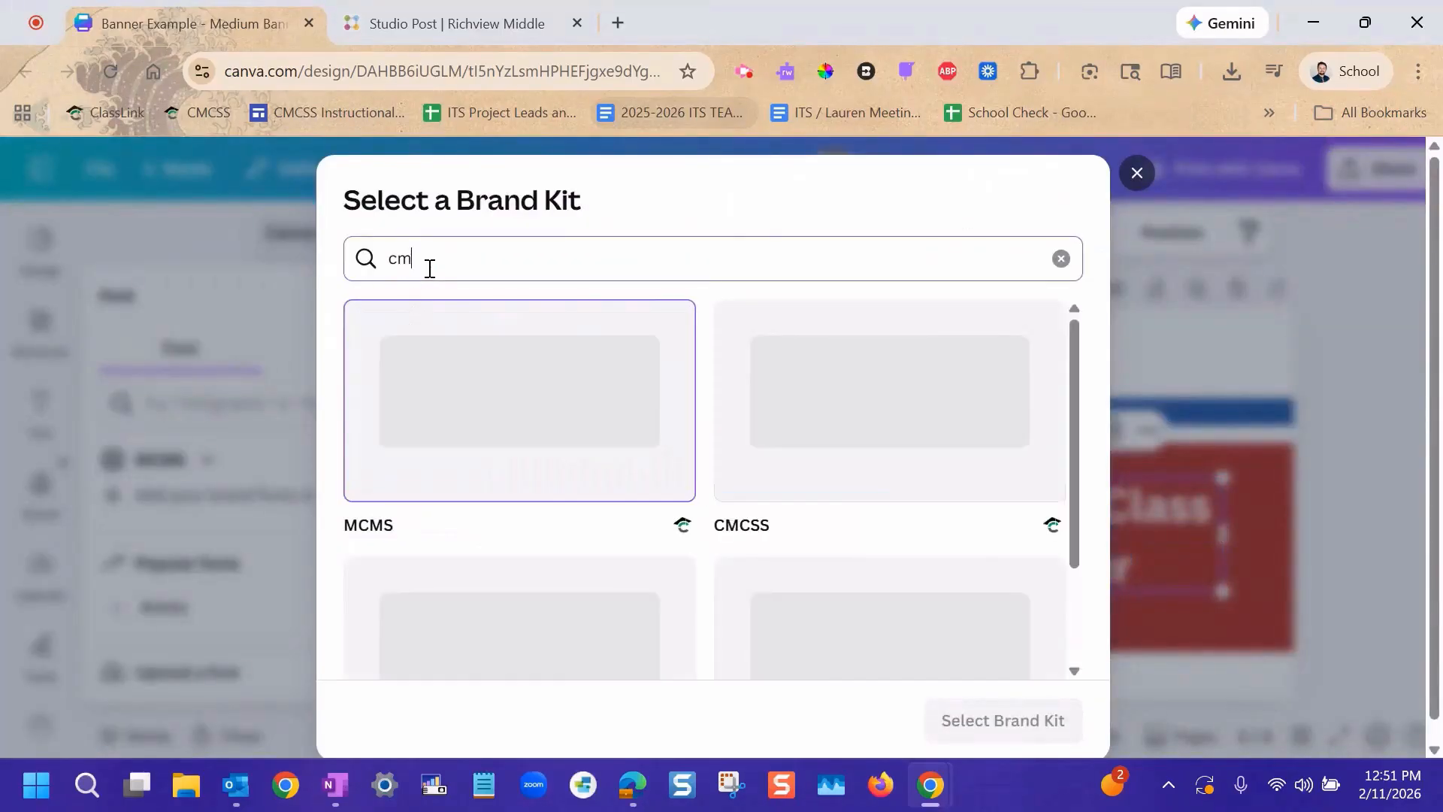
pyautogui.click(842, 412)
pyautogui.click(1005, 724)
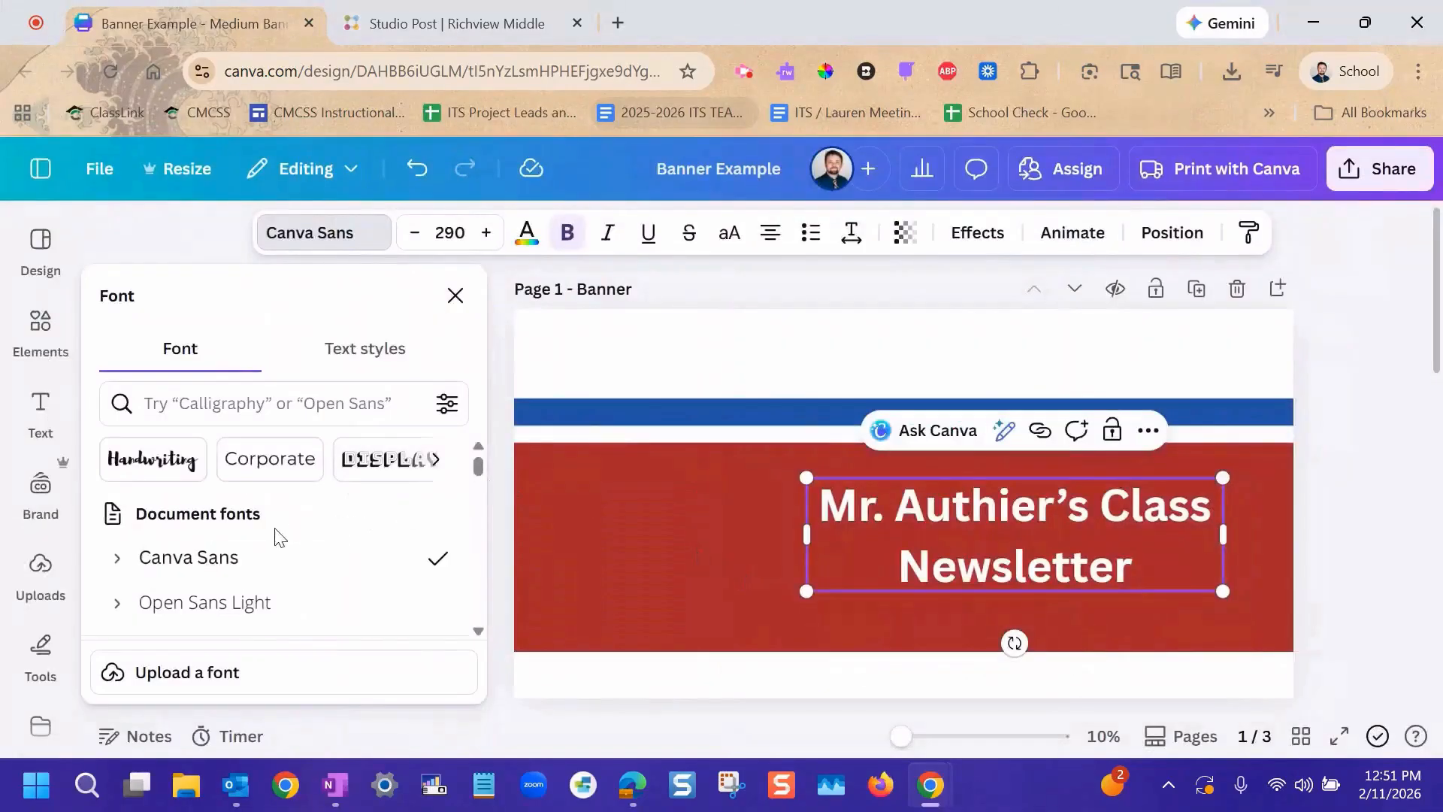
# Set the newsletter title's font to the CMCSS brand font Freight Text Black.
pyautogui.scroll(-5, 289, 539)
pyautogui.scroll(-3, 291, 538)
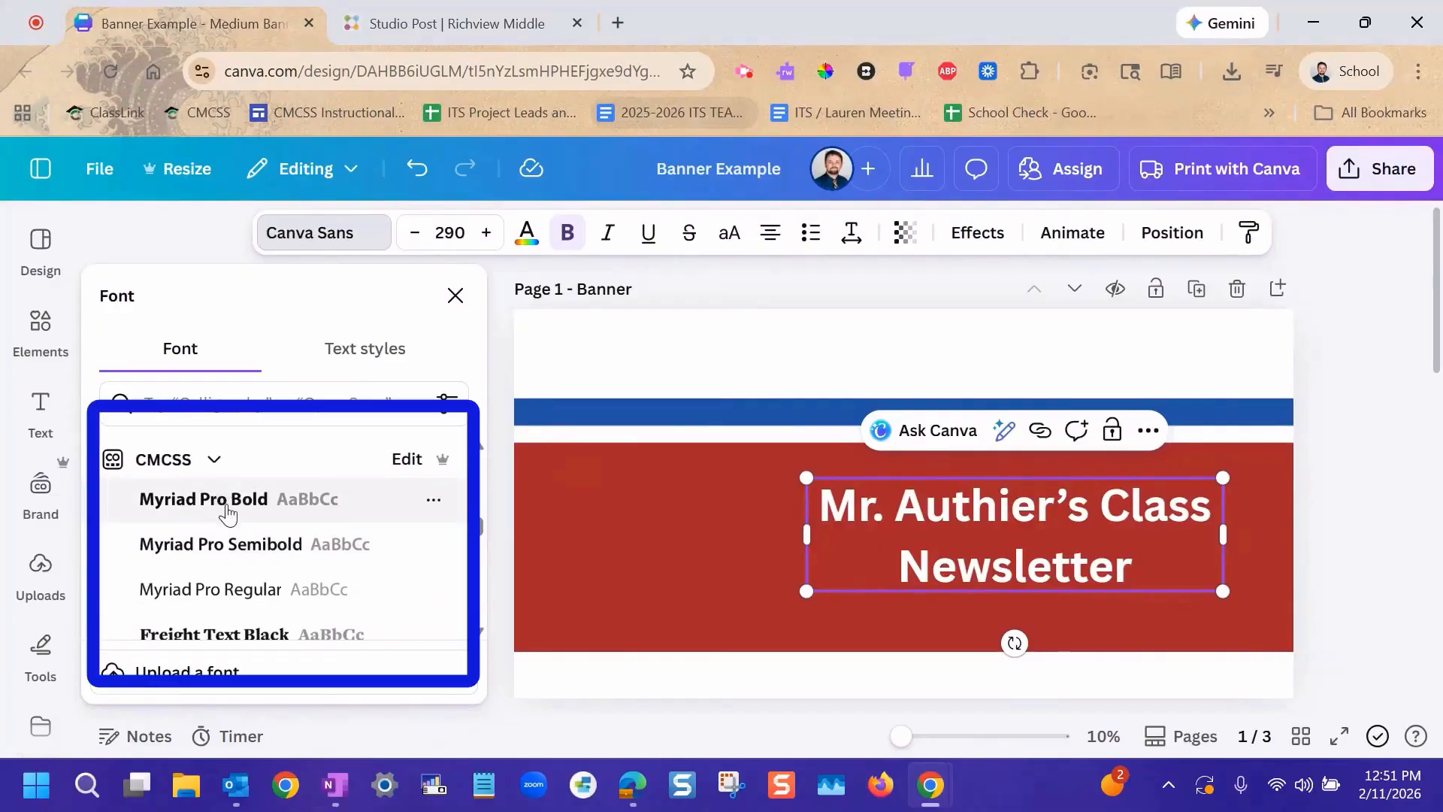
pyautogui.scroll(-2, 225, 519)
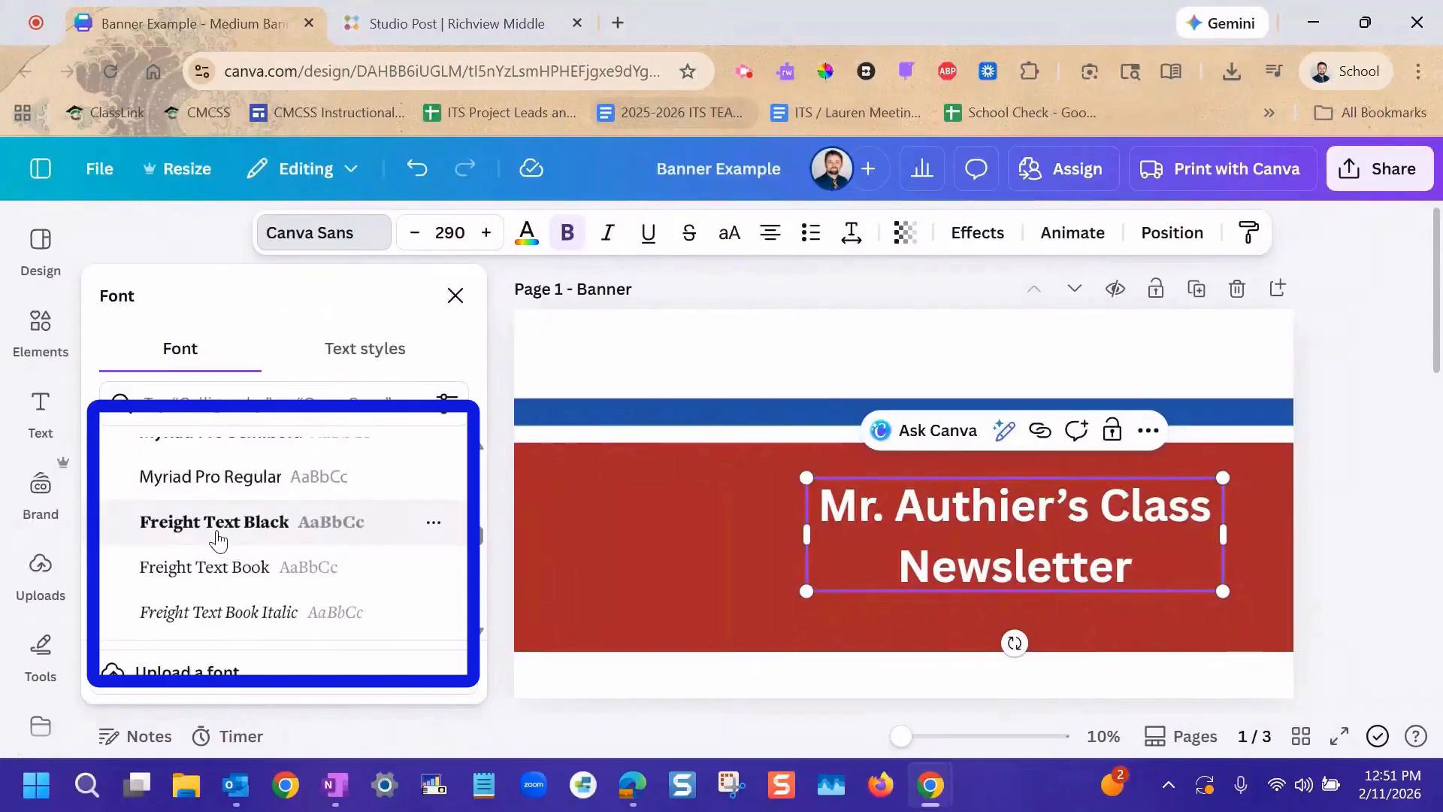
pyautogui.click(228, 535)
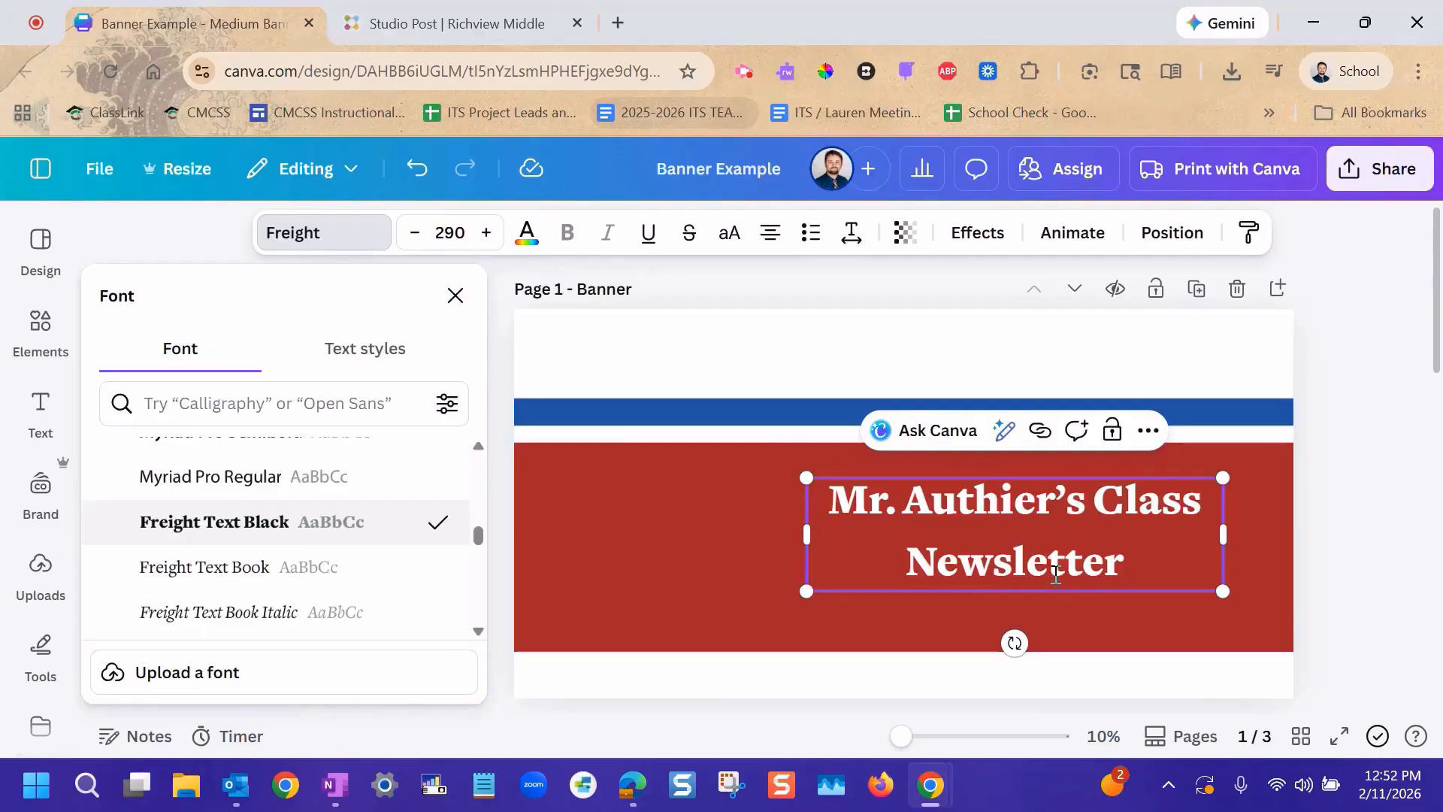
pyautogui.click(100, 175)
pyautogui.moveTo(193, 507)
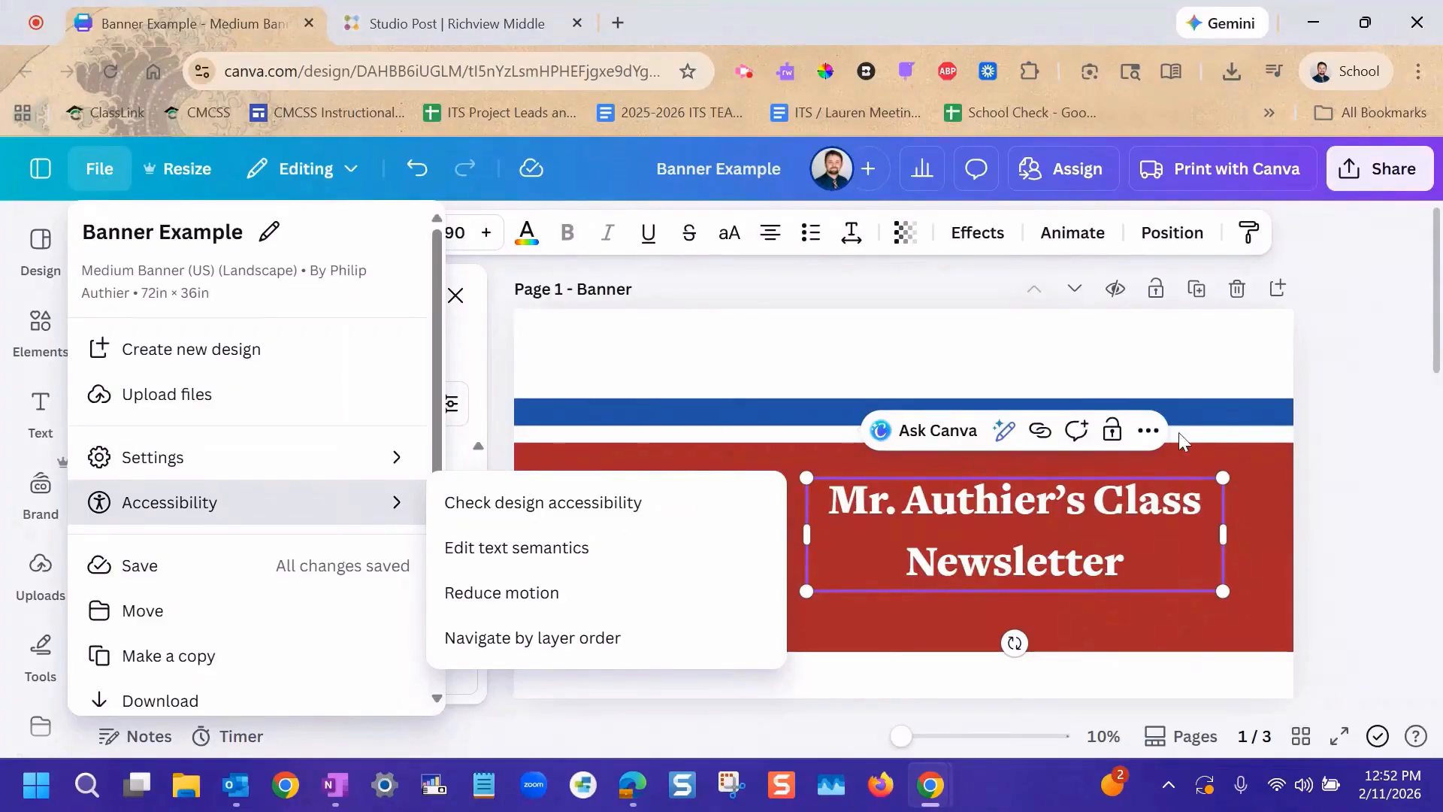
pyautogui.press('Escape')
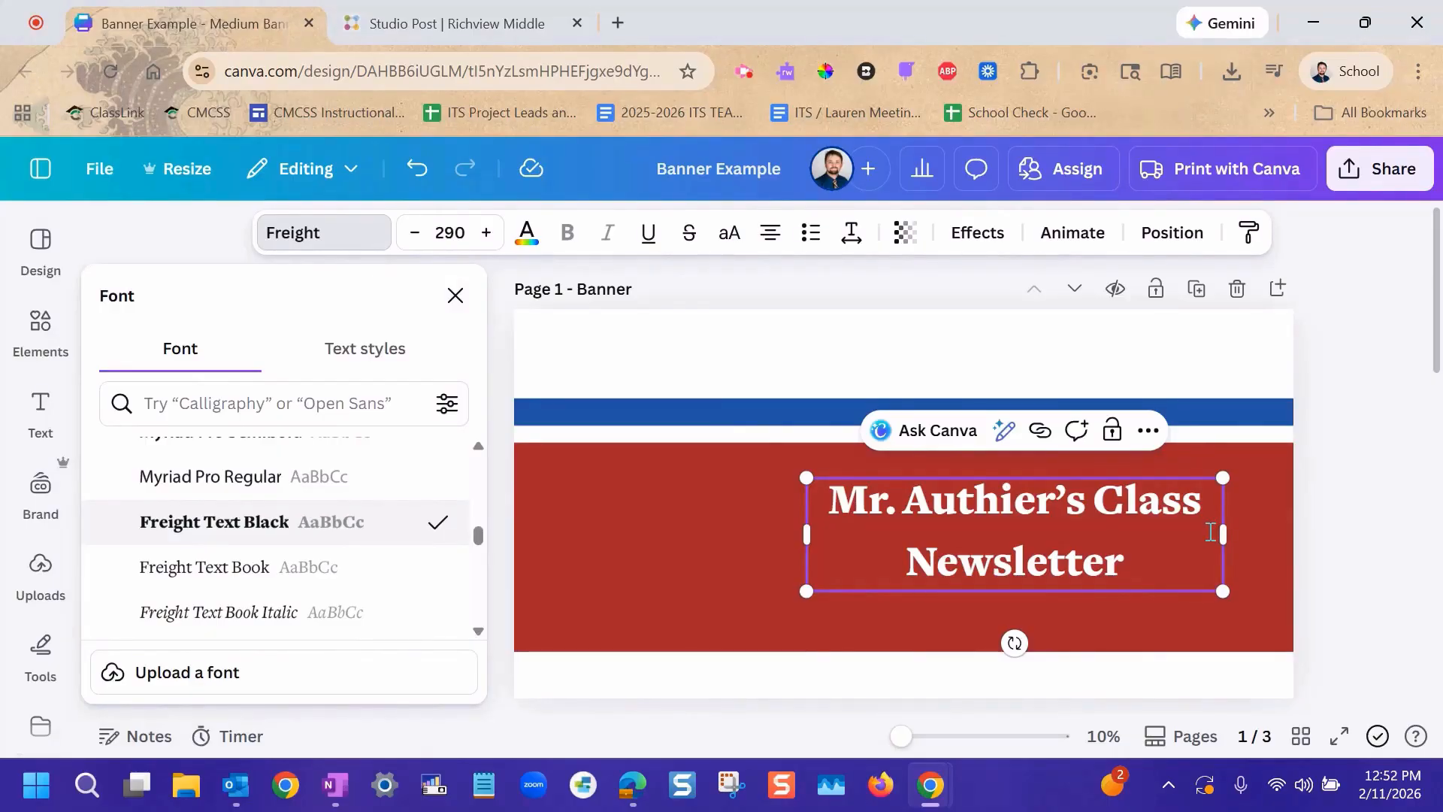
# Switch the brand assets to the MCMS kit and show its full set of logos.
pyautogui.click(456, 296)
pyautogui.click(27, 502)
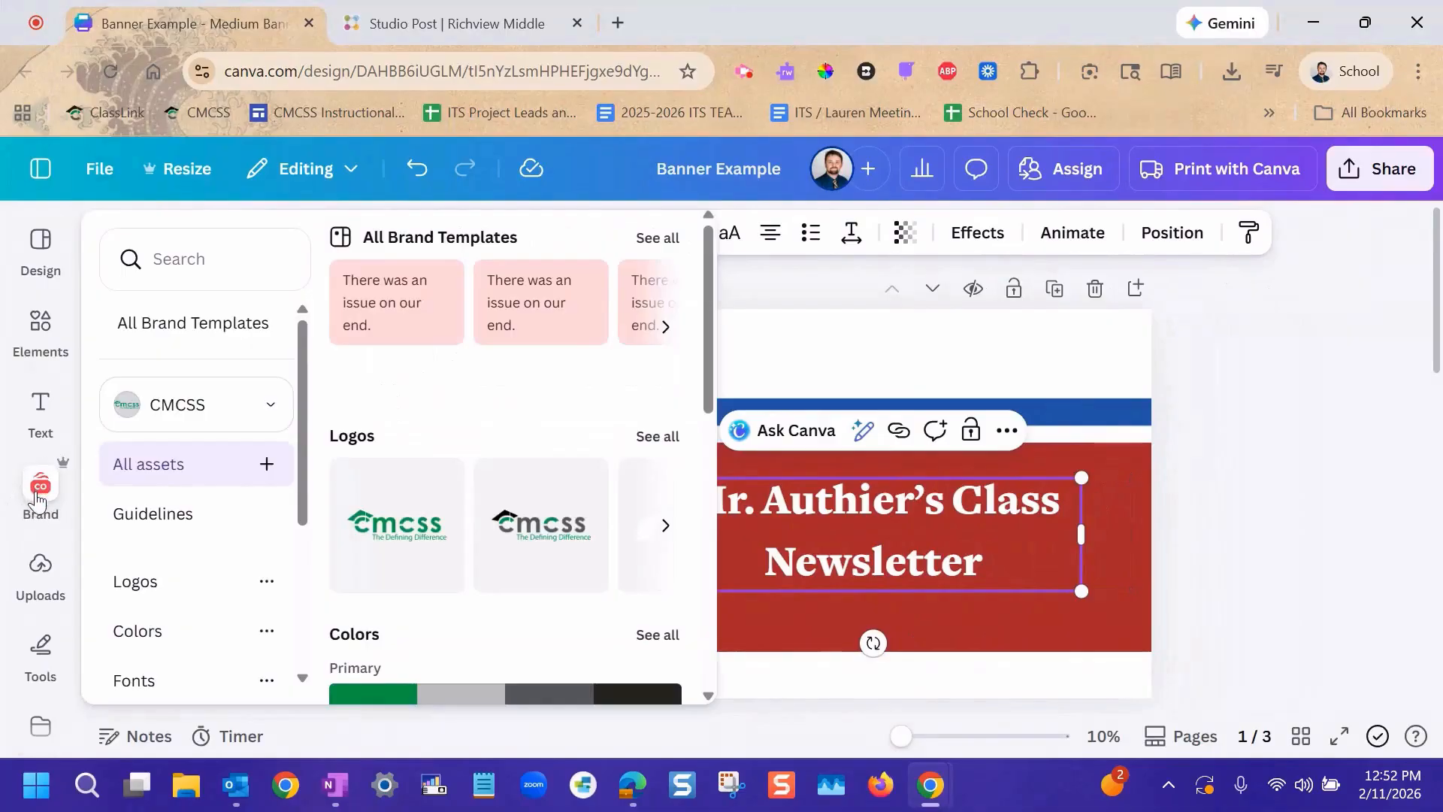
pyautogui.click(275, 425)
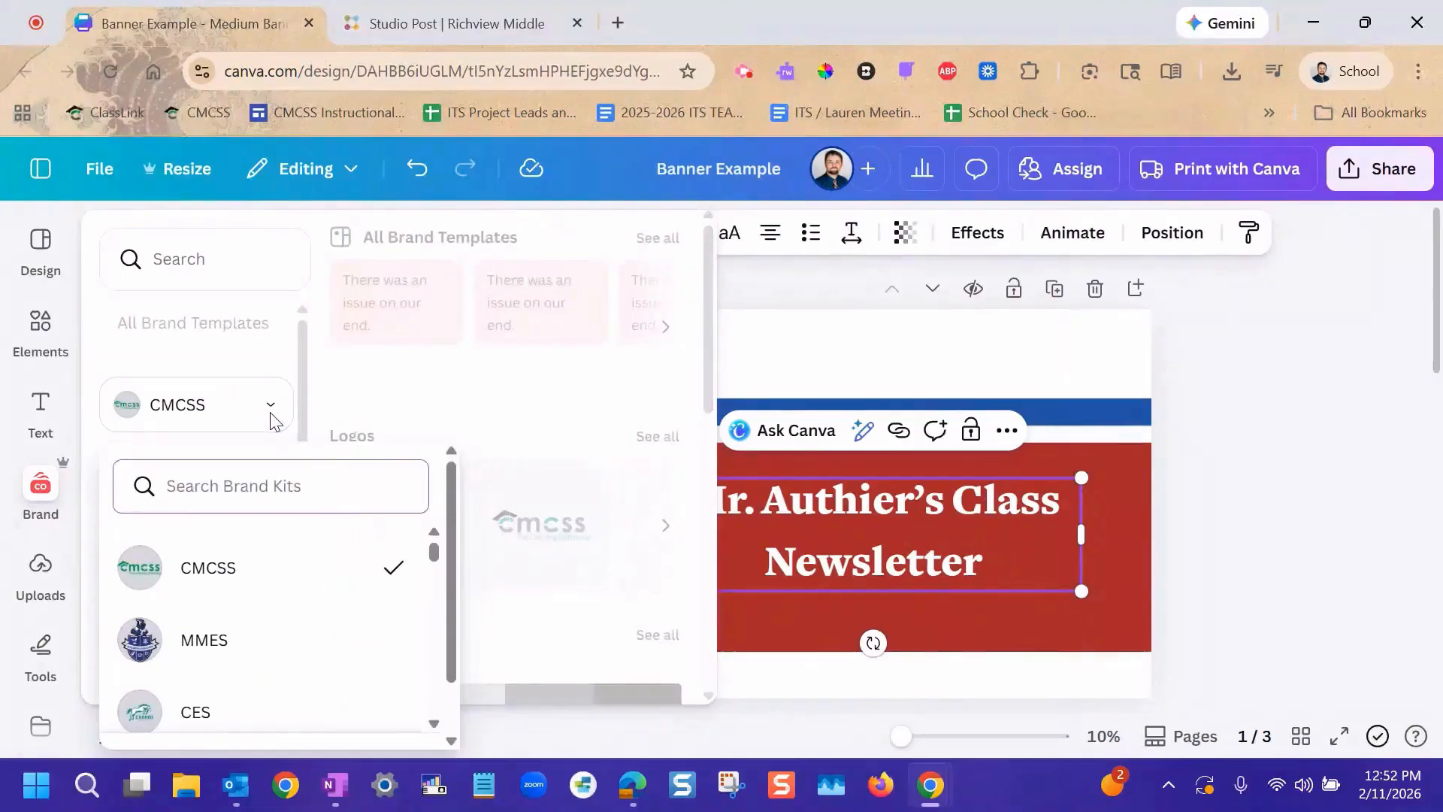
pyautogui.write('mcm')
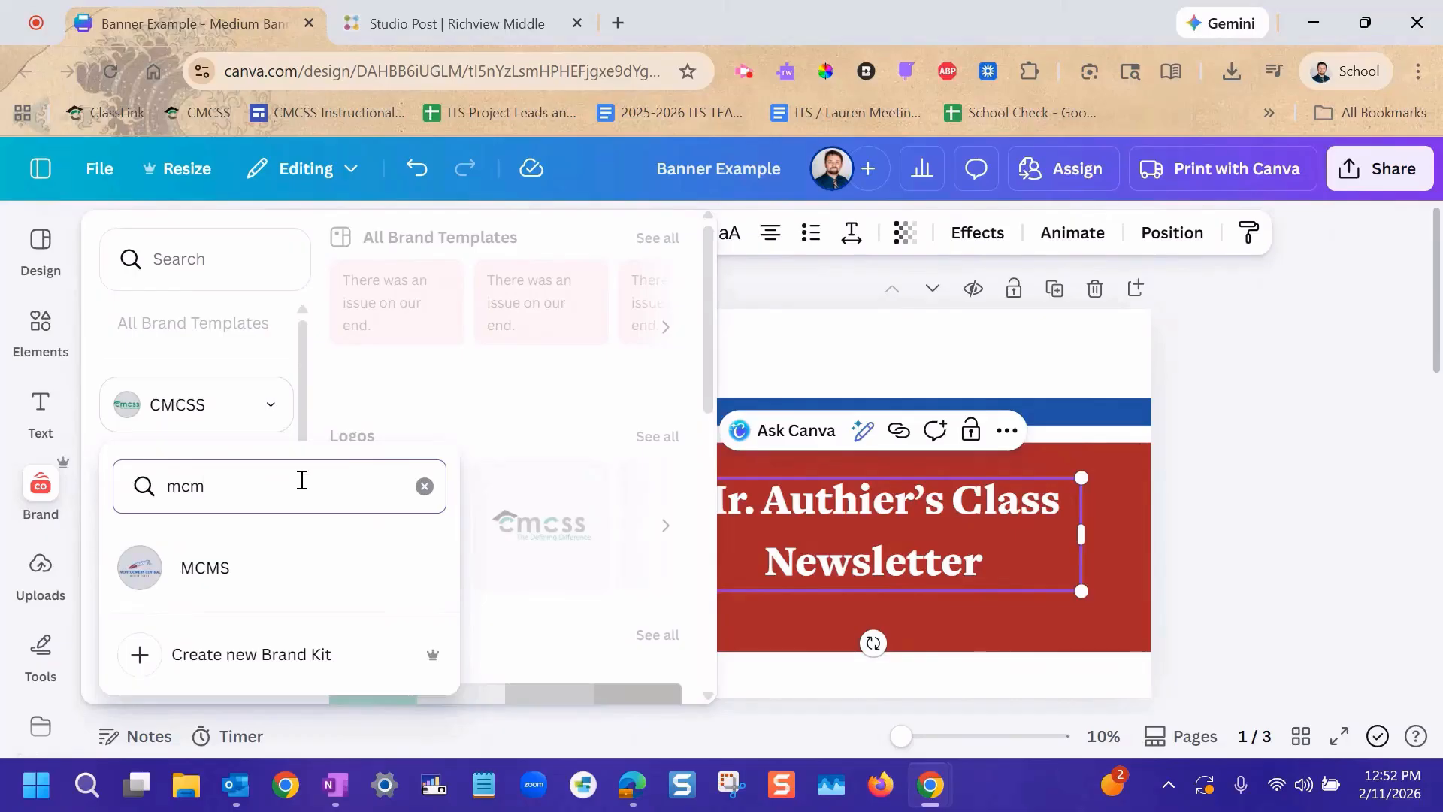
pyautogui.click(229, 566)
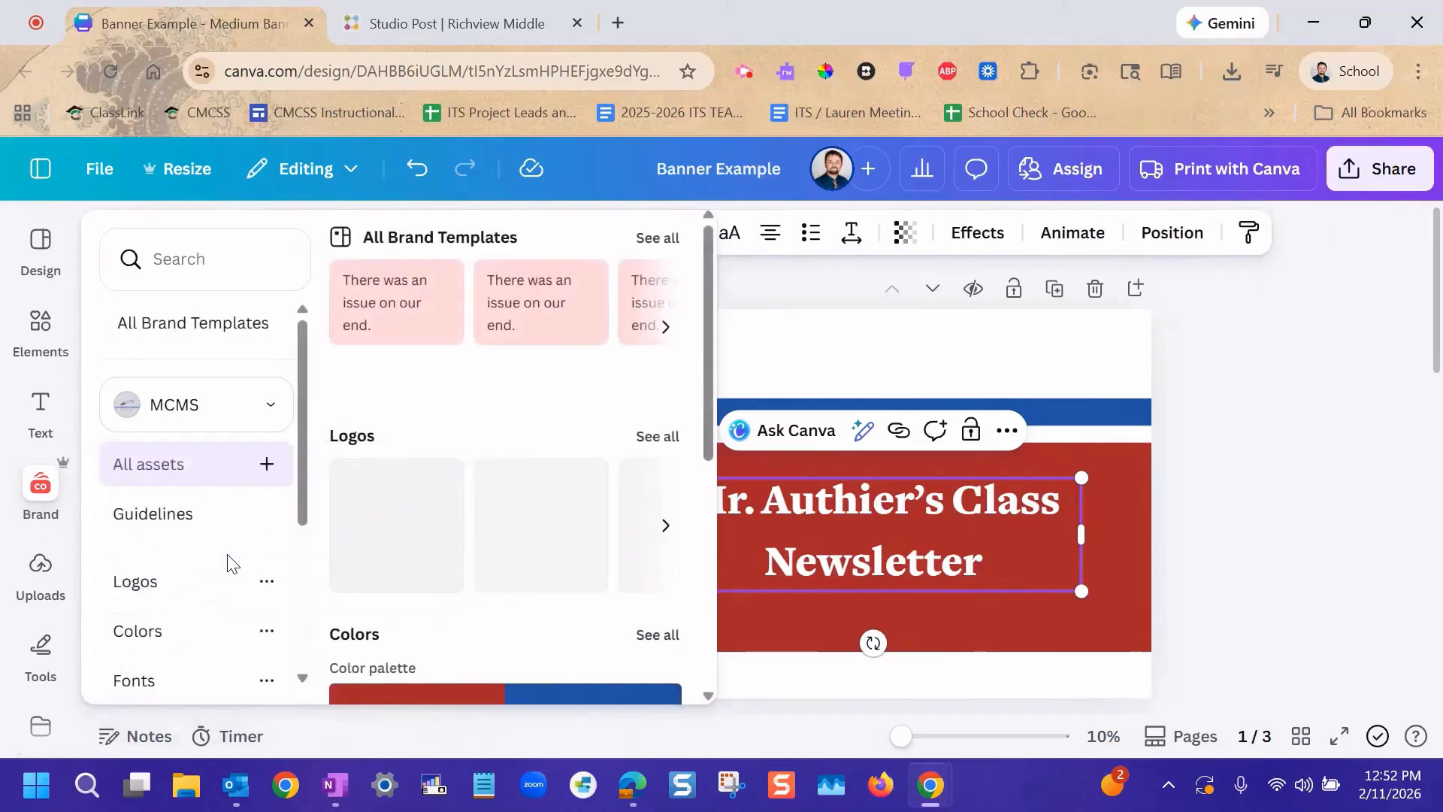
pyautogui.click(660, 437)
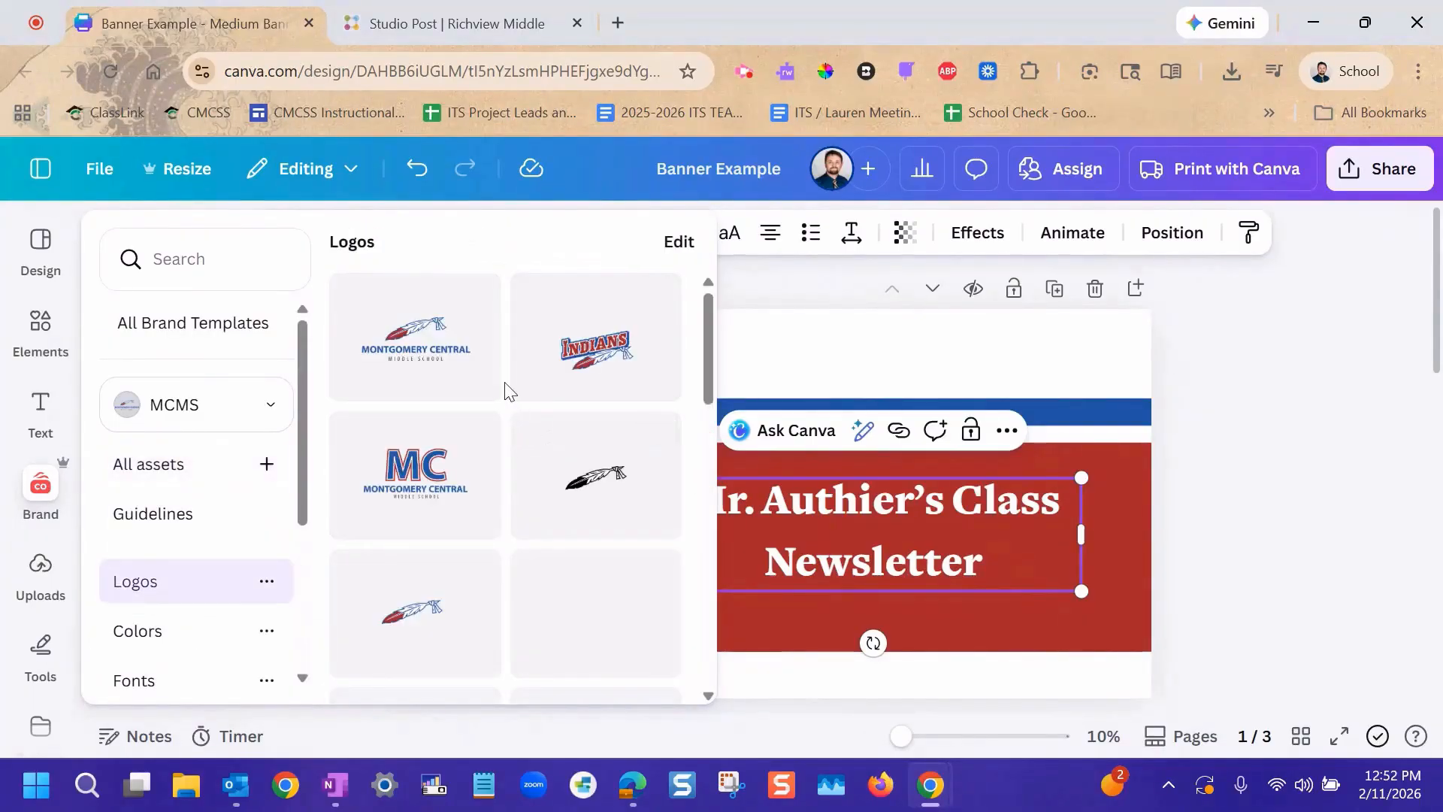
# Try the MC Montgomery Central logo at a reduced size beside the title on the red block, and delete it.
pyautogui.click(418, 474)
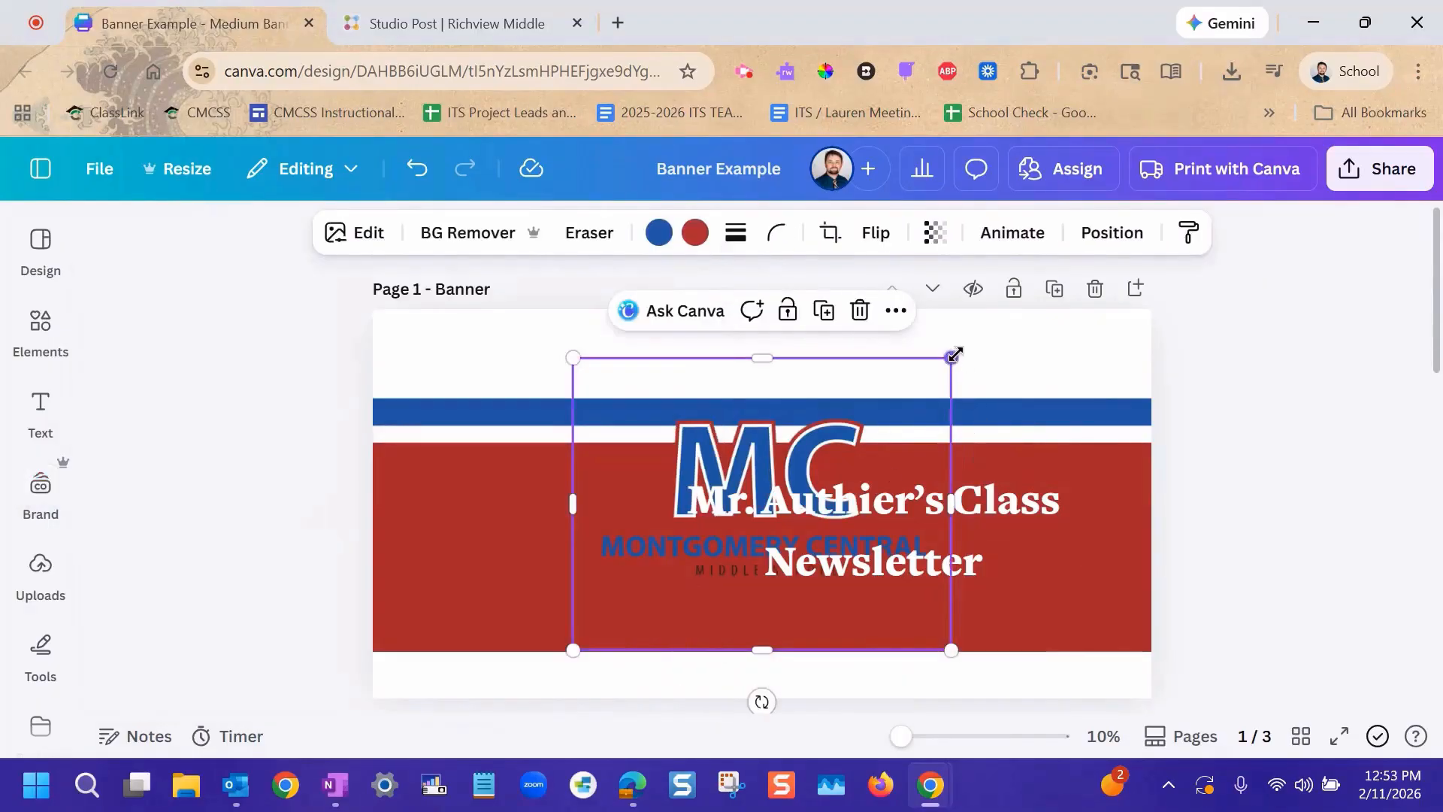
pyautogui.moveTo(953, 357); pyautogui.dragTo(863, 425)
pyautogui.moveTo(607, 517); pyautogui.dragTo(454, 515)
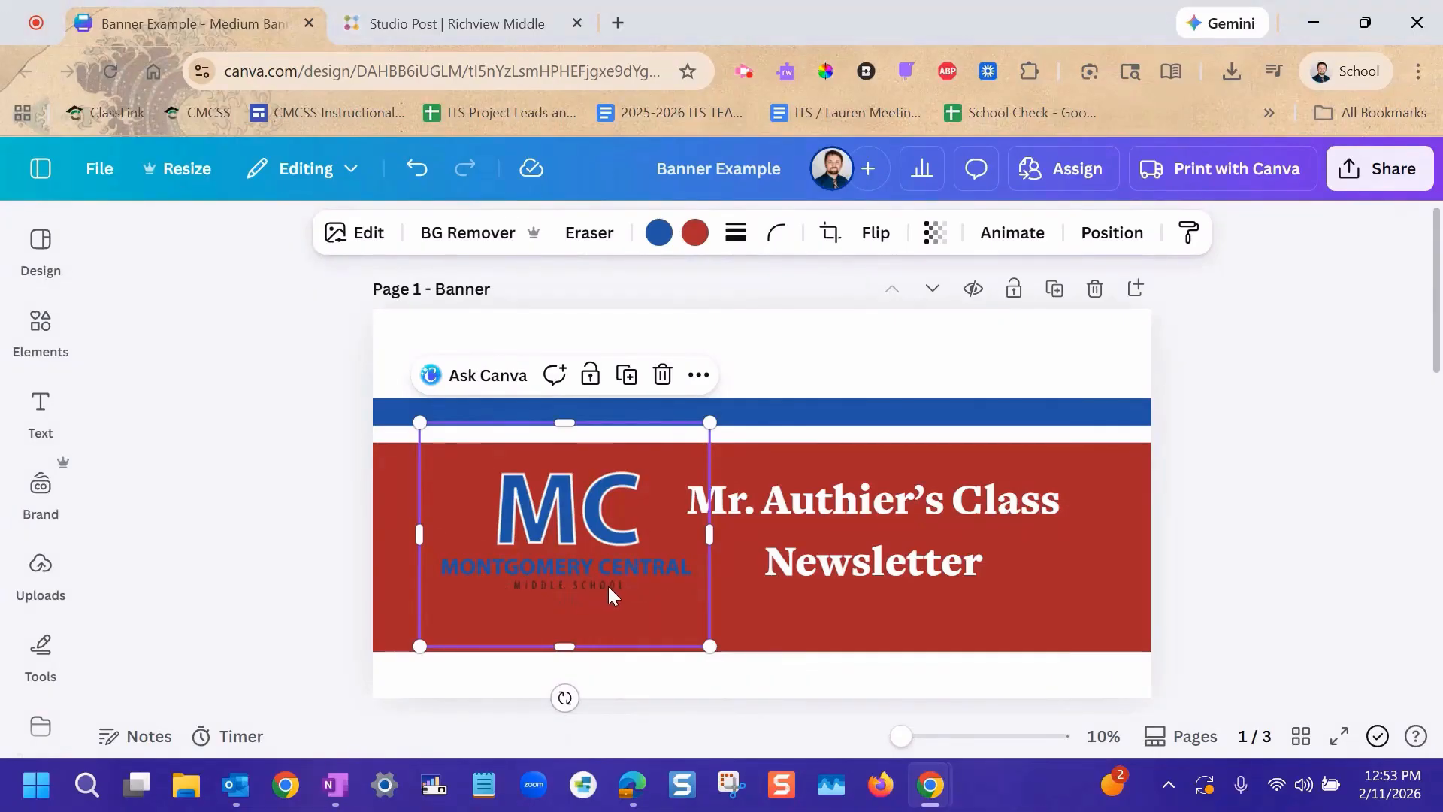
pyautogui.click(662, 375)
# Add the MCMS Indians logo to the banner and place it on the red block left of the title.
pyautogui.click(40, 489)
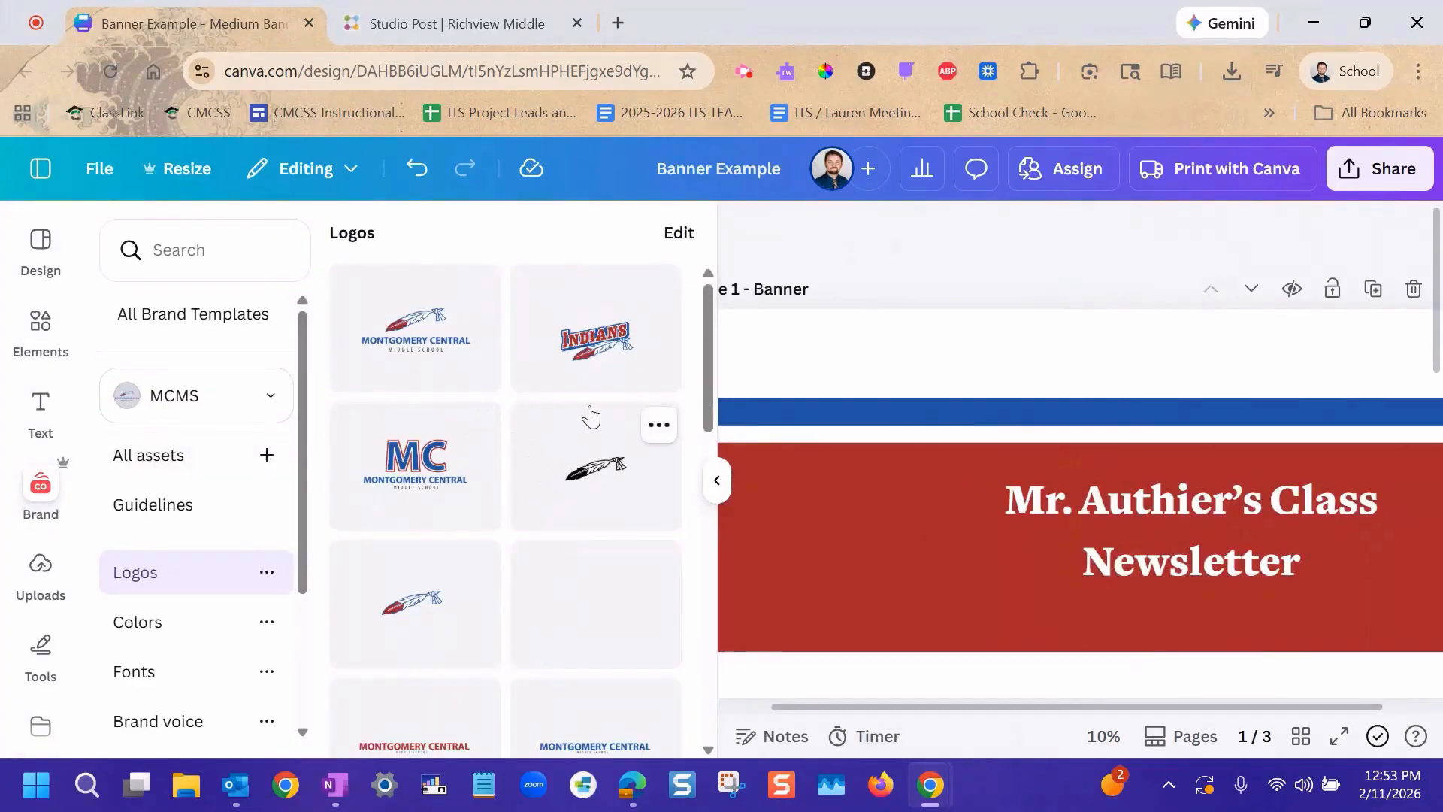
pyautogui.click(597, 346)
pyautogui.moveTo(942, 490); pyautogui.dragTo(751, 493)
pyautogui.click(716, 481)
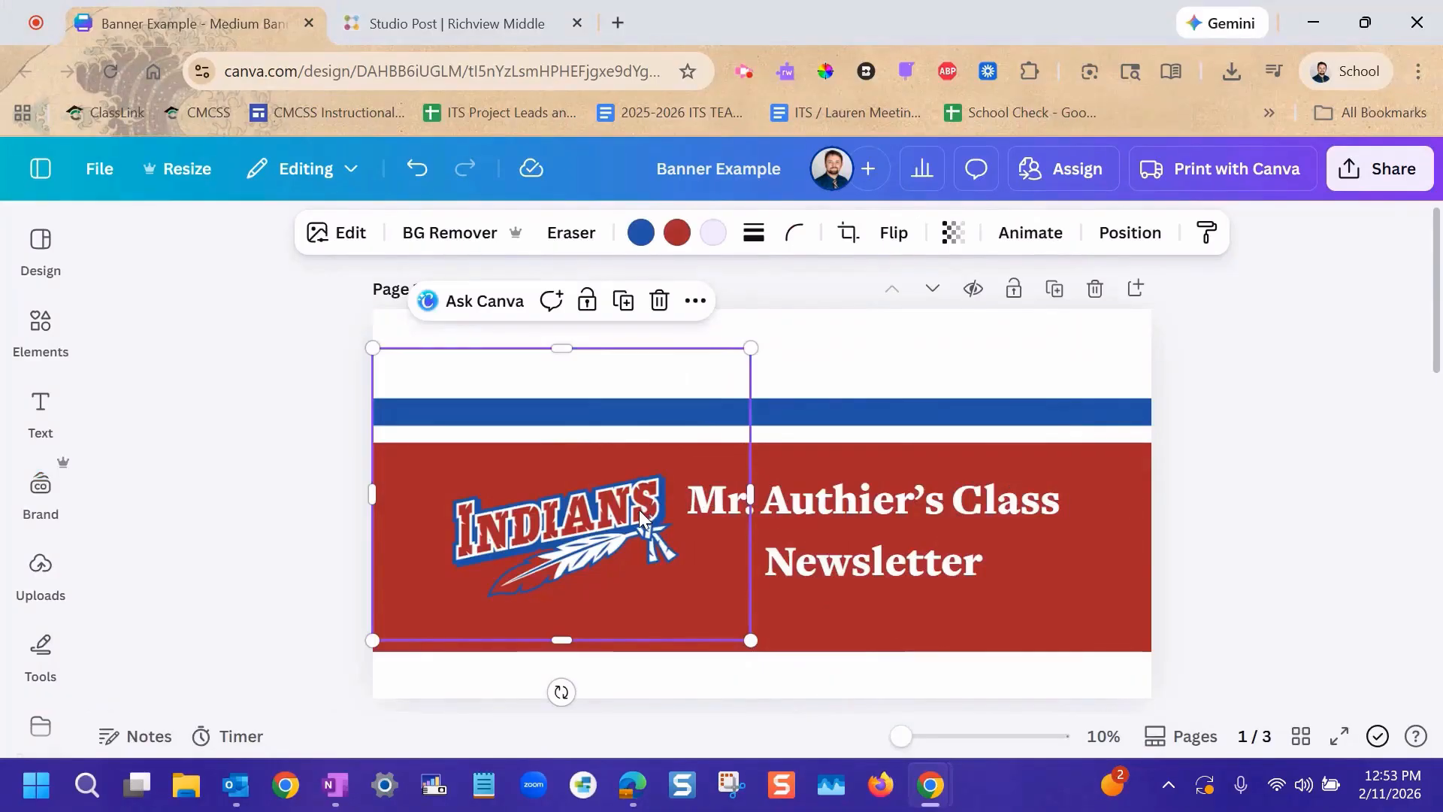
# Recolor the blue in page 2's sneezing boy graphic with the MCMS brand blue.
pyautogui.scroll(-5, 928, 485)
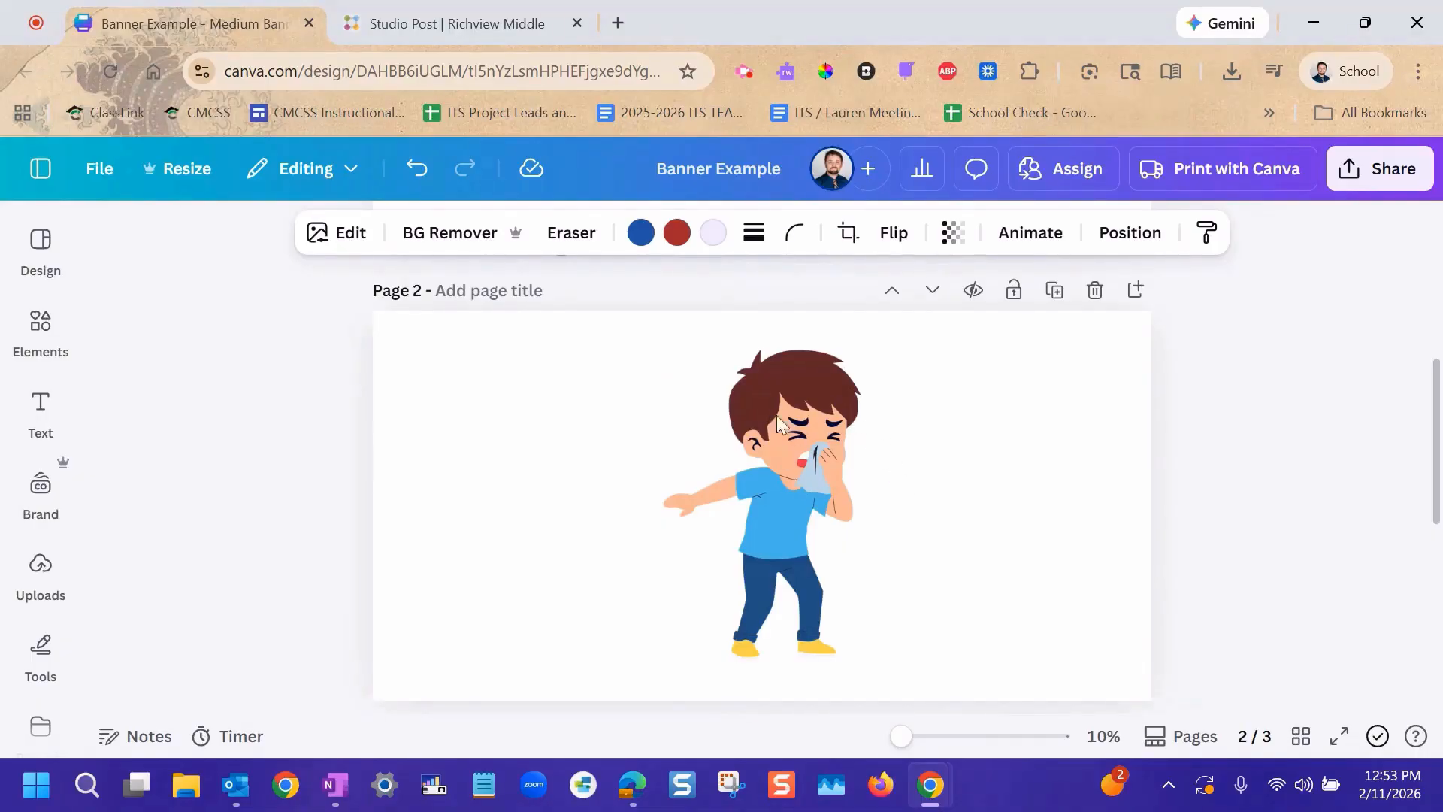
pyautogui.click(795, 438)
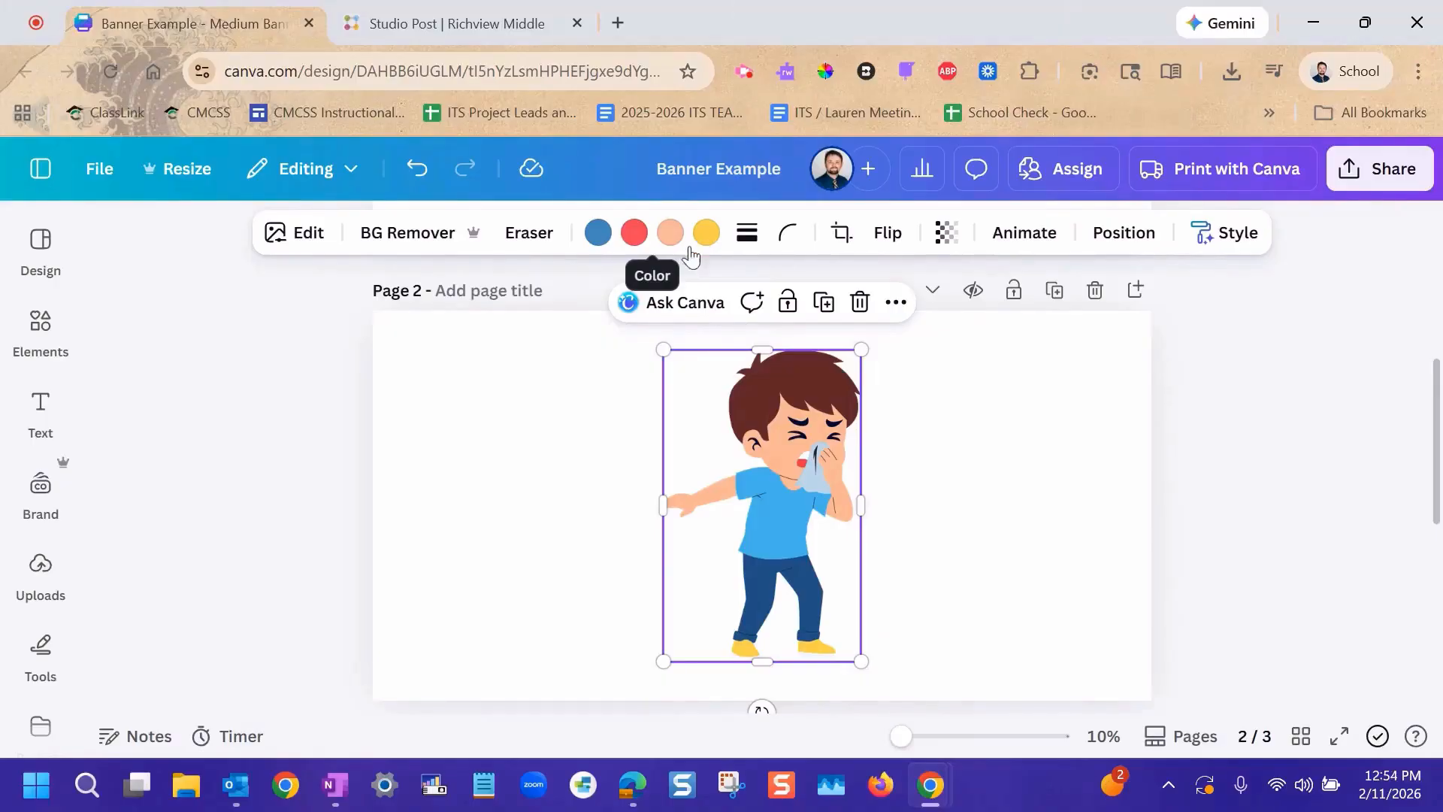
pyautogui.click(598, 234)
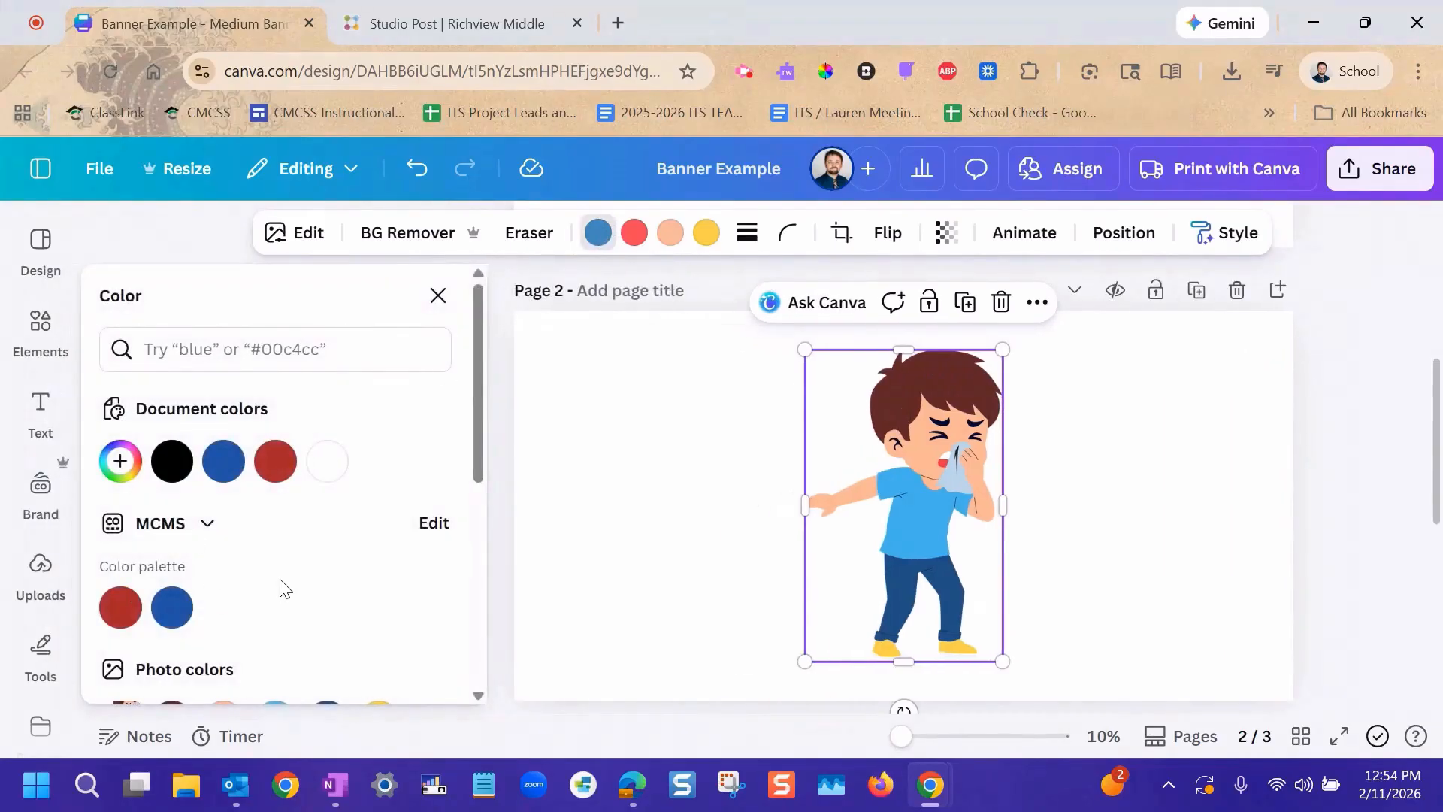
pyautogui.scroll(-1, 282, 590)
pyautogui.scroll(-1, 282, 590)
pyautogui.click(173, 494)
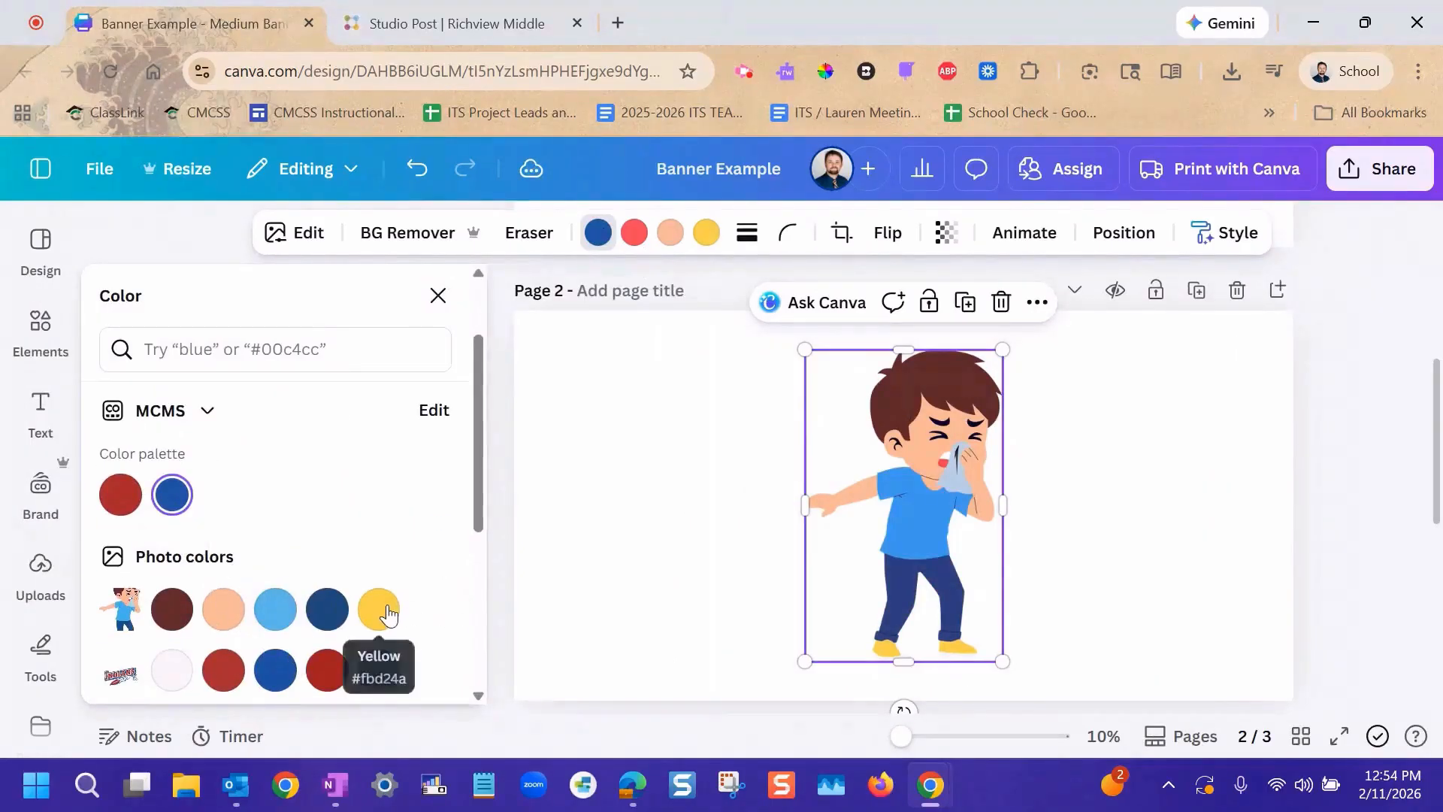
pyautogui.click(387, 612)
pyautogui.scroll(-1, 387, 613)
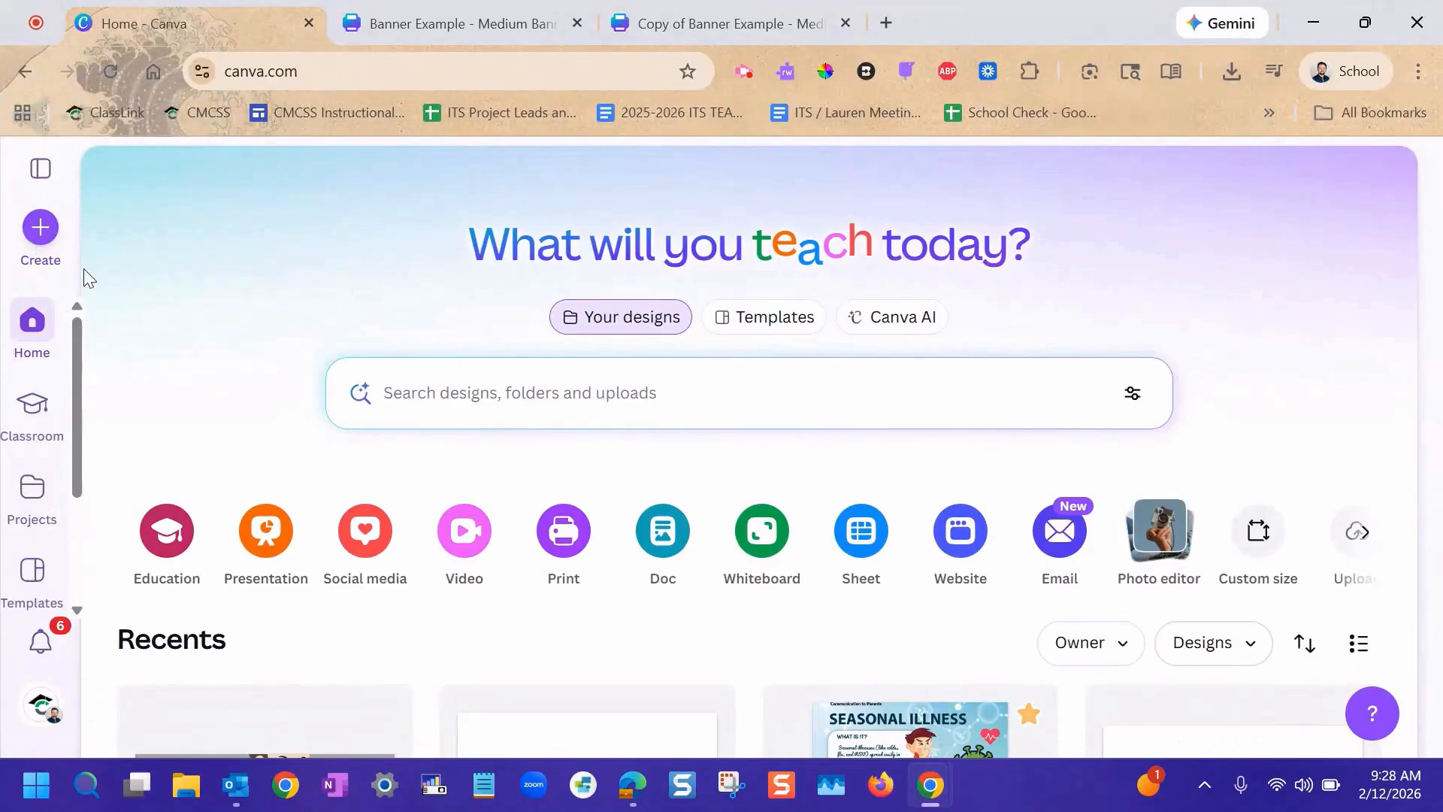
pyautogui.click(40, 227)
pyautogui.press('Escape')
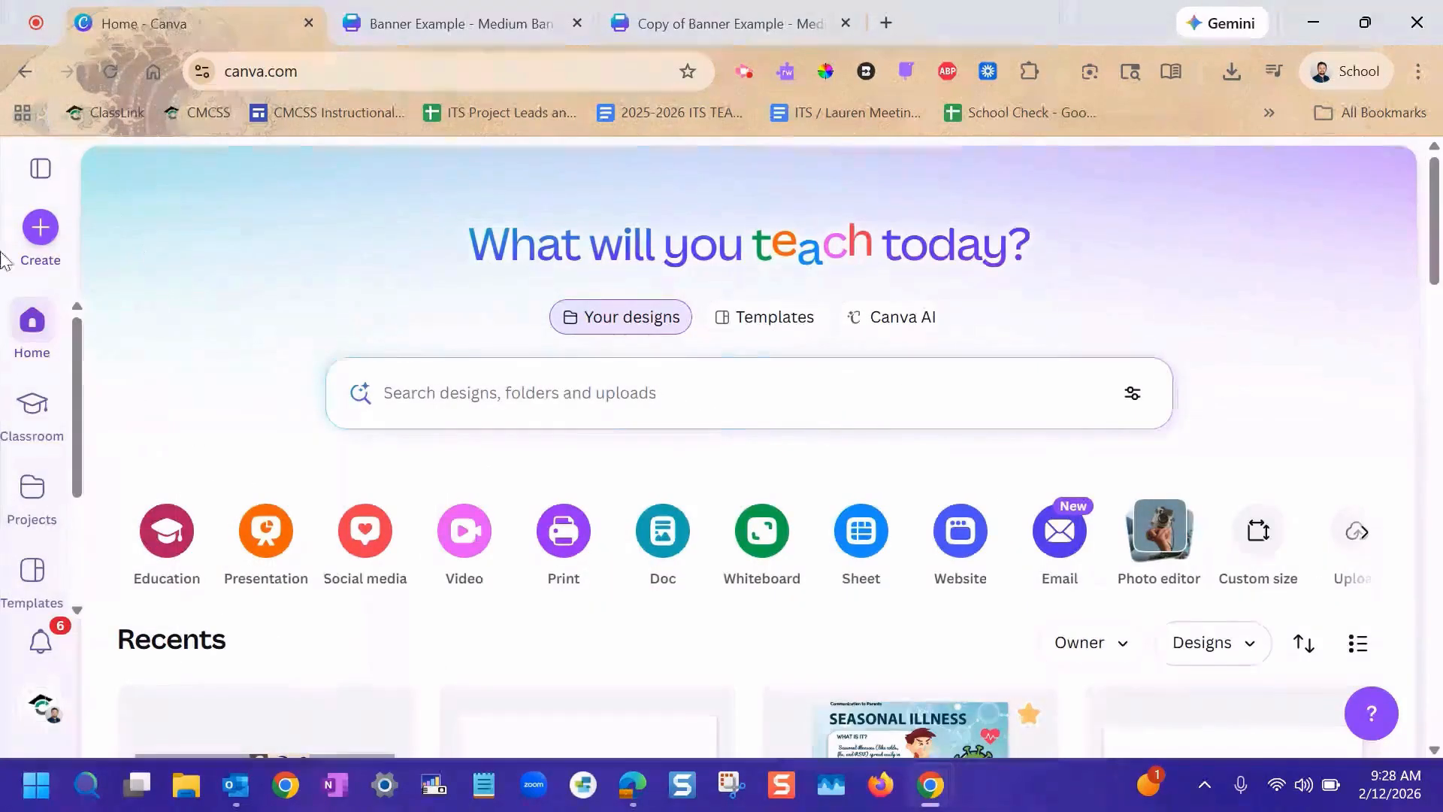
# Create a new blank Banner (Landscape) design by searching the design types for "banner".
pyautogui.click(40, 228)
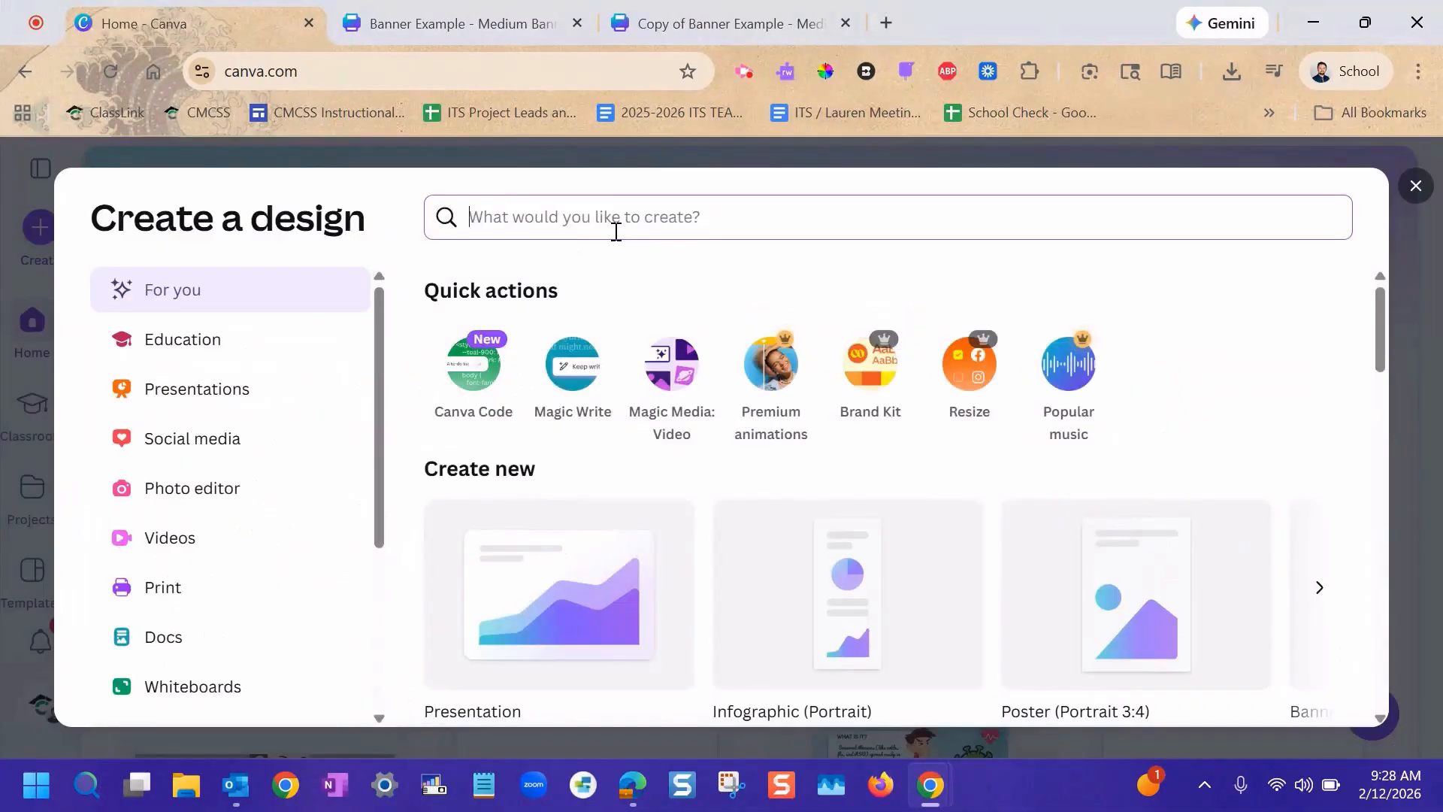
pyautogui.write('banner')
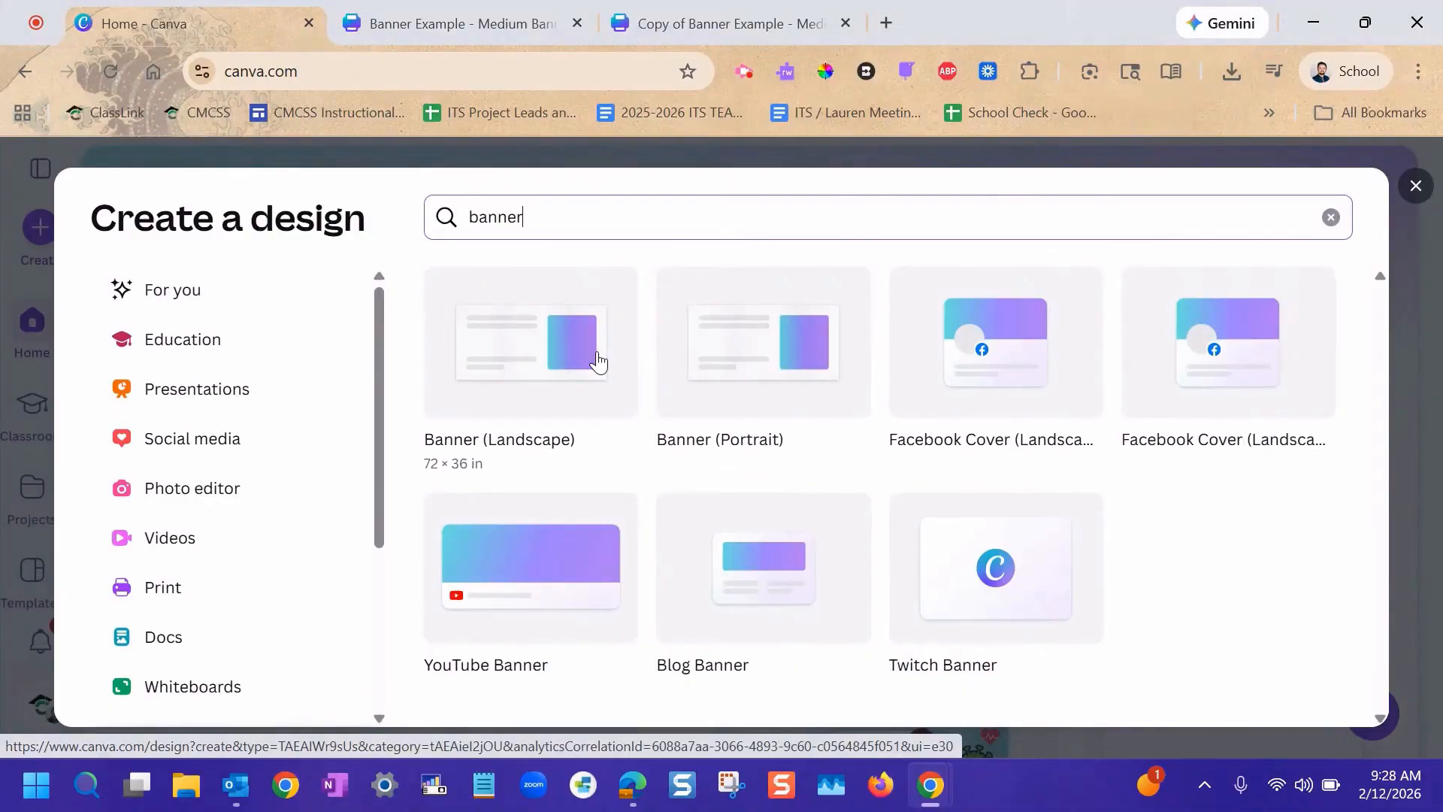
pyautogui.click(599, 361)
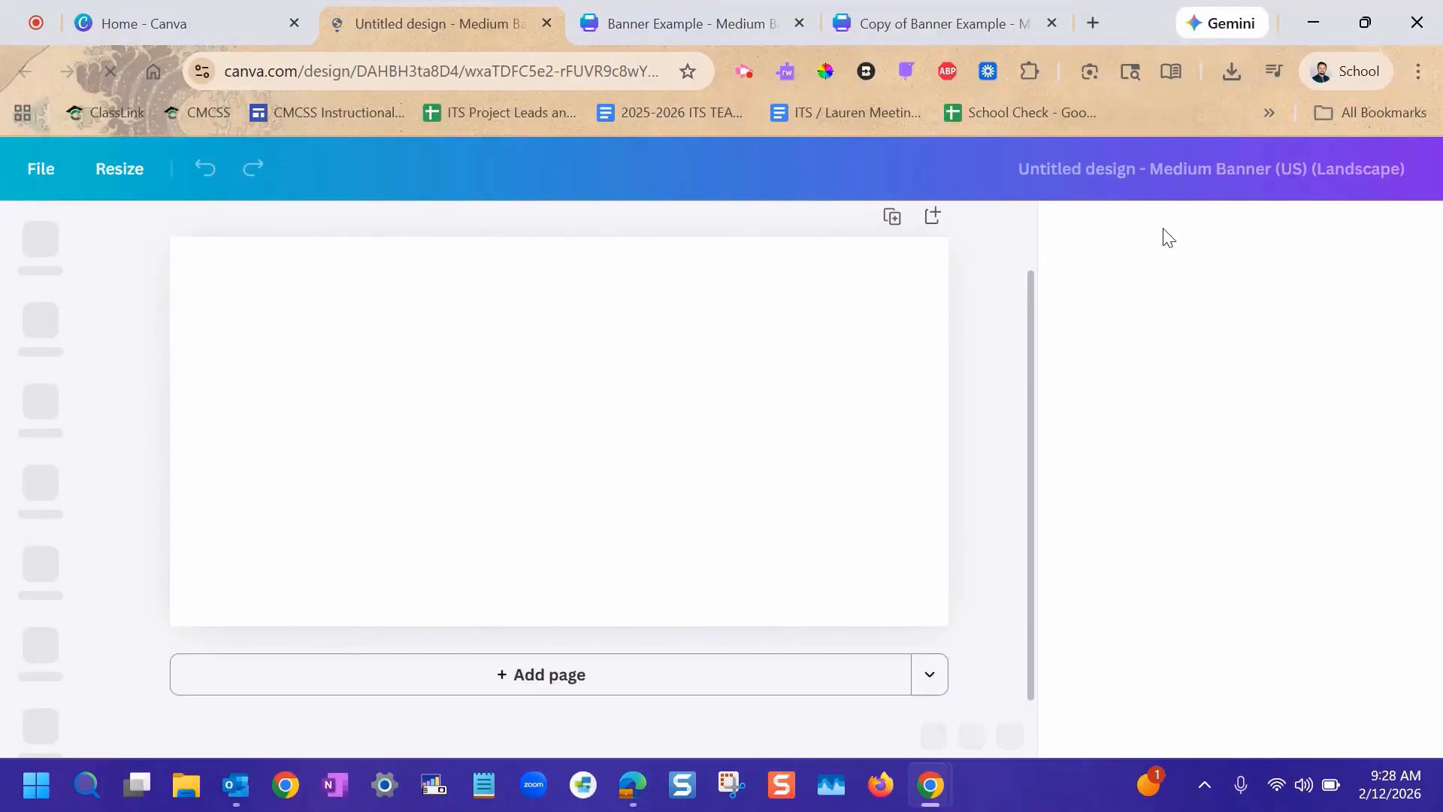
# Start resizing the blank banner to a custom size and change the units to px.
pyautogui.click(120, 170)
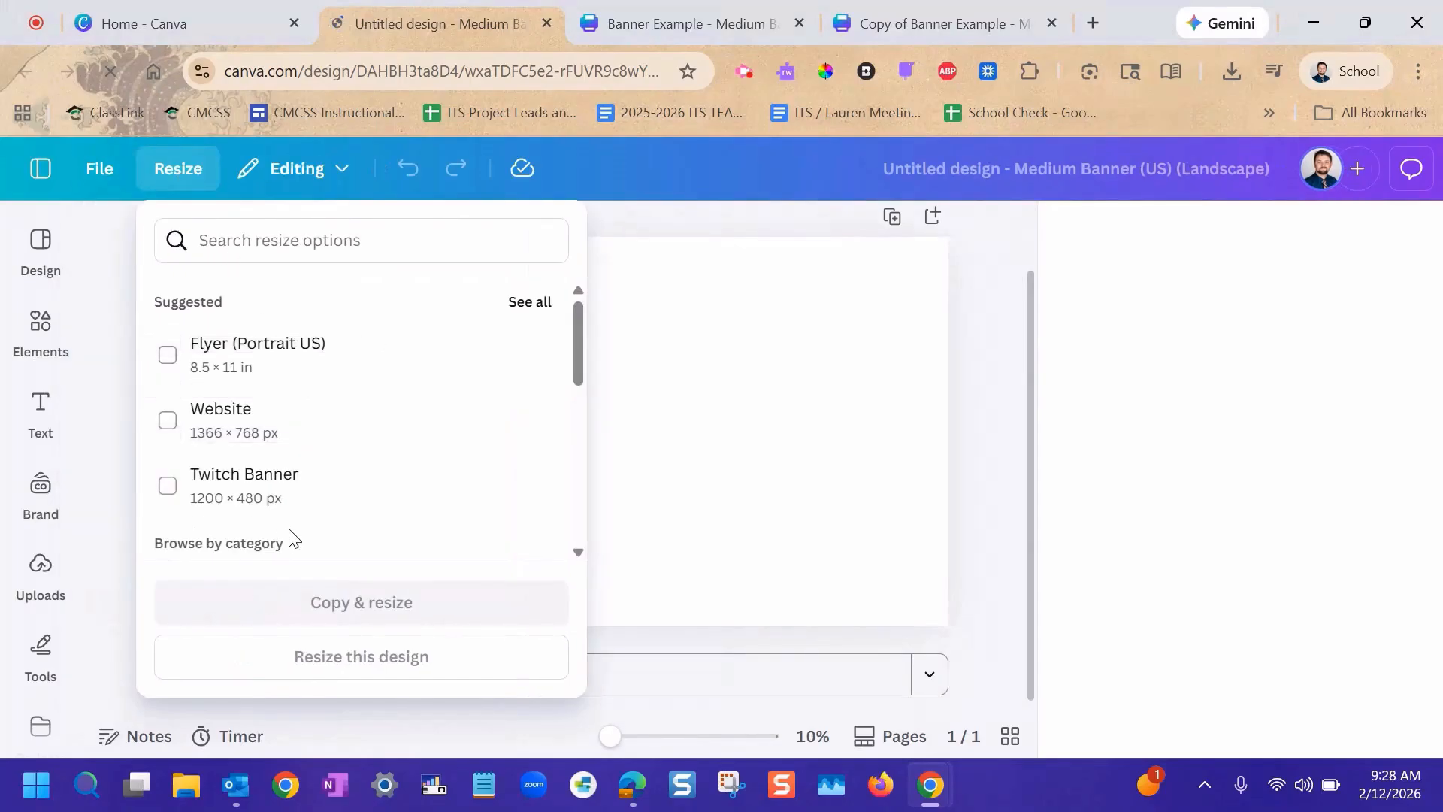
pyautogui.scroll(-3, 362, 515)
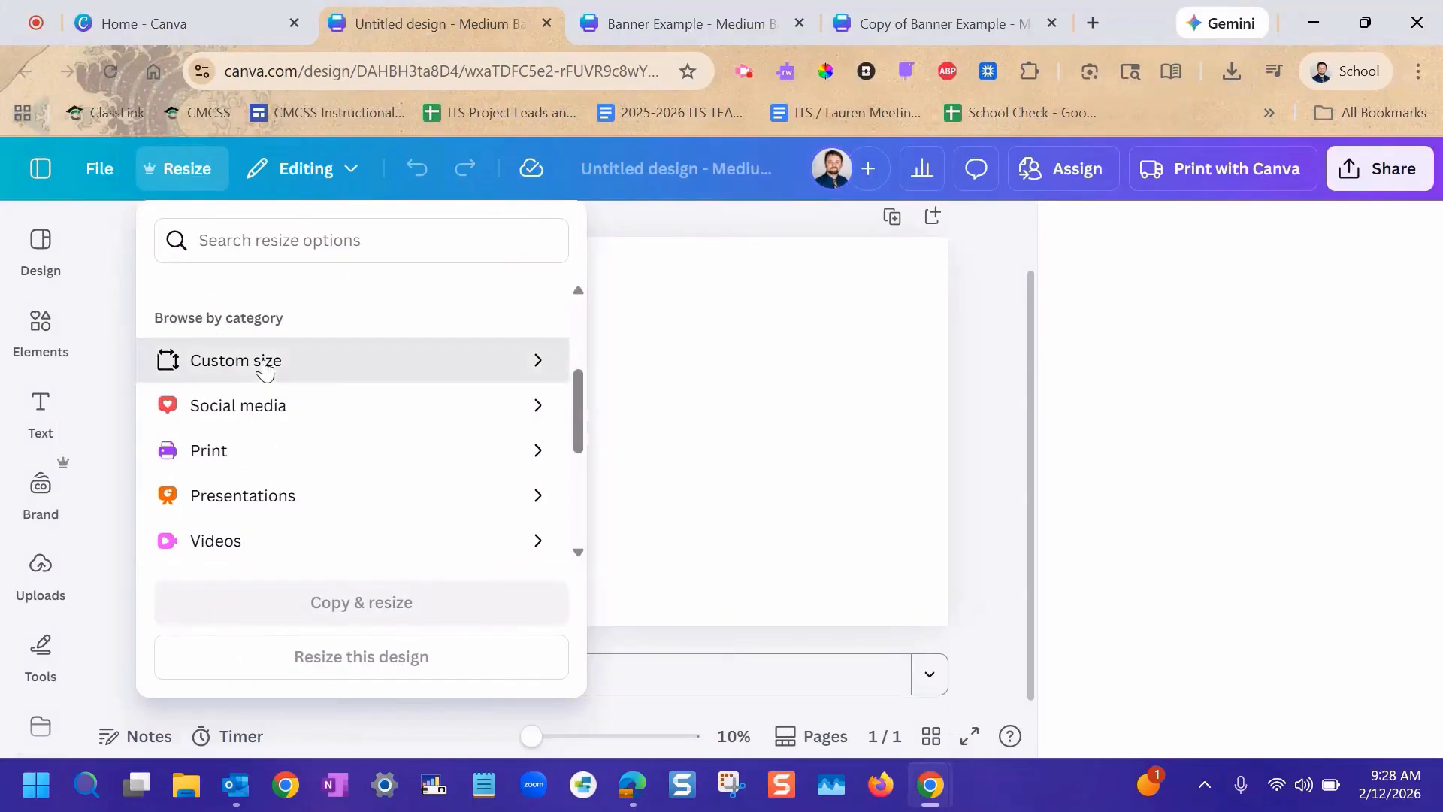
pyautogui.click(268, 361)
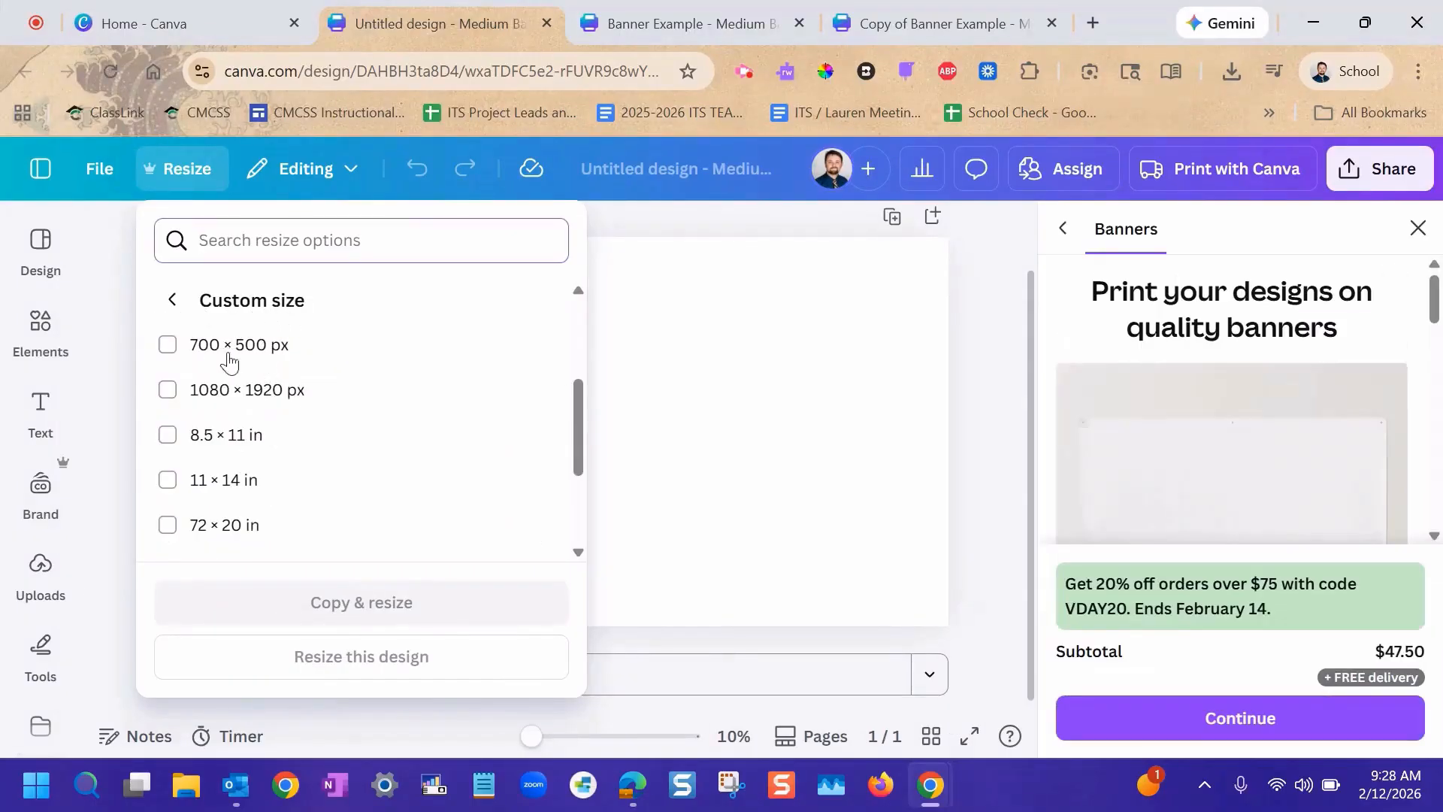
pyautogui.scroll(-3, 278, 433)
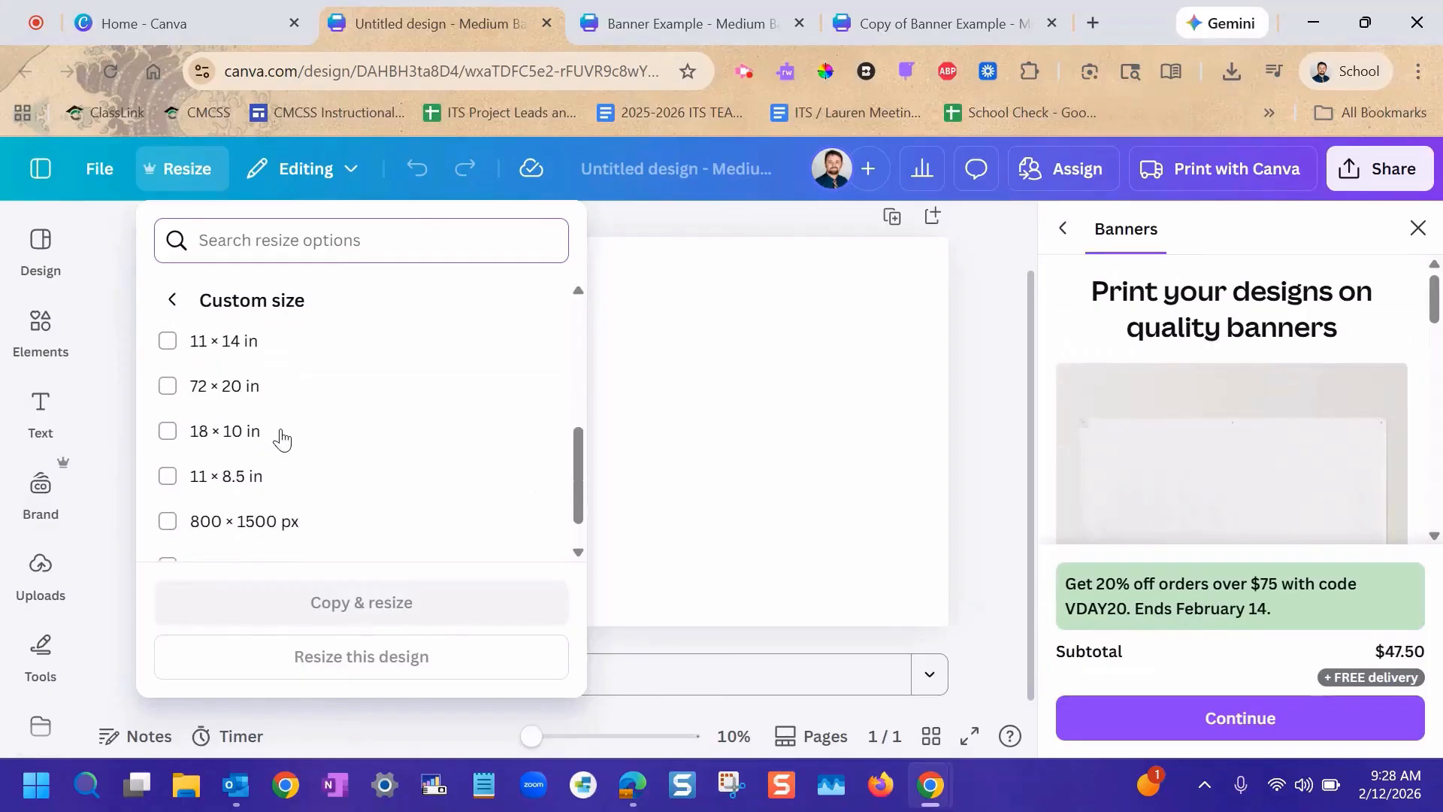
pyautogui.scroll(6, 284, 435)
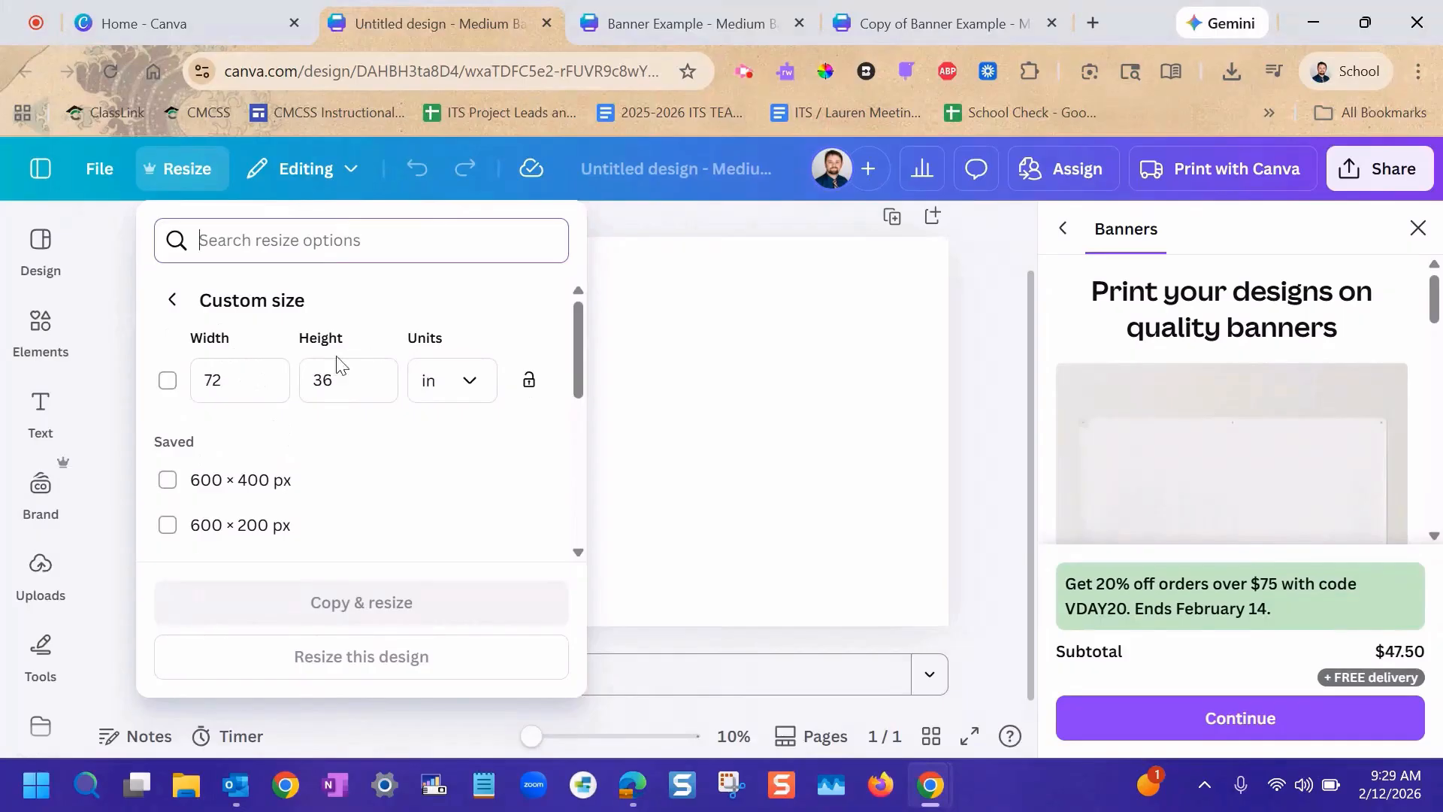
pyautogui.click(467, 385)
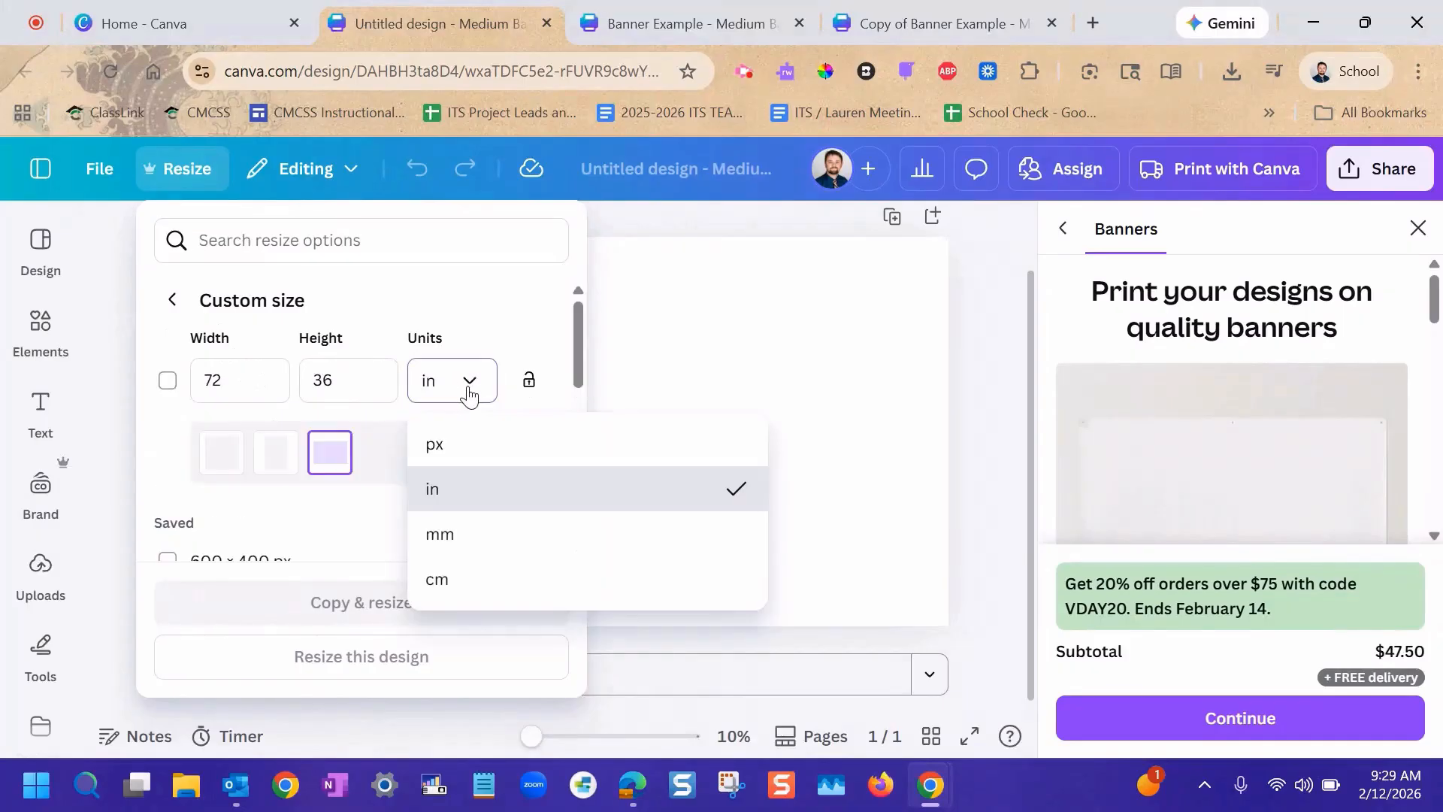
pyautogui.click(476, 455)
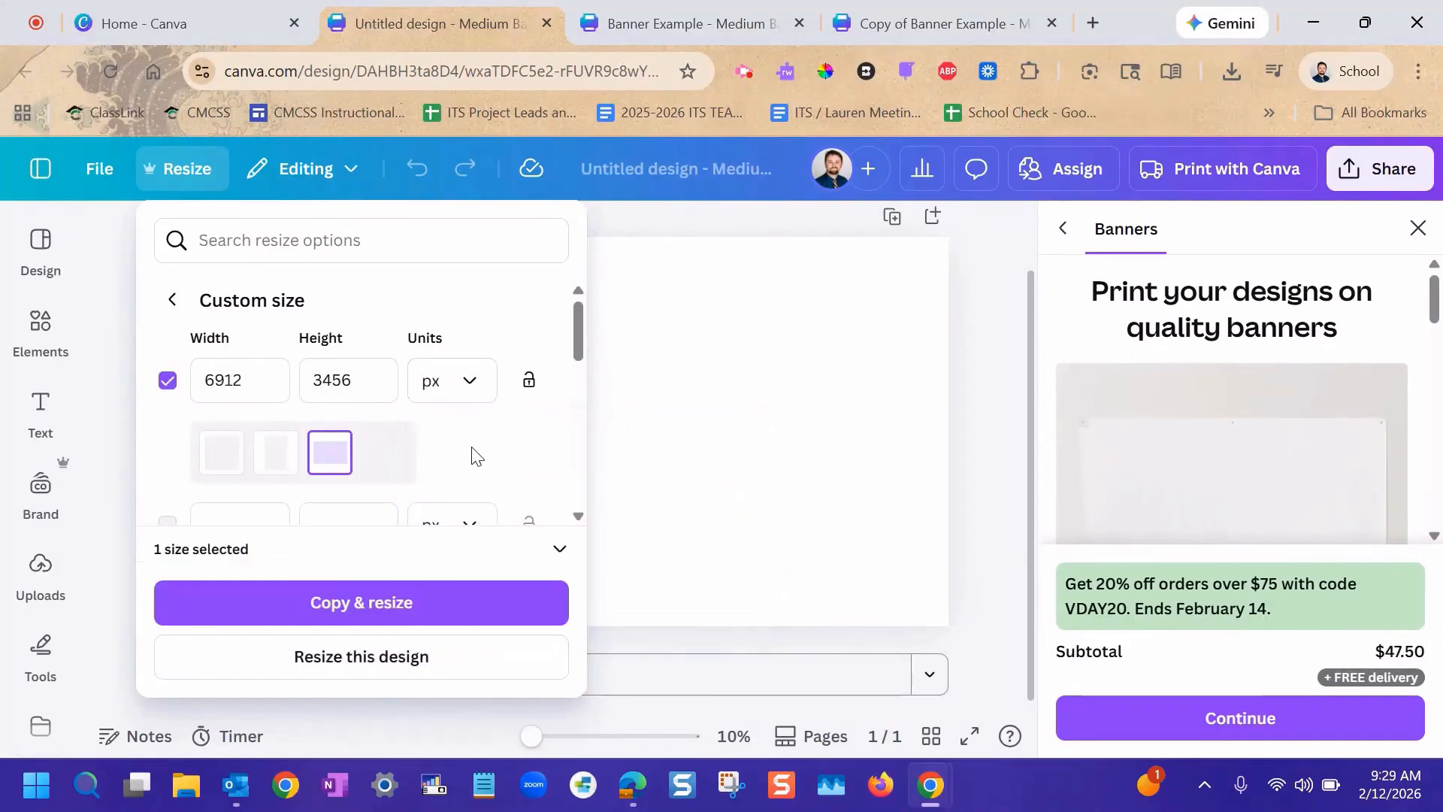
# Resize this design to 600 px wide by 200 px high and close the print product catalog.
pyautogui.doubleClick(229, 382)
pyautogui.write('600')
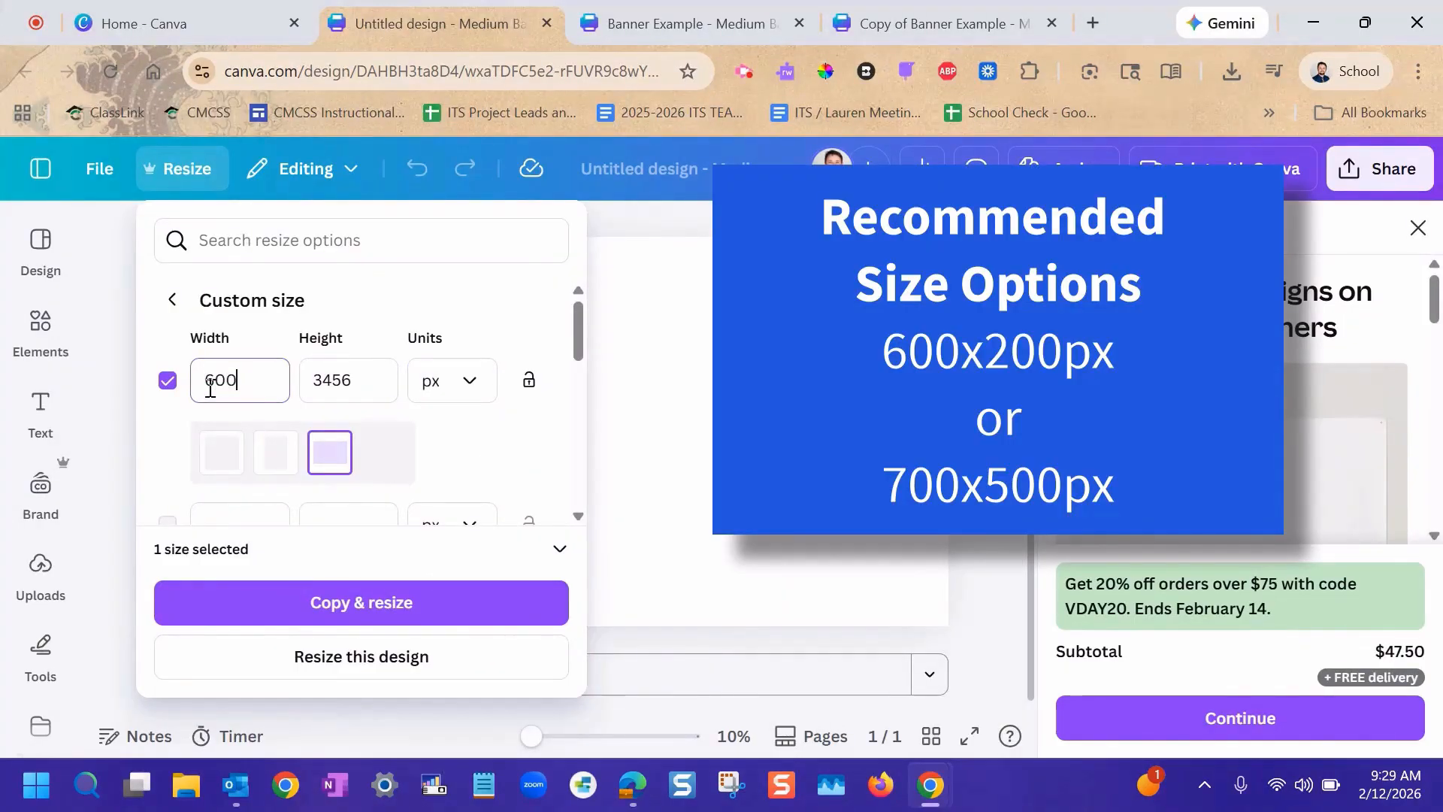
pyautogui.press('Tab')
pyautogui.write('200')
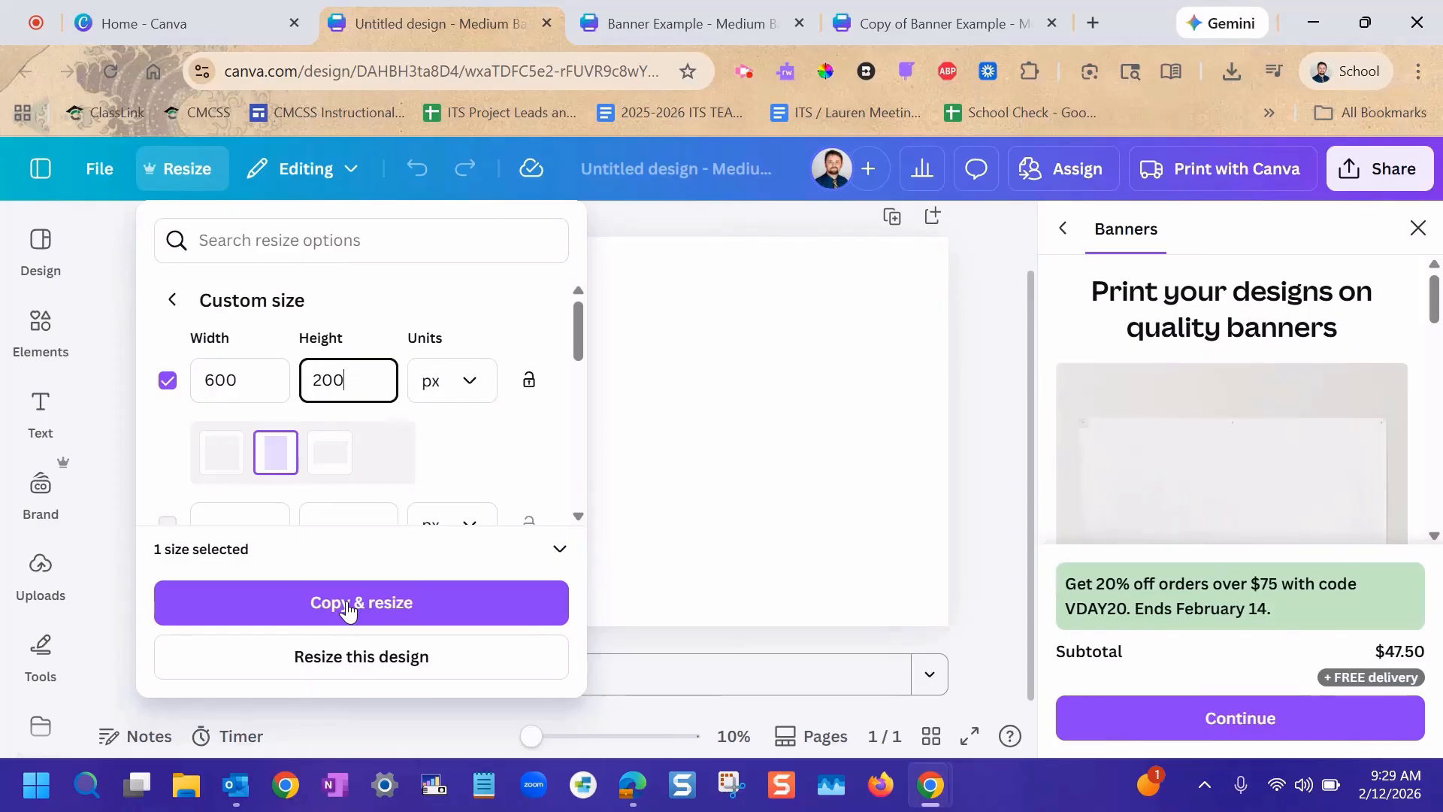
pyautogui.click(346, 671)
pyautogui.click(346, 674)
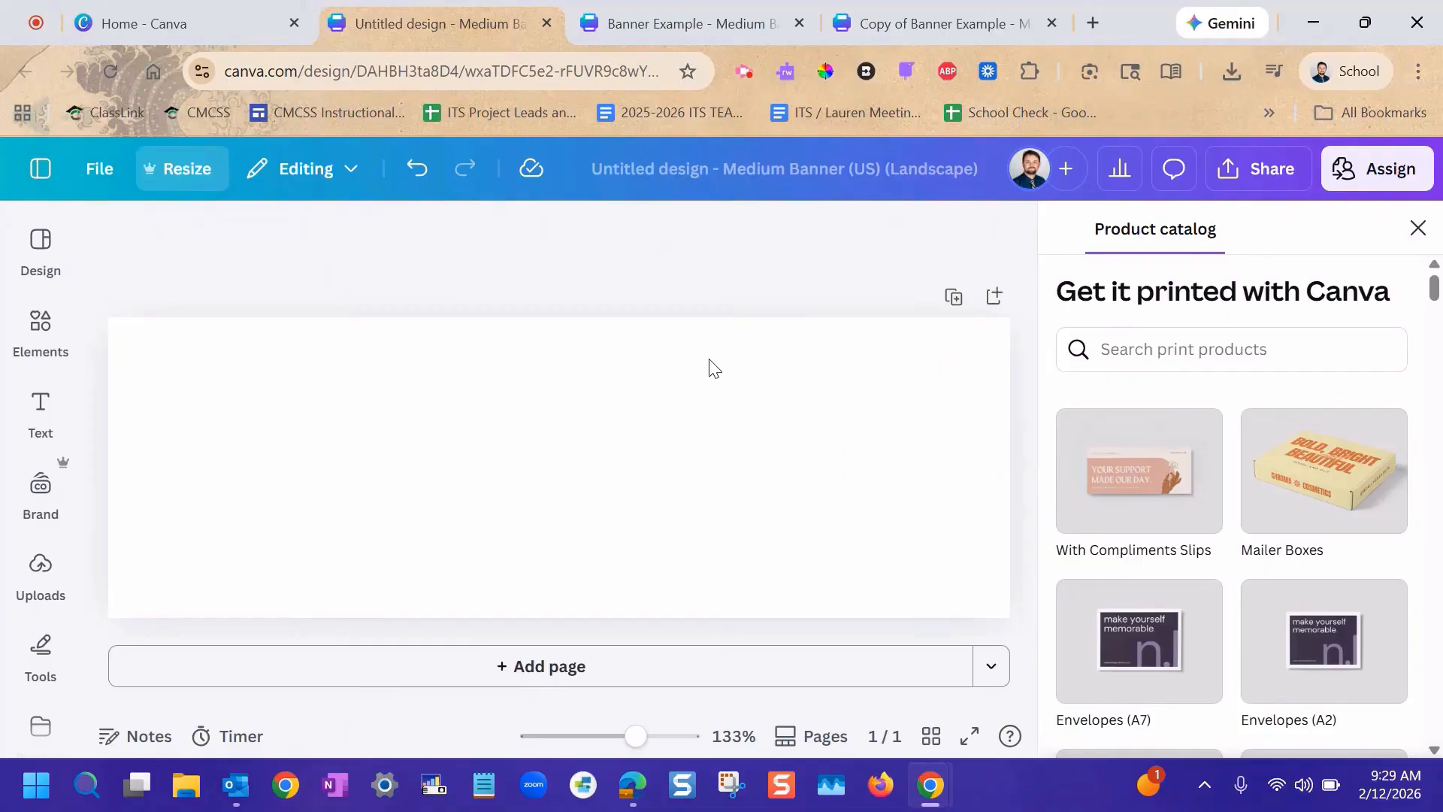
pyautogui.click(1419, 229)
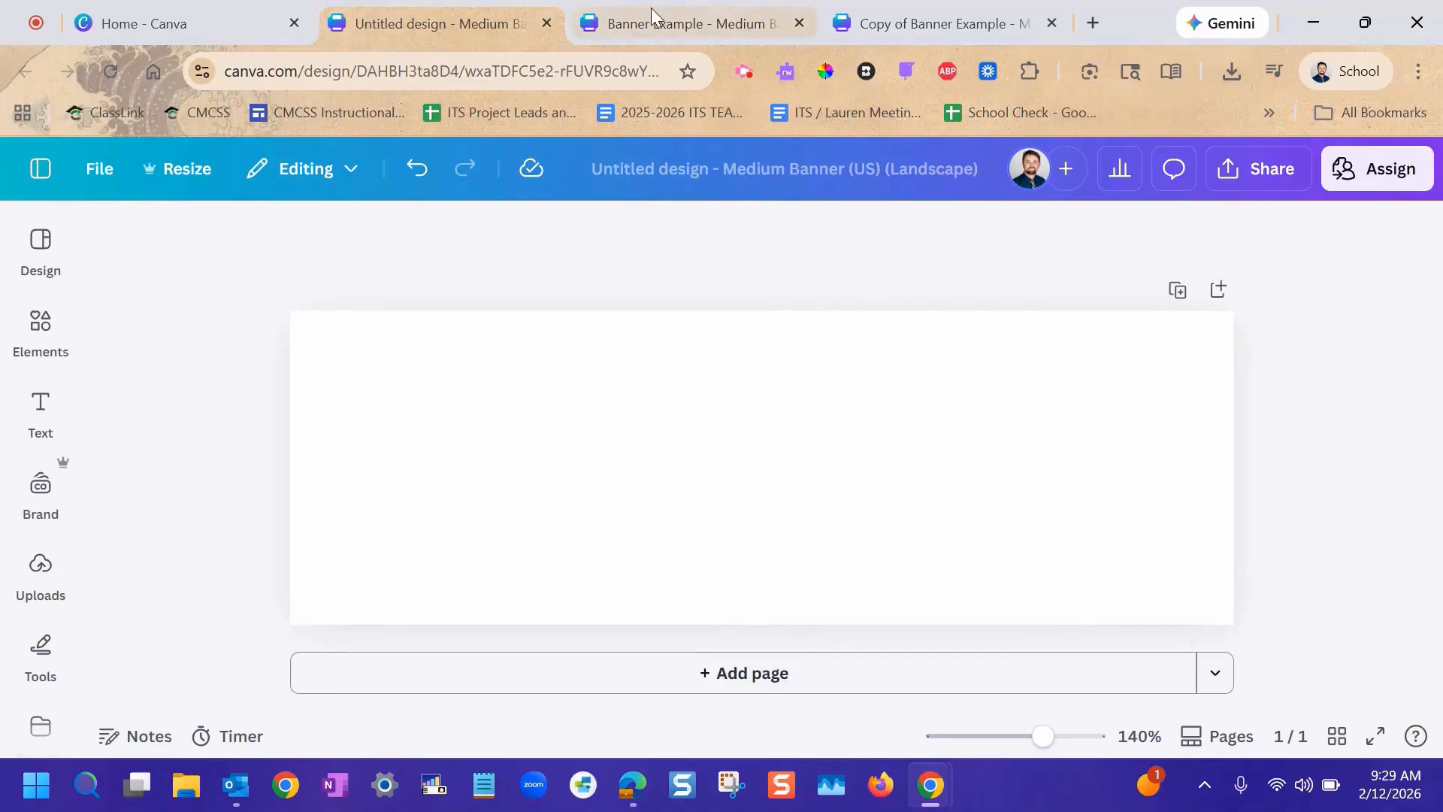
# Review the Banner Example design, and look through the custom resize sizes for Copy of Banner Example.
pyautogui.click(683, 9)
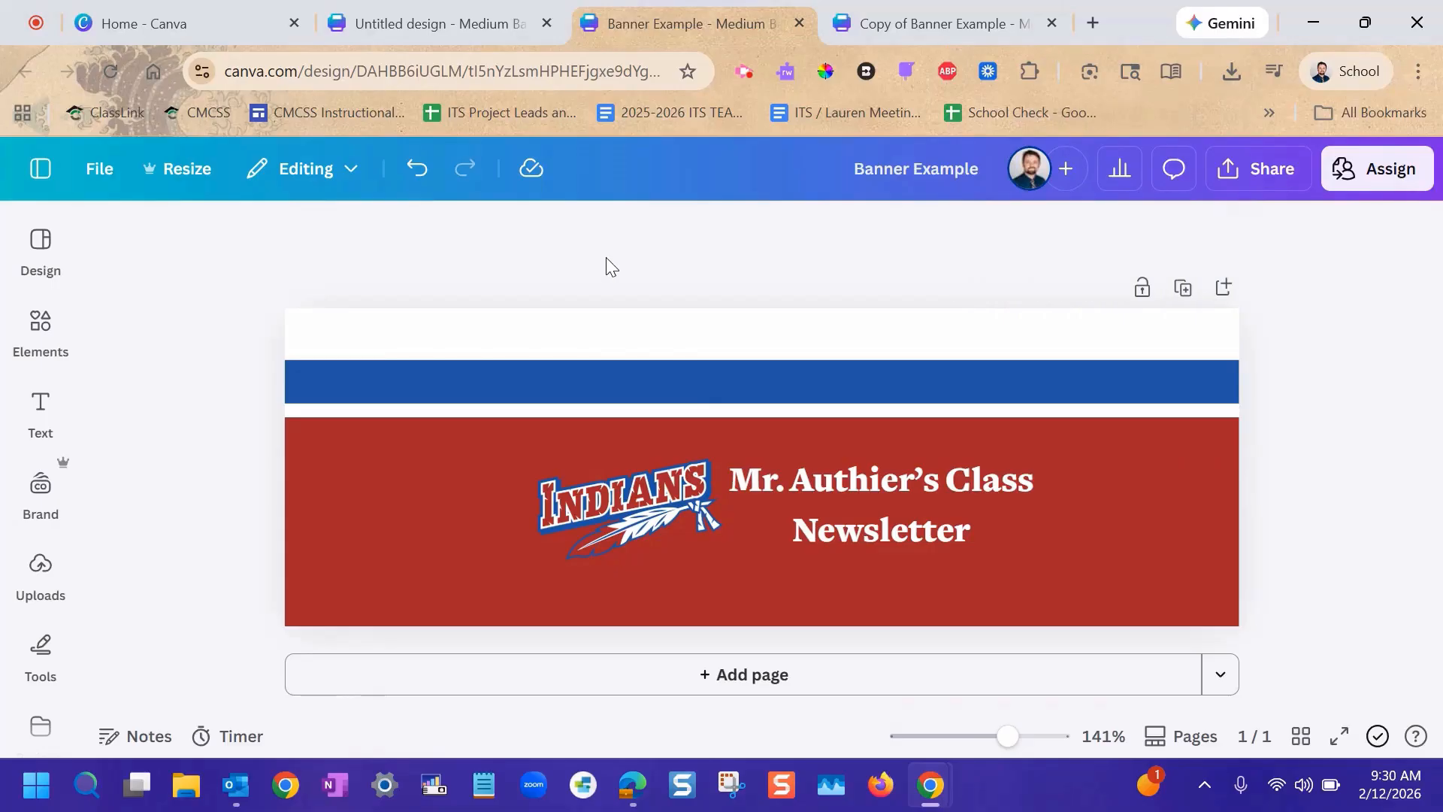
pyautogui.click(957, 8)
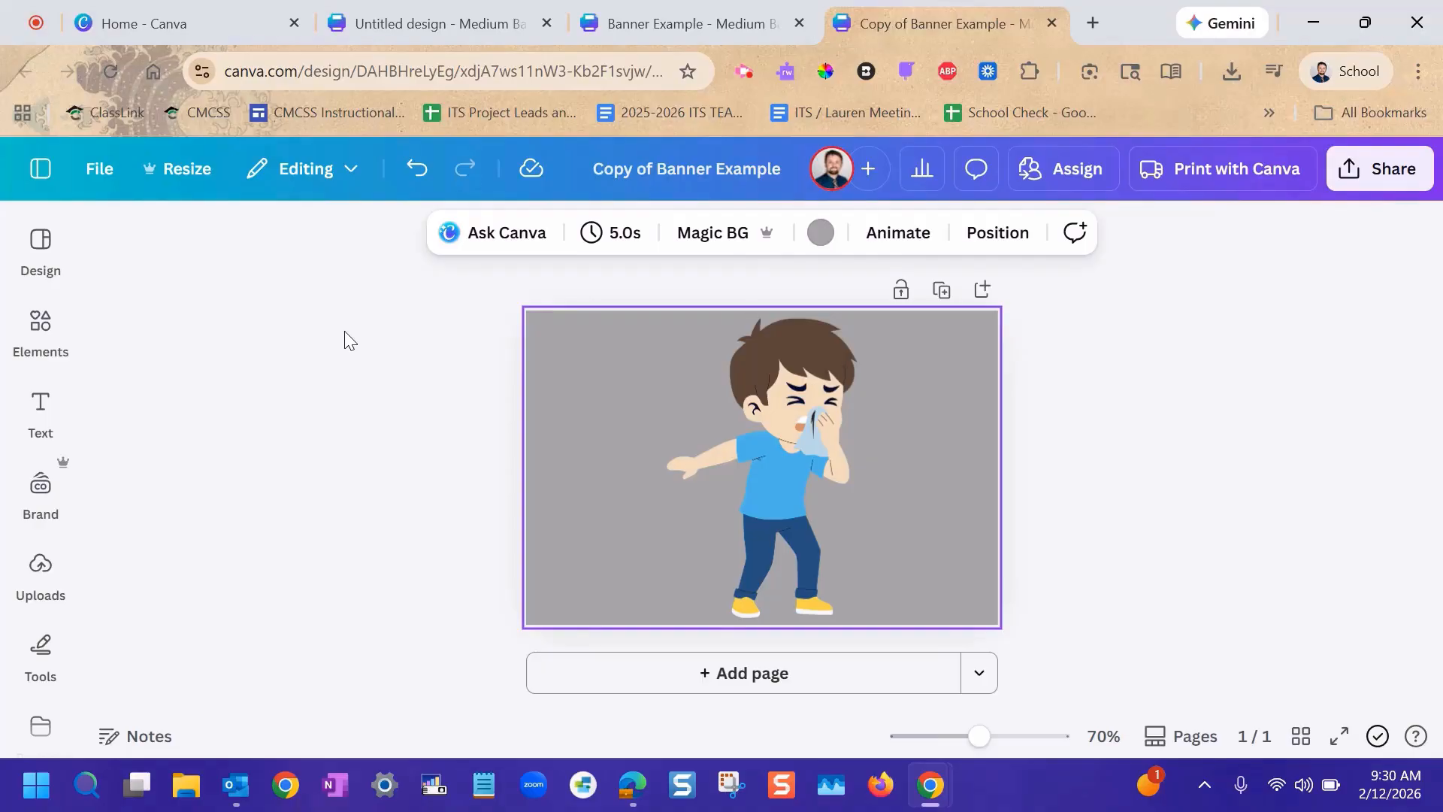
pyautogui.click(189, 178)
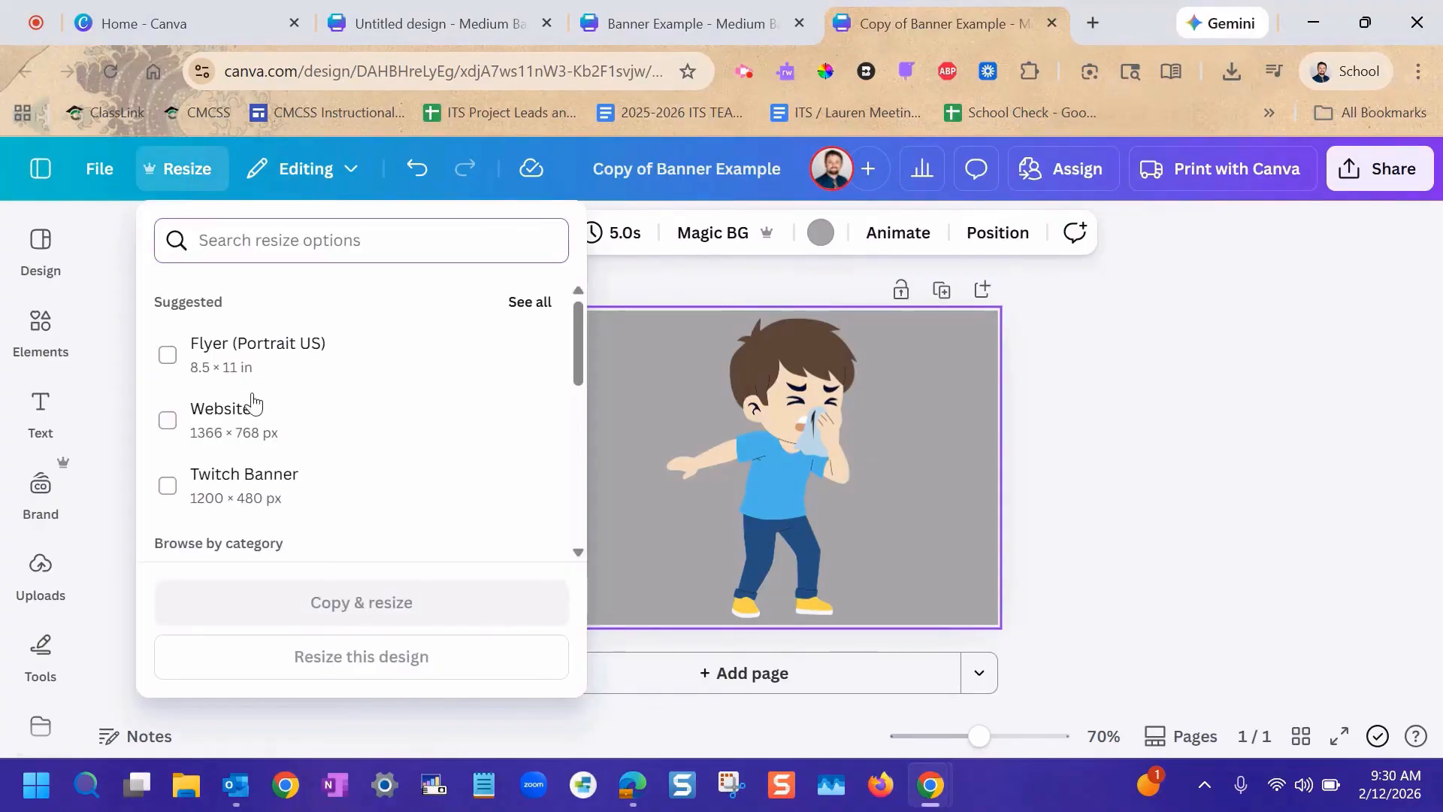
pyautogui.scroll(-3, 322, 526)
pyautogui.click(283, 364)
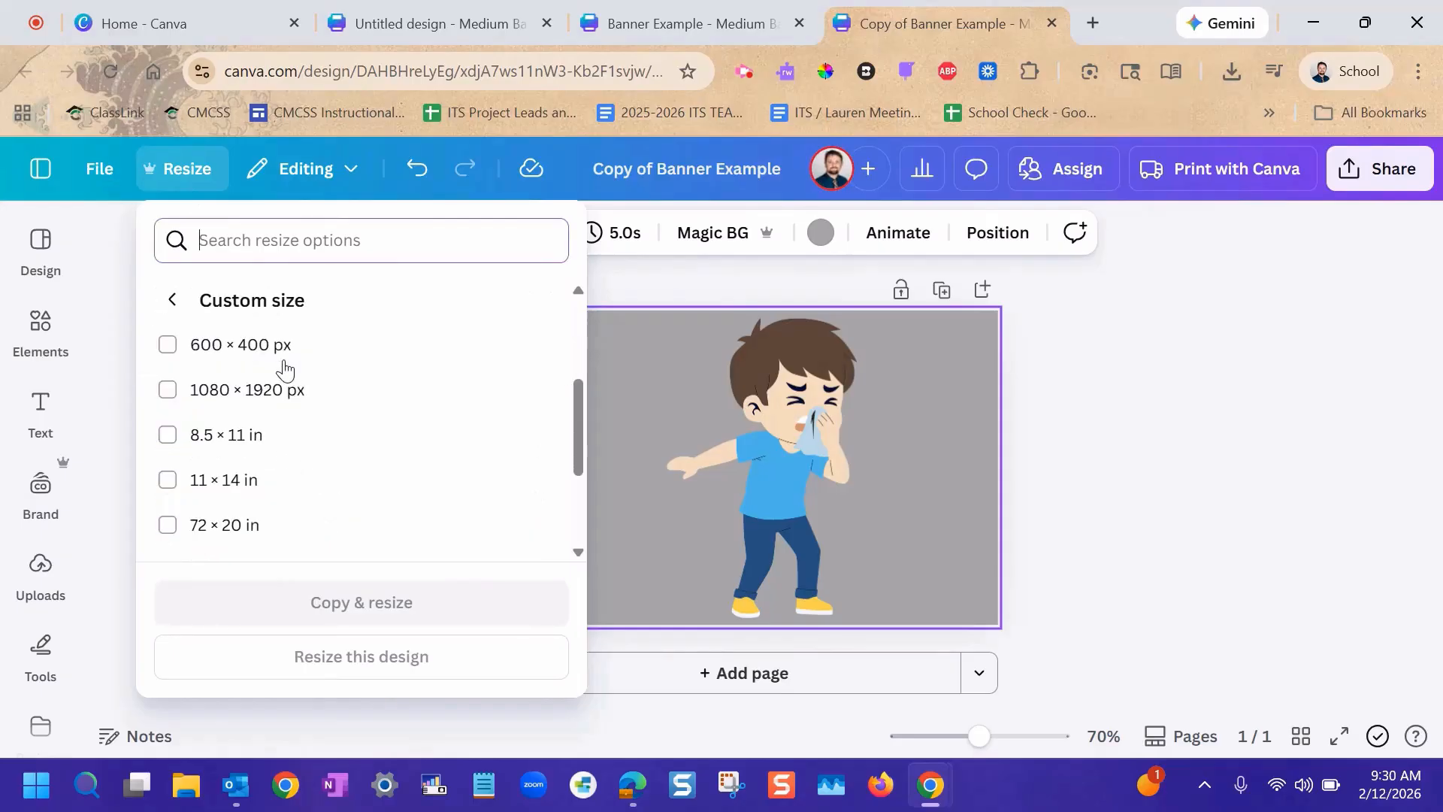
pyautogui.scroll(-2, 299, 373)
pyautogui.scroll(5, 299, 373)
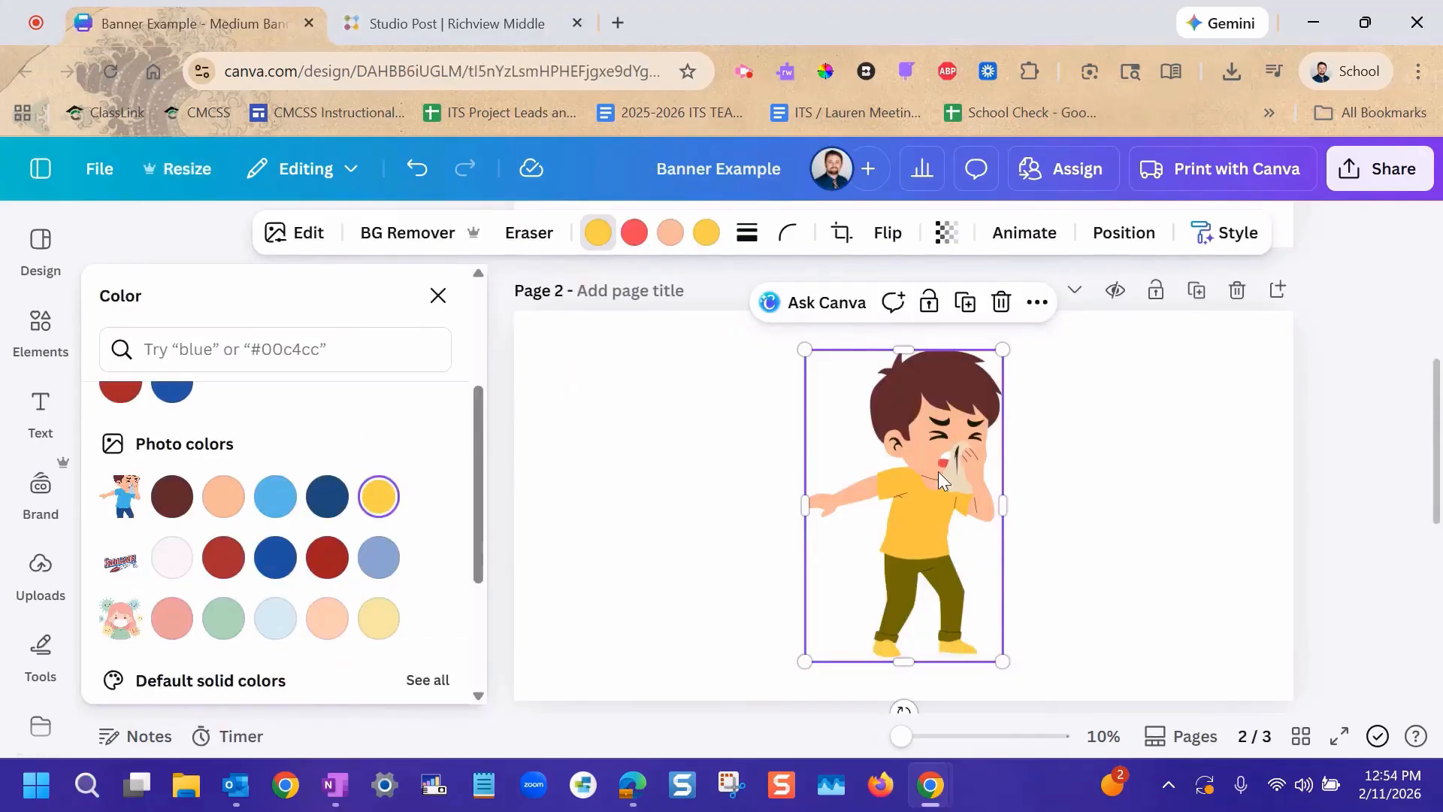
# Close the color options and download the Banner Example design as a PNG.
pyautogui.click(439, 296)
pyautogui.scroll(5, 584, 445)
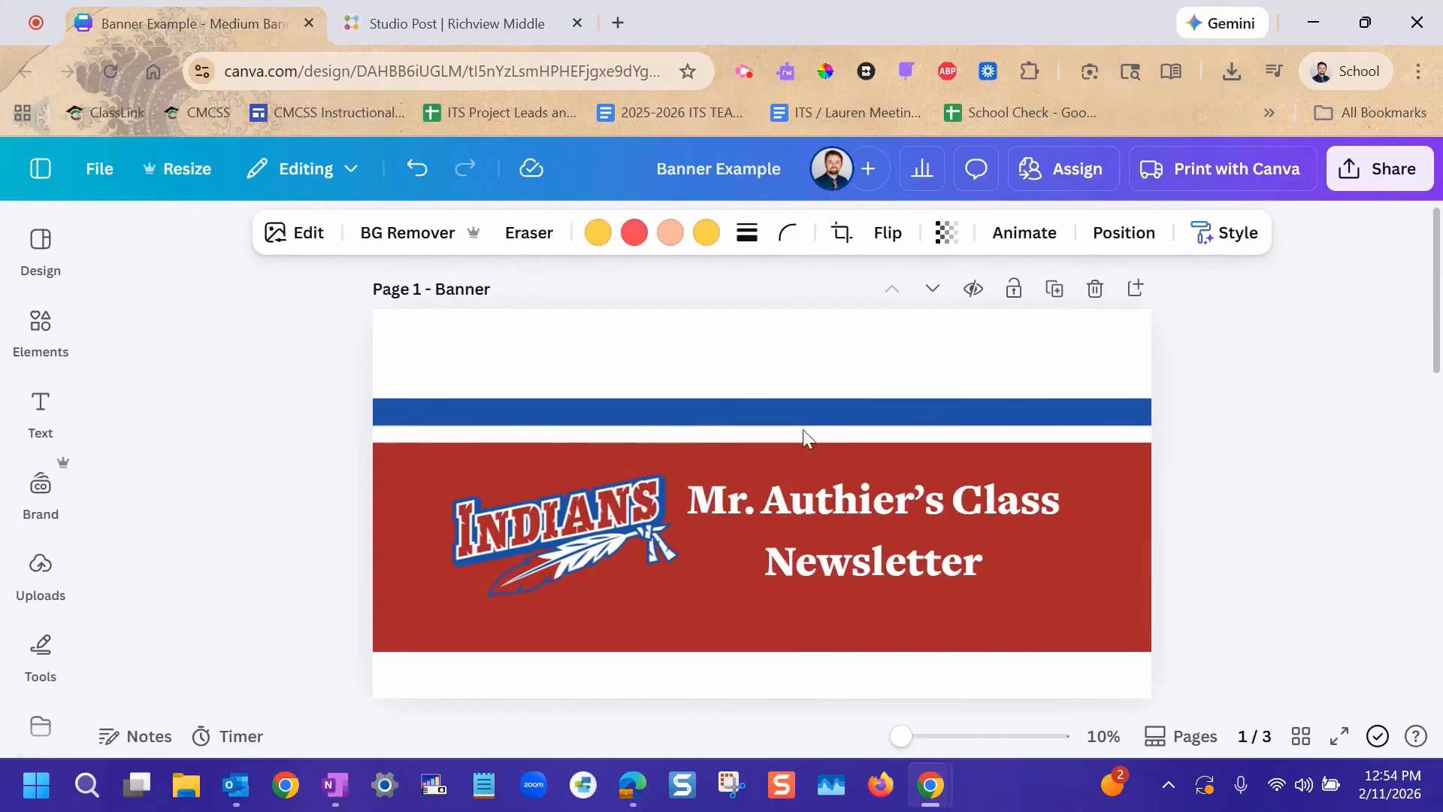
pyautogui.click(1360, 166)
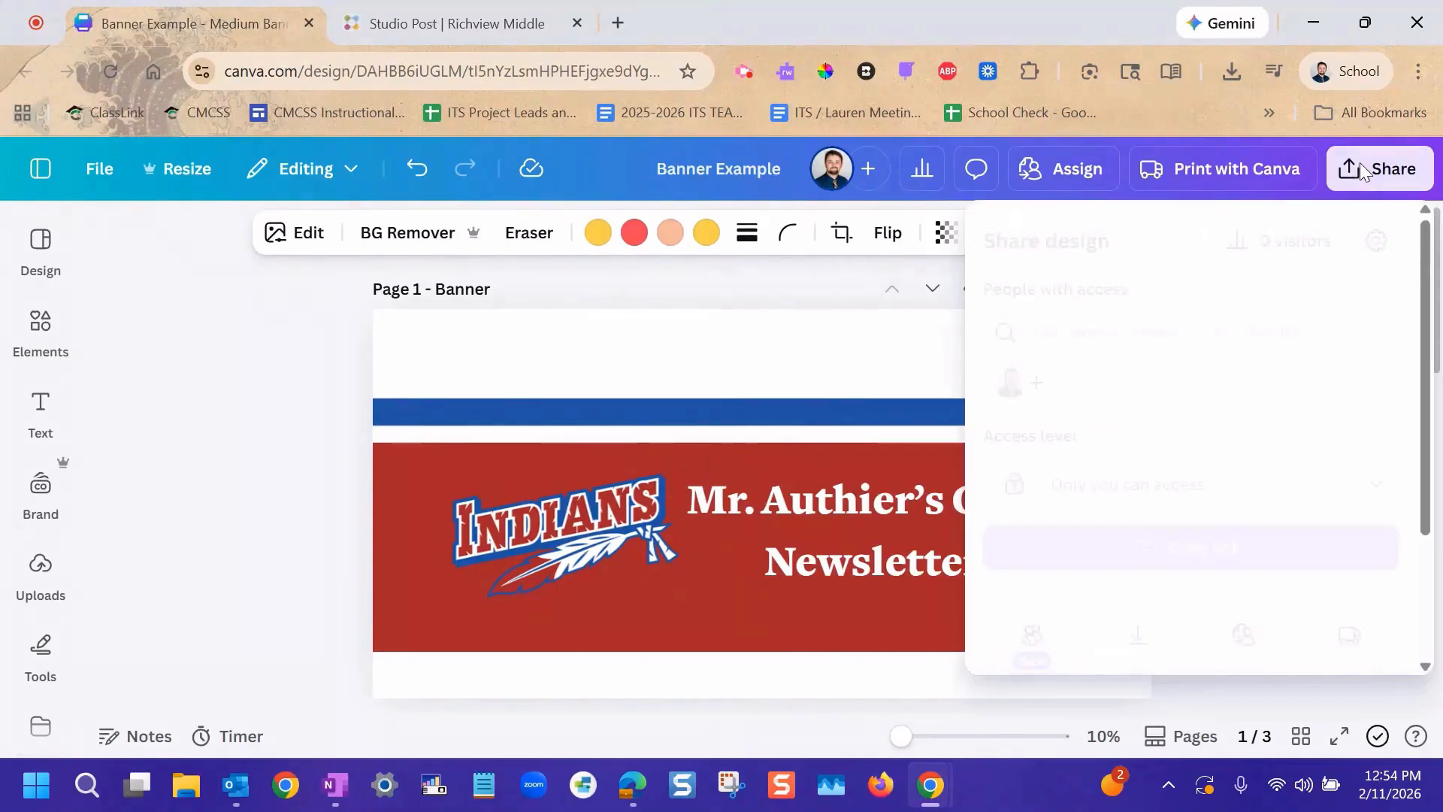
pyautogui.scroll(-3, 1279, 325)
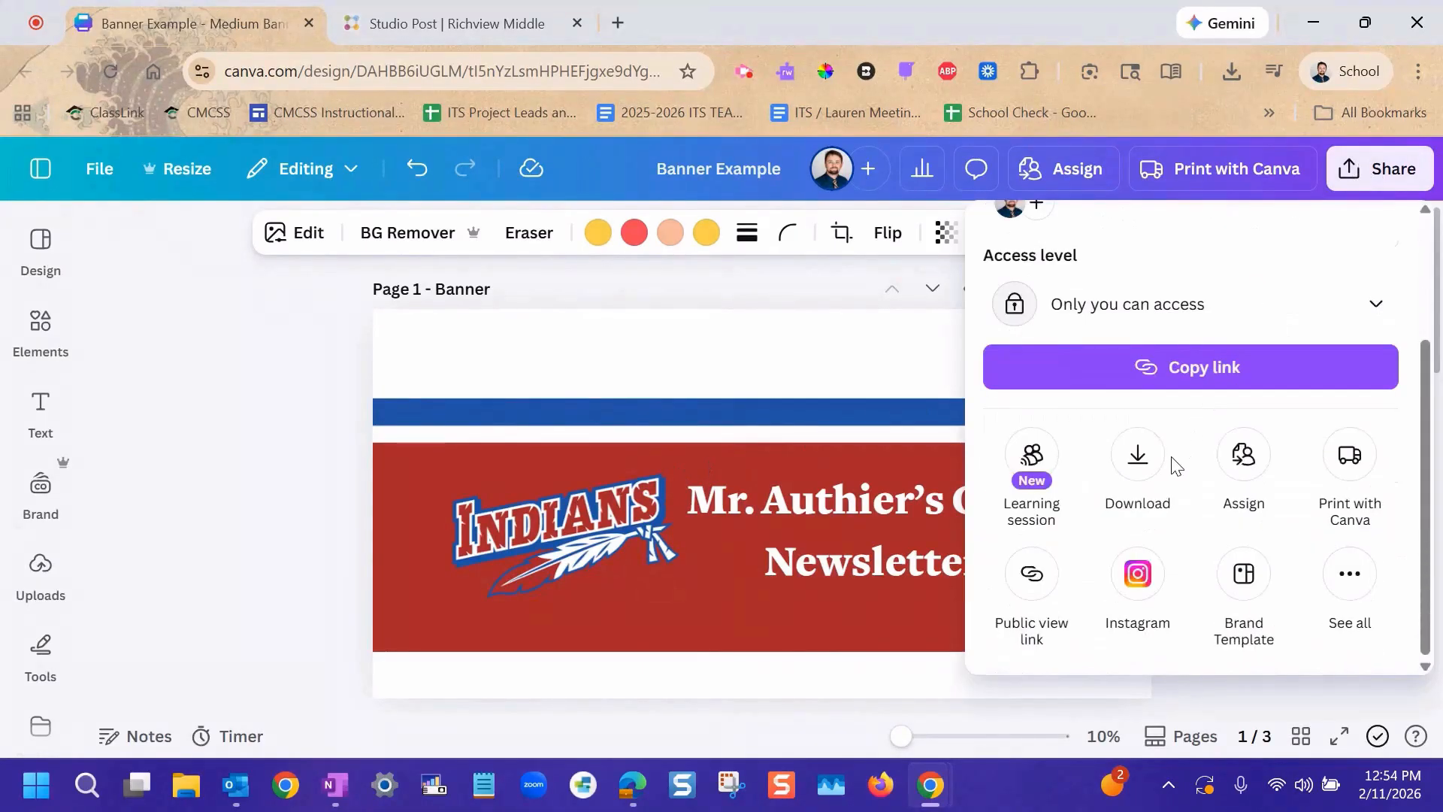
pyautogui.click(1150, 466)
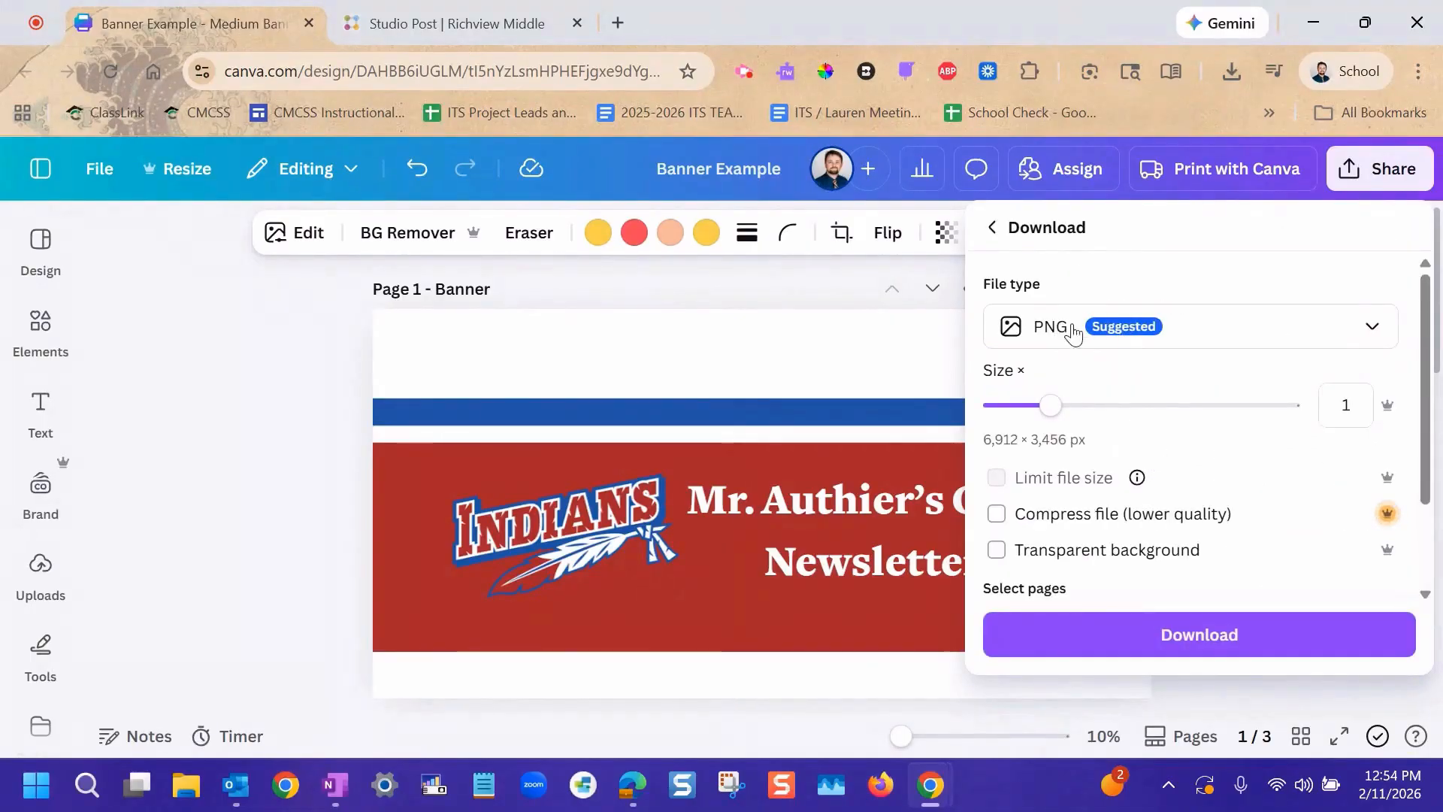
pyautogui.click(1156, 333)
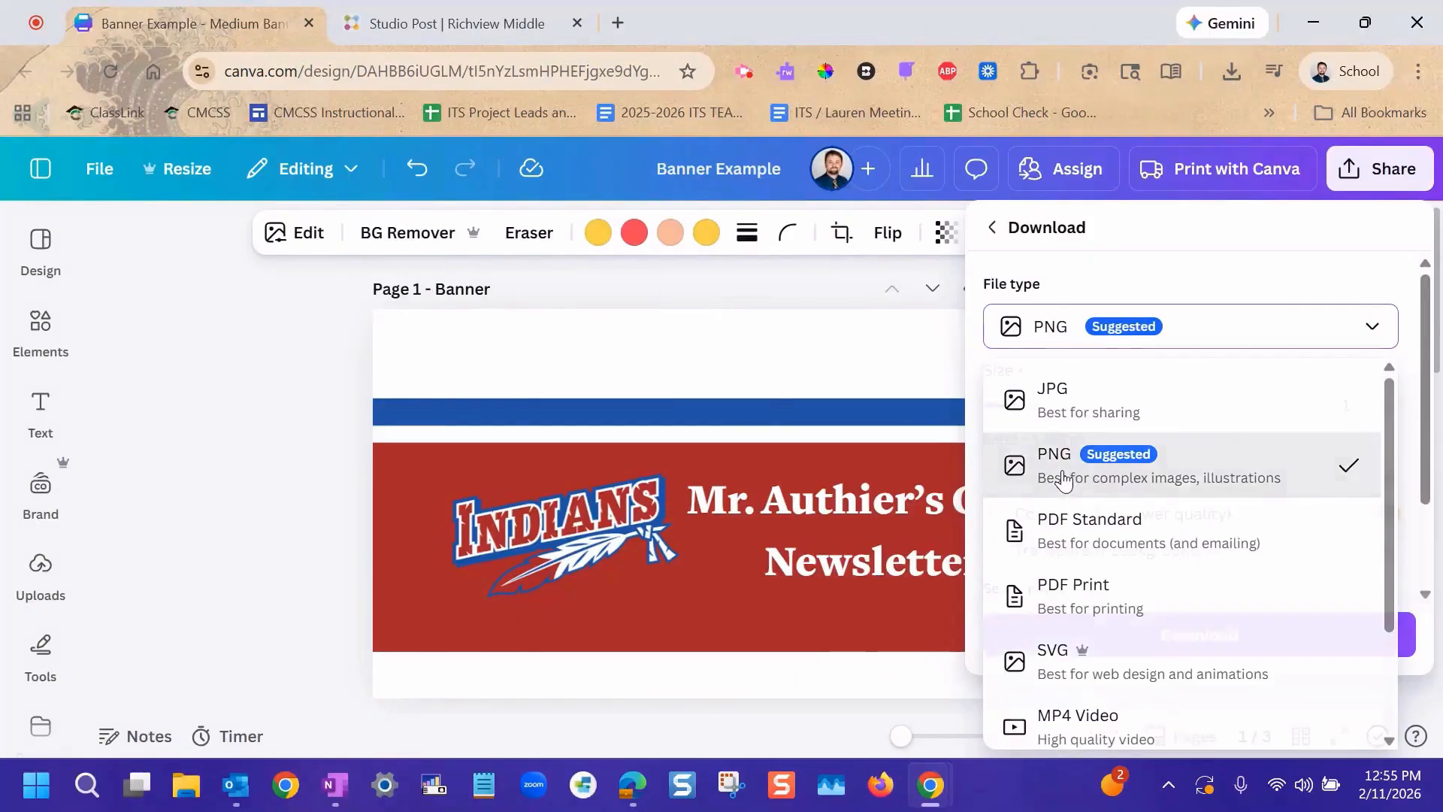
pyautogui.click(1064, 479)
pyautogui.click(1195, 636)
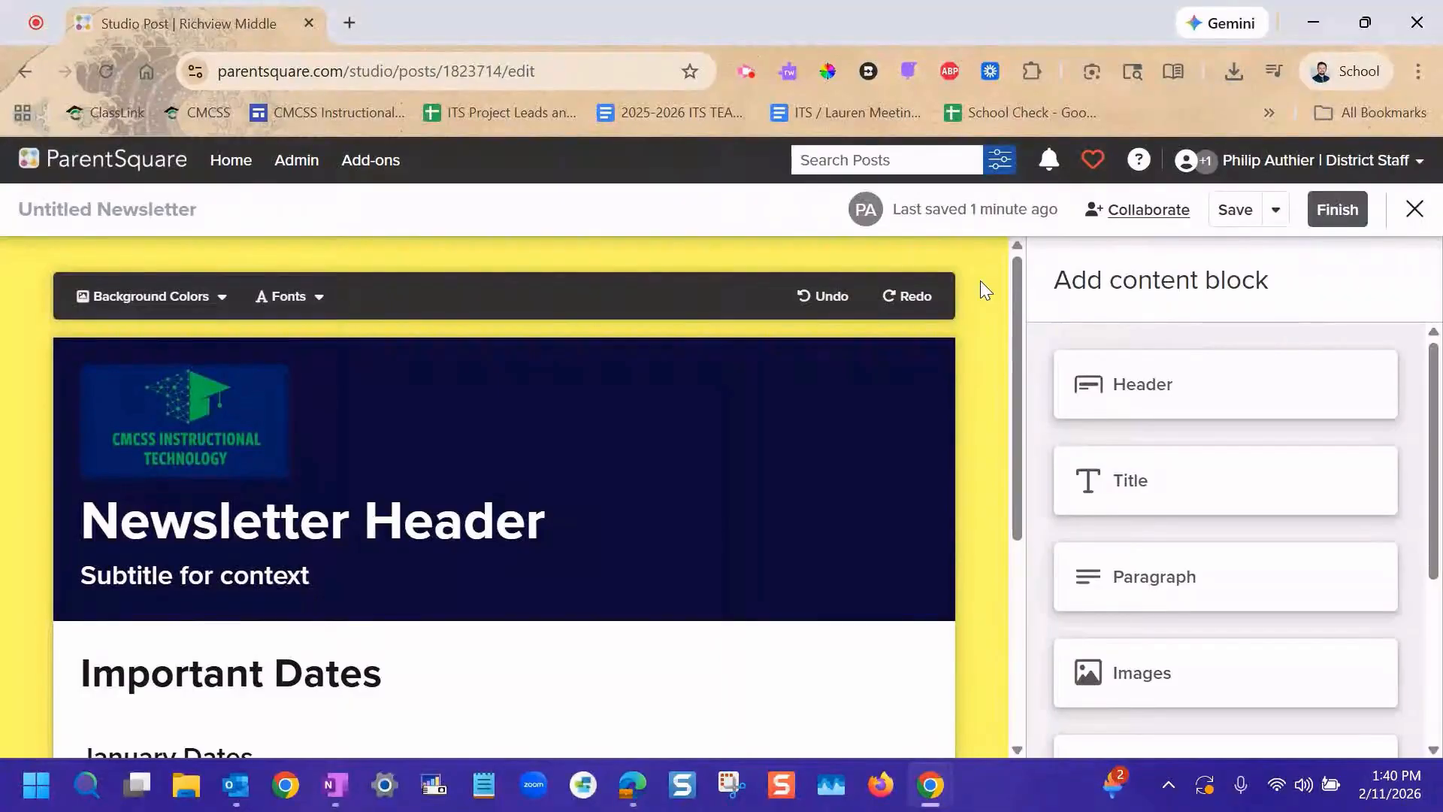
# In the ParentSquare newsletter, delete the header block and add an Images block above the Important Dates title.
pyautogui.moveTo(692, 419)
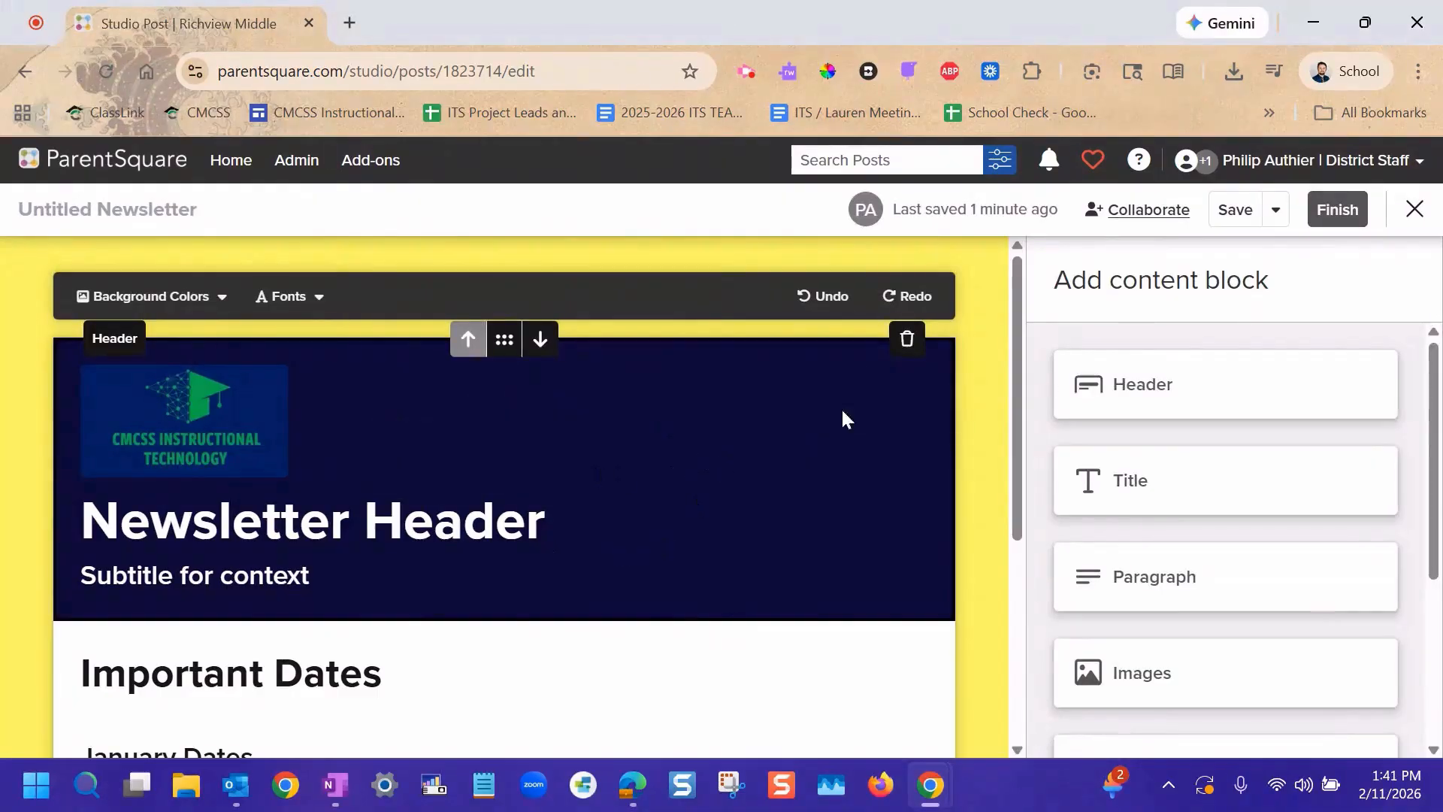
pyautogui.click(908, 341)
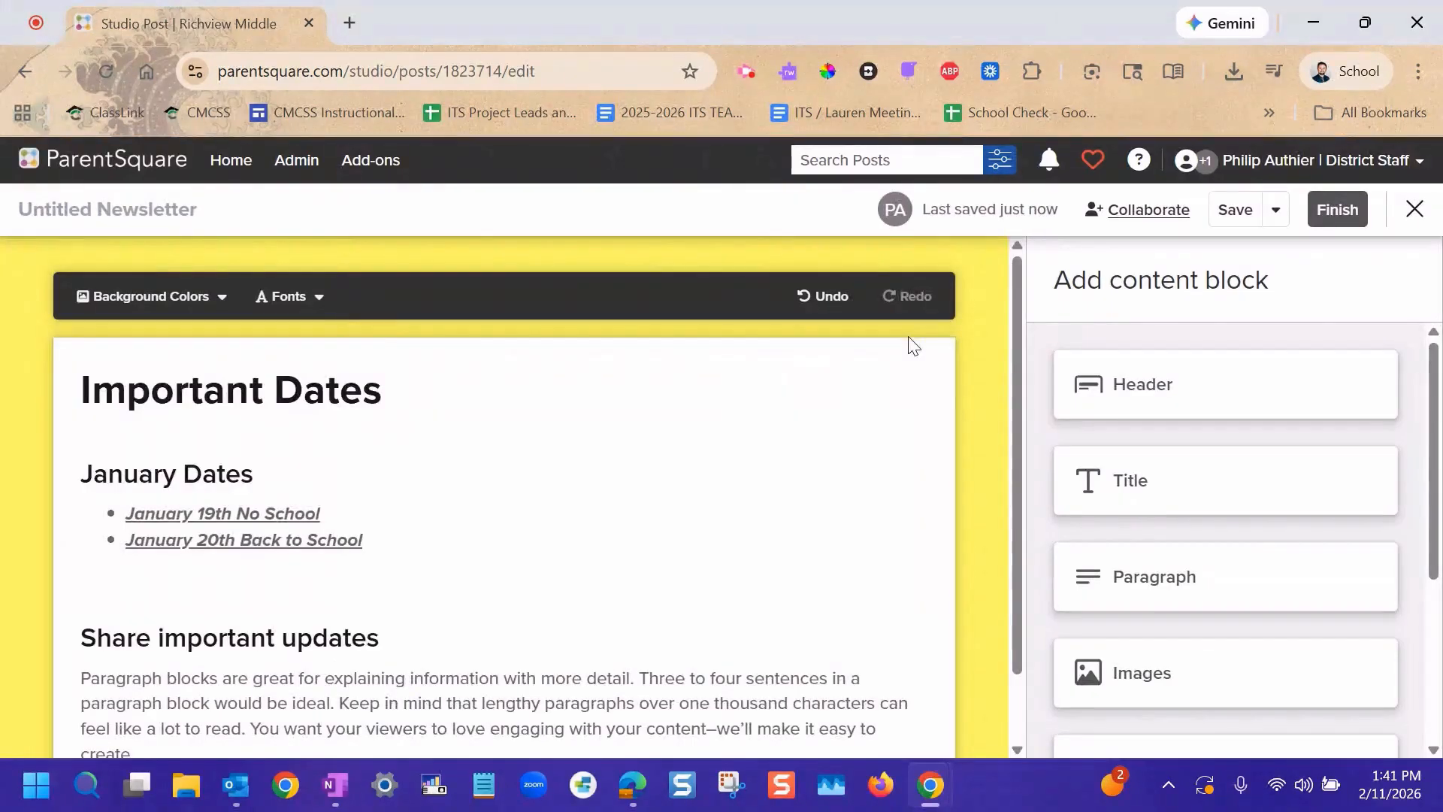
pyautogui.click(1170, 683)
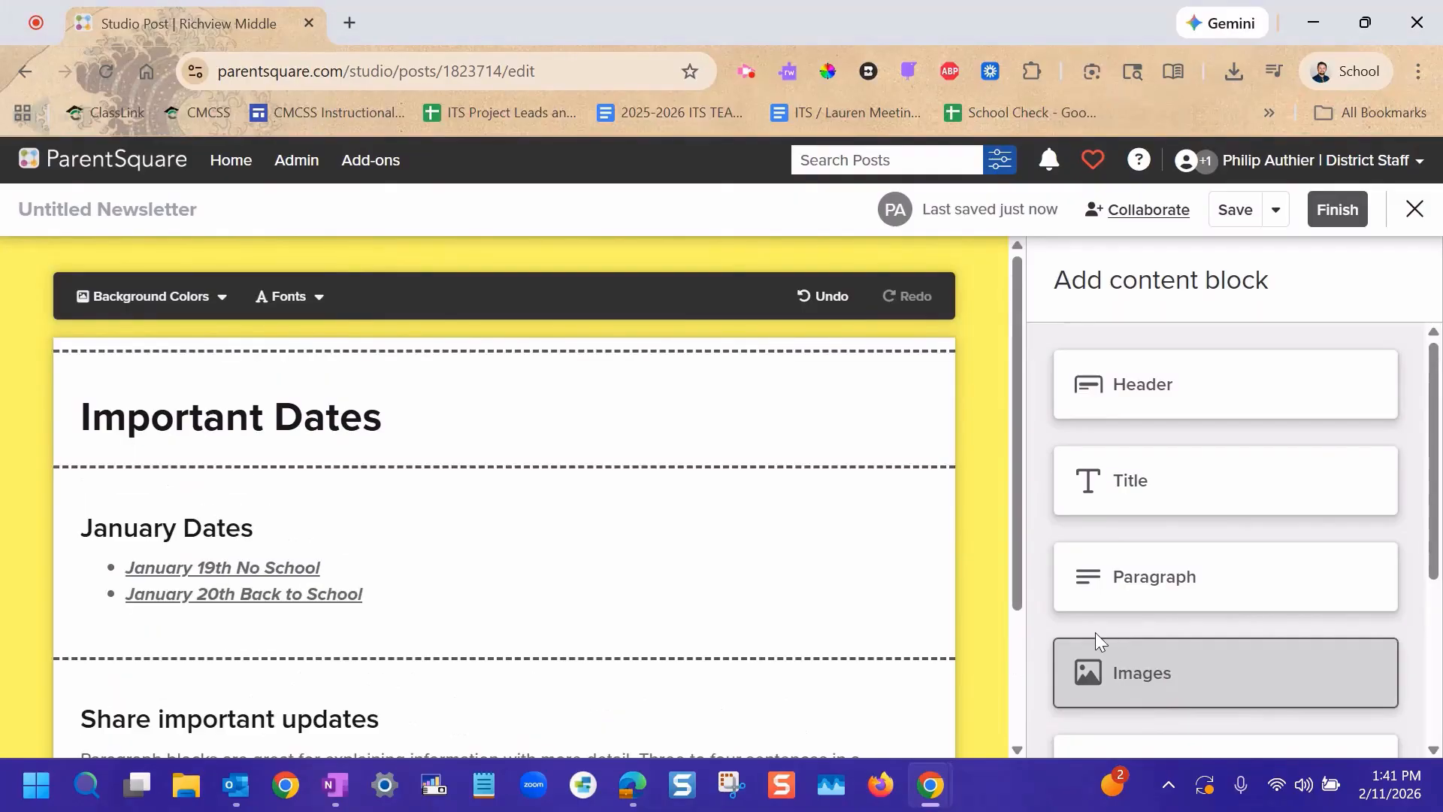
pyautogui.moveTo(505, 365)
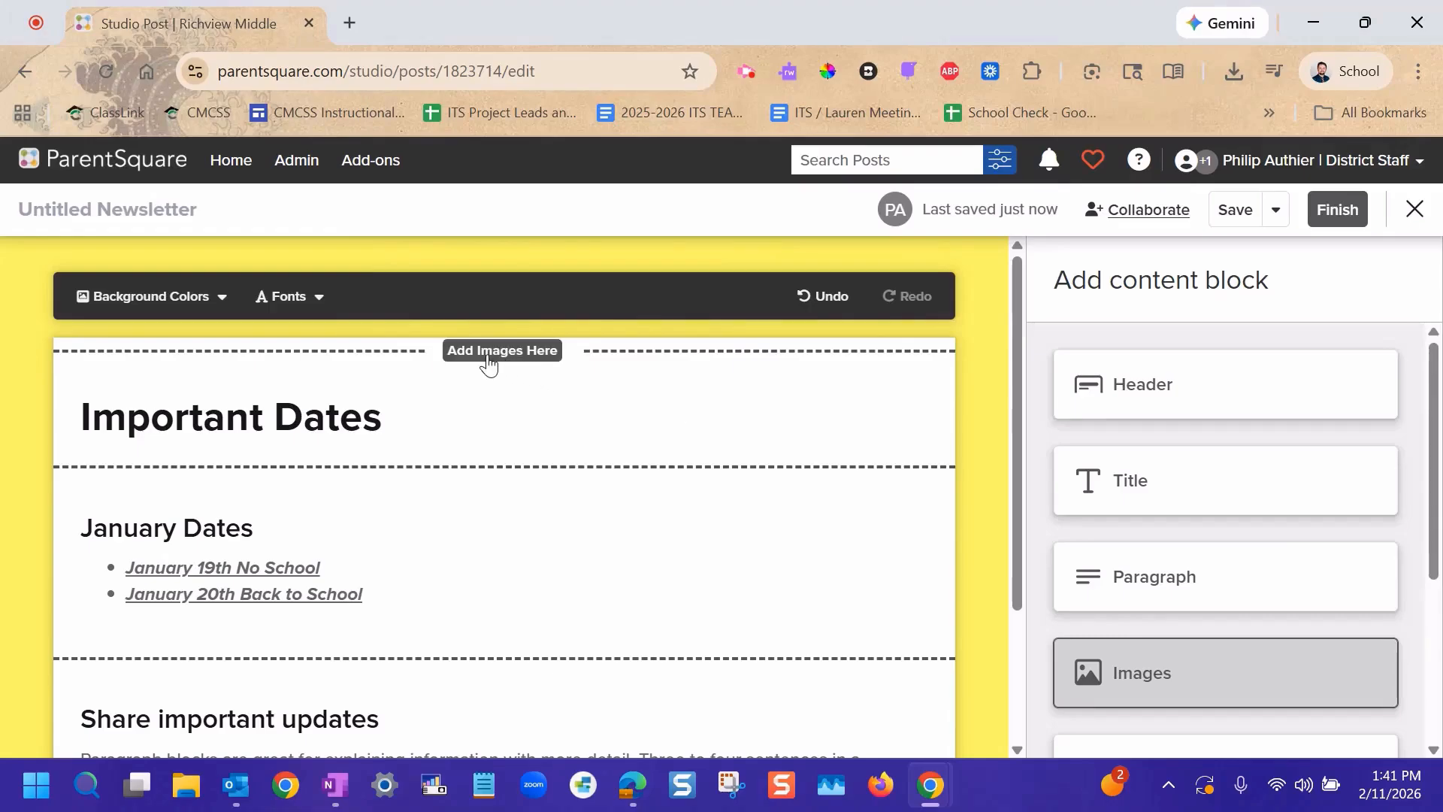
pyautogui.click(528, 351)
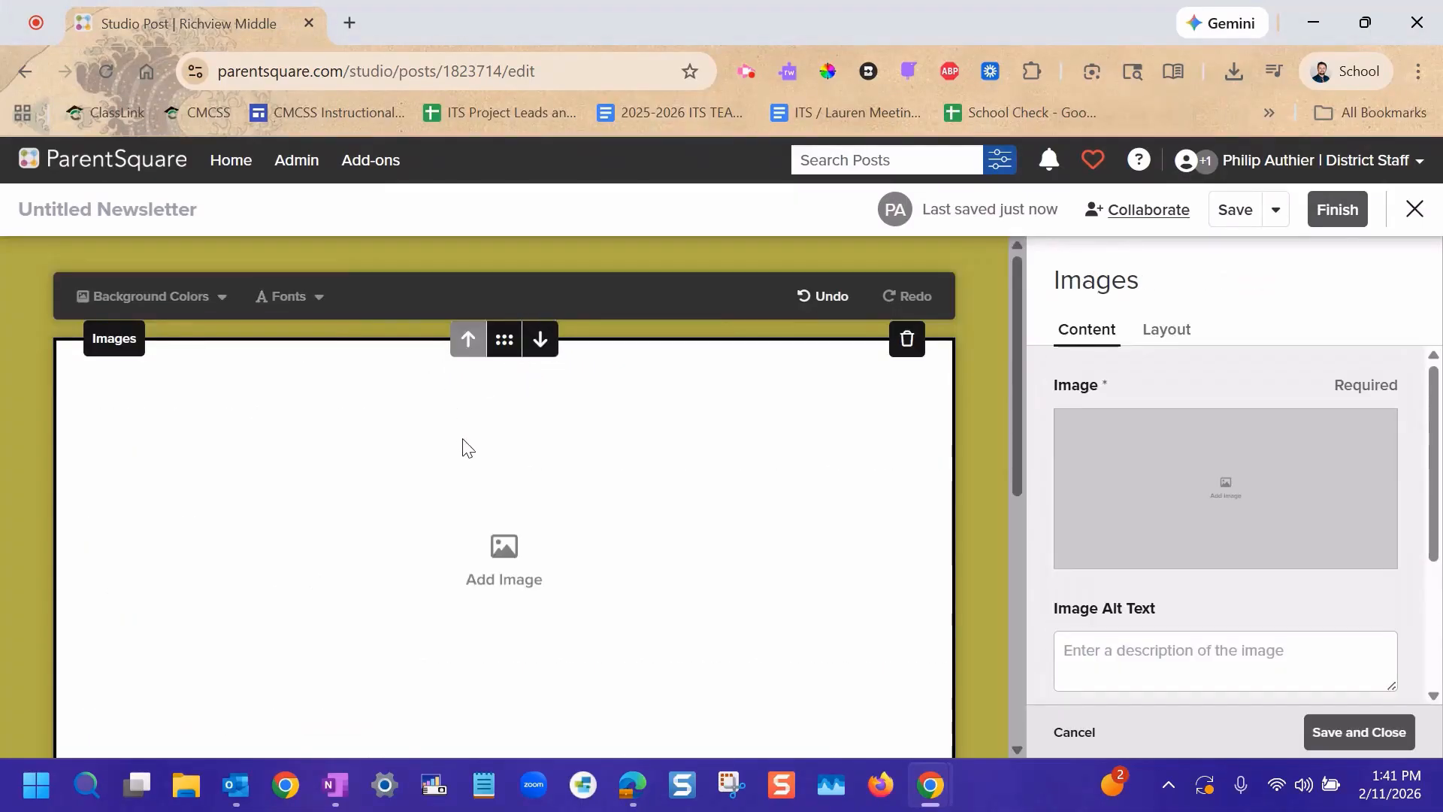
# Insert Banner (1).png from the Newsletter Images folder into the new Images block.
pyautogui.moveTo(1233, 489)
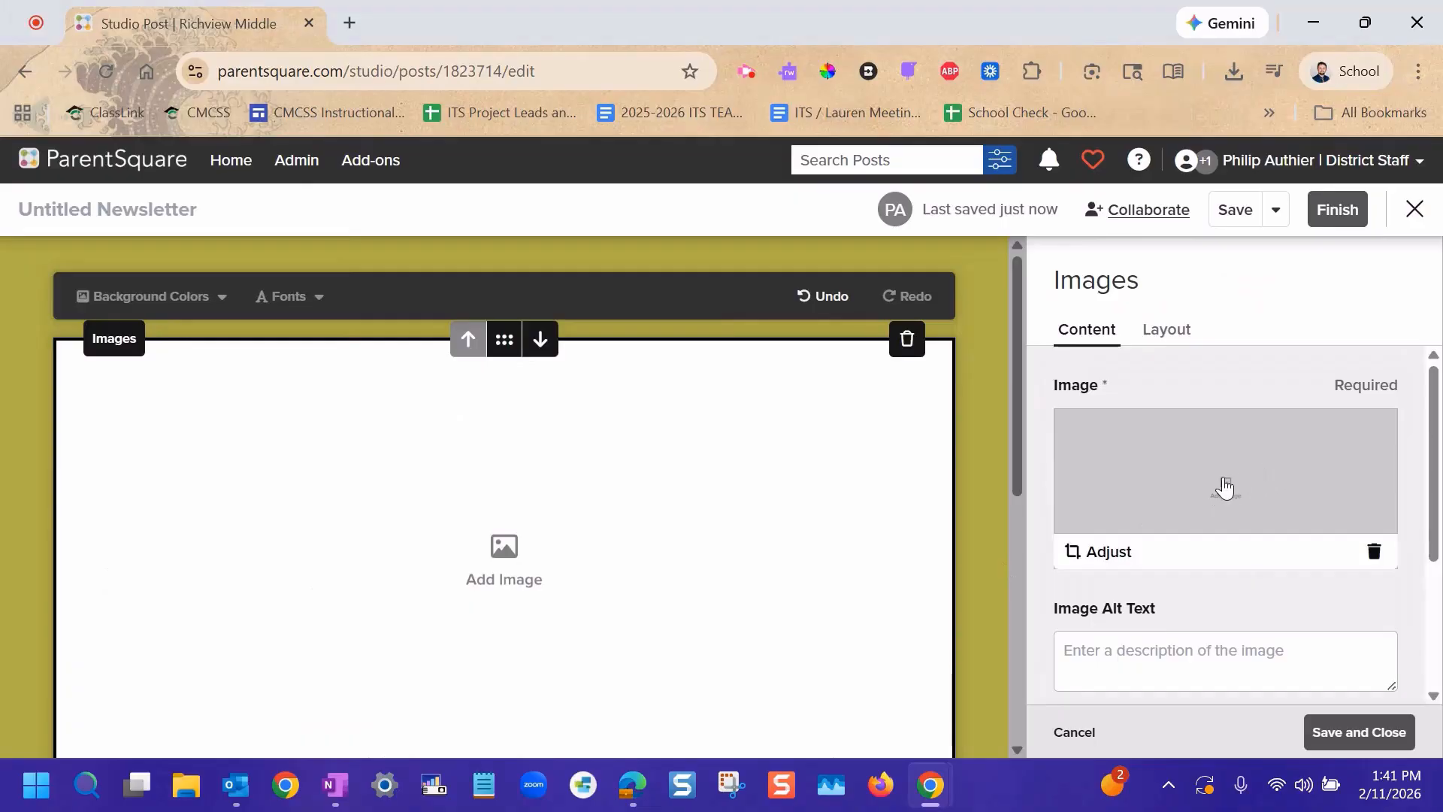
pyautogui.click(1224, 487)
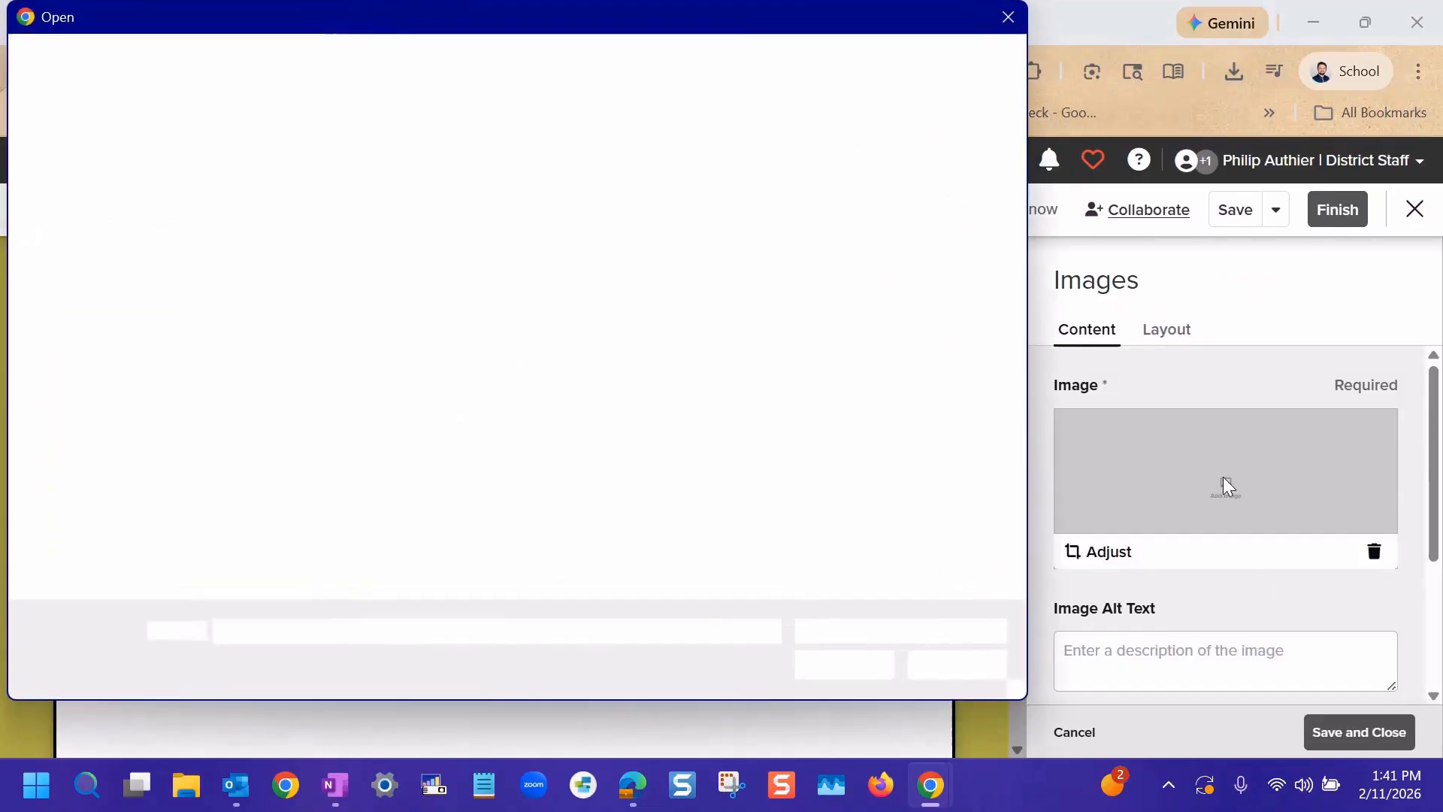
pyautogui.click(244, 229)
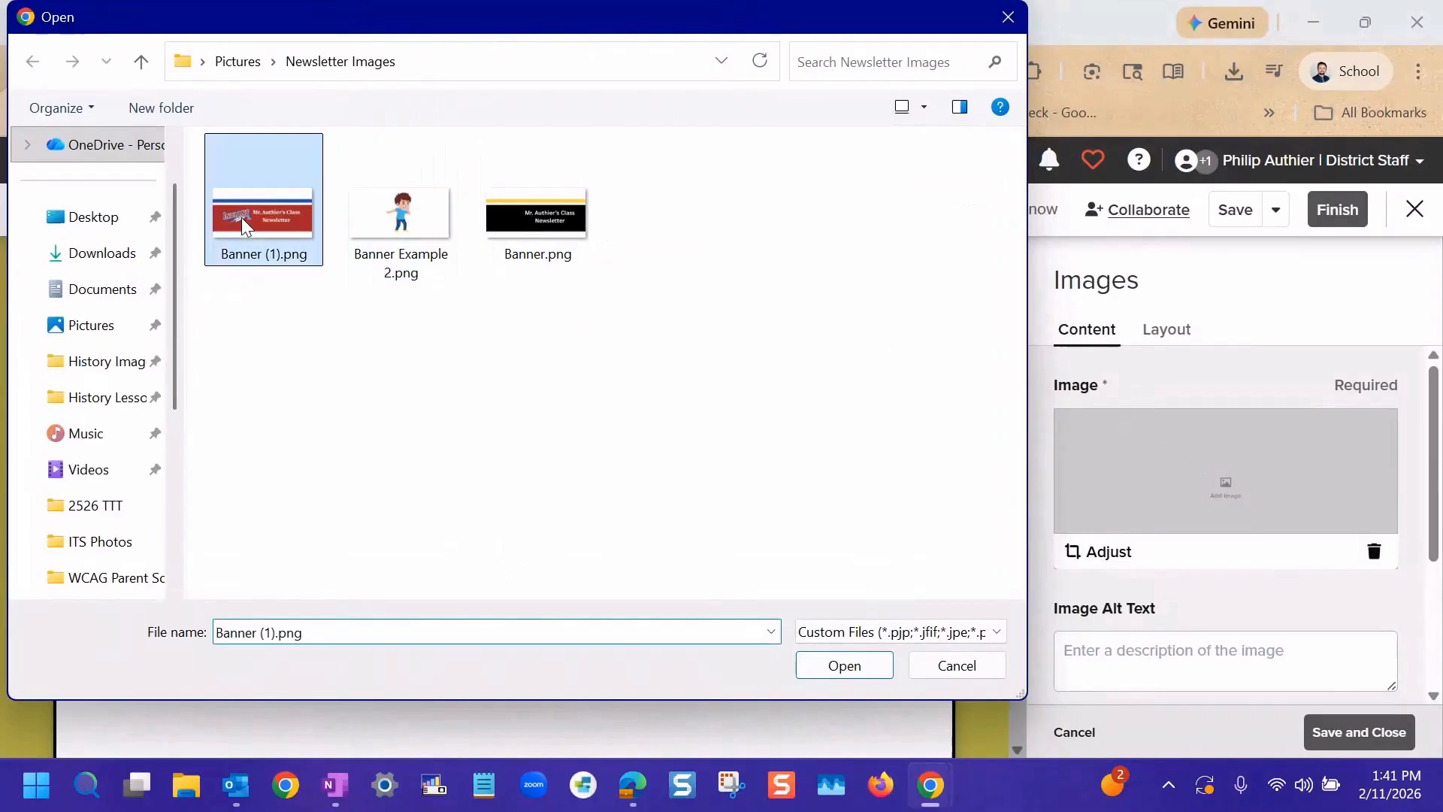
pyautogui.click(869, 668)
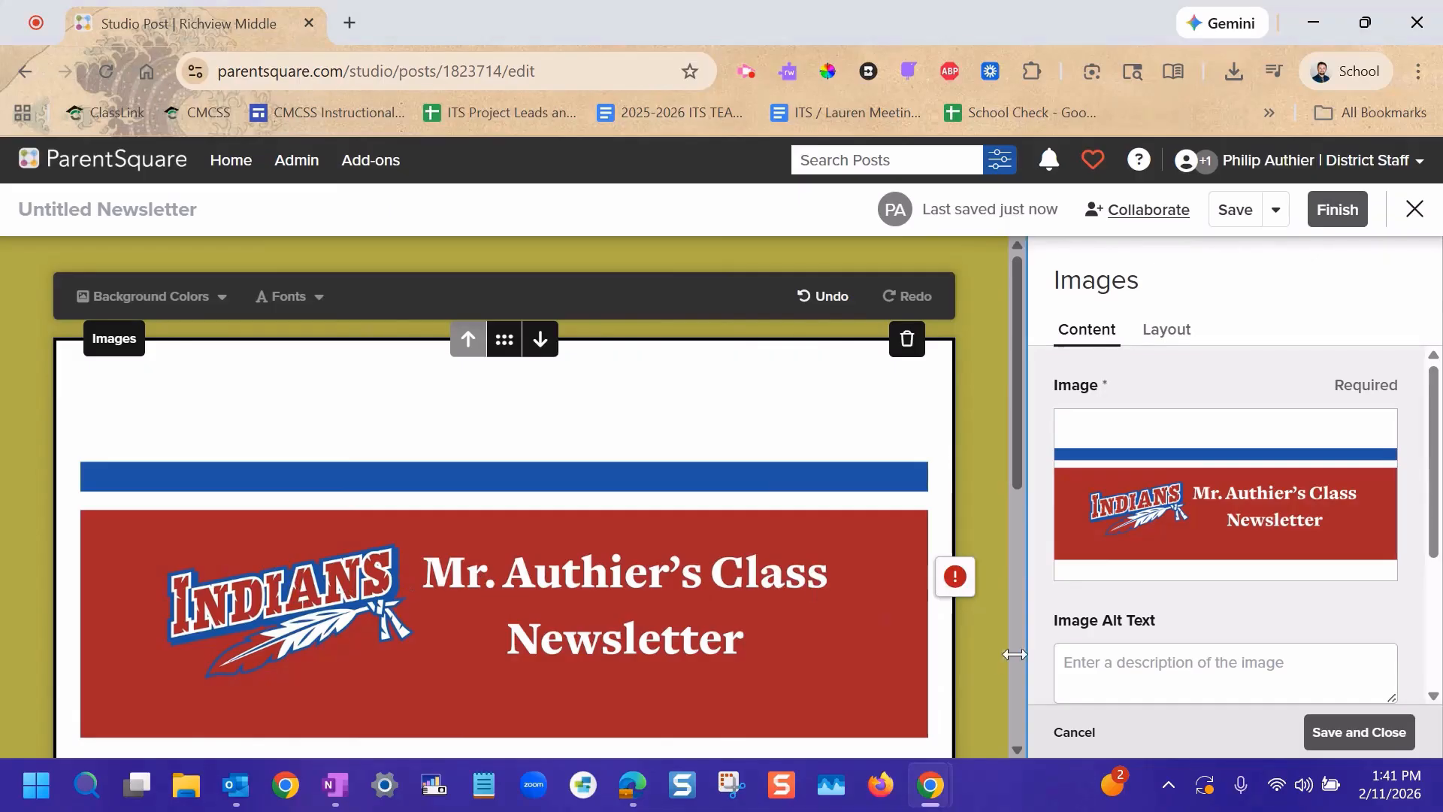
# Generate an AI suggestion for the banner image's alt text.
pyautogui.click(1185, 674)
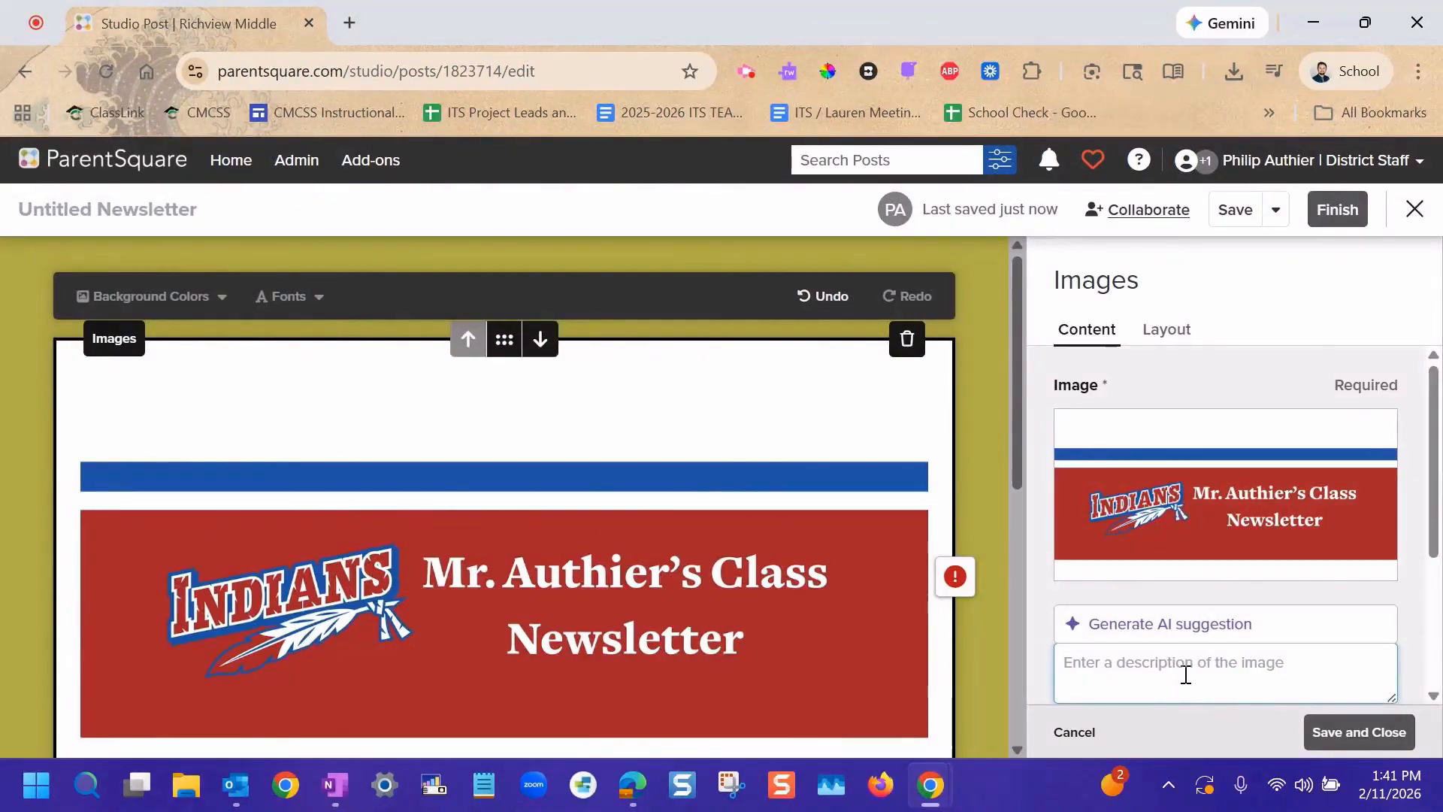
pyautogui.click(1178, 624)
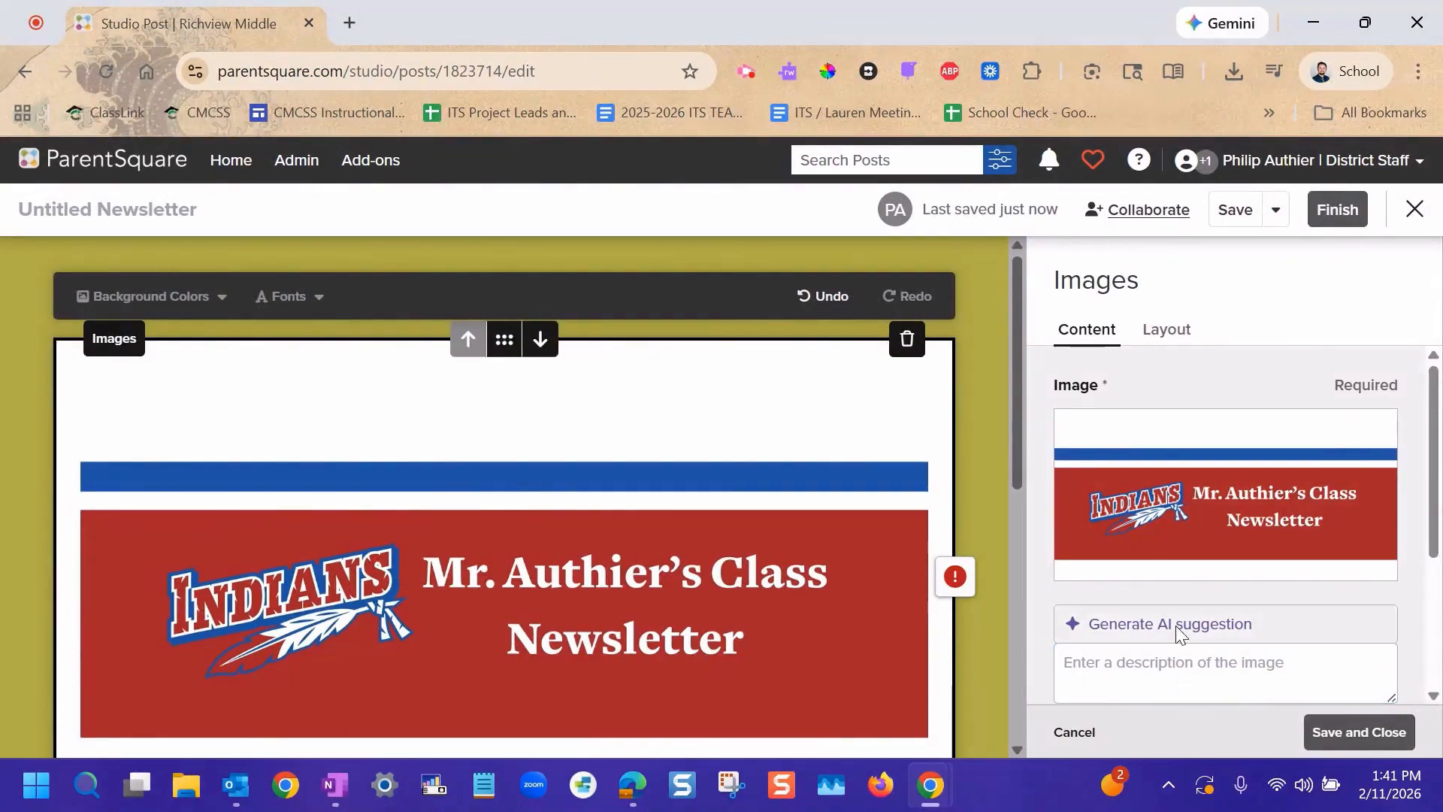
pyautogui.scroll(-1, 1186, 634)
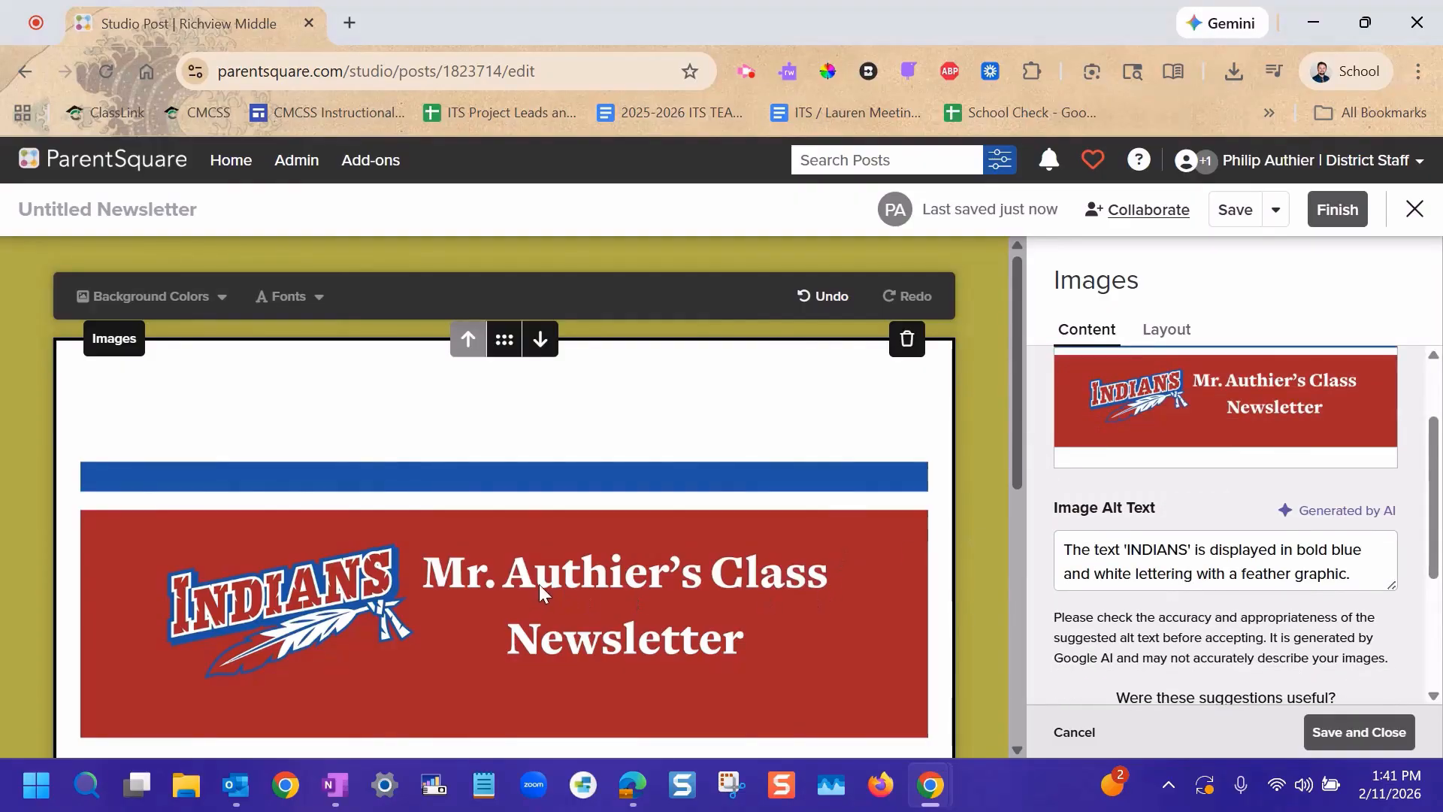
# Append a sentence to the banner's alt text giving the newsletter title with the teacher's name, and save the block.
pyautogui.click(1372, 563)
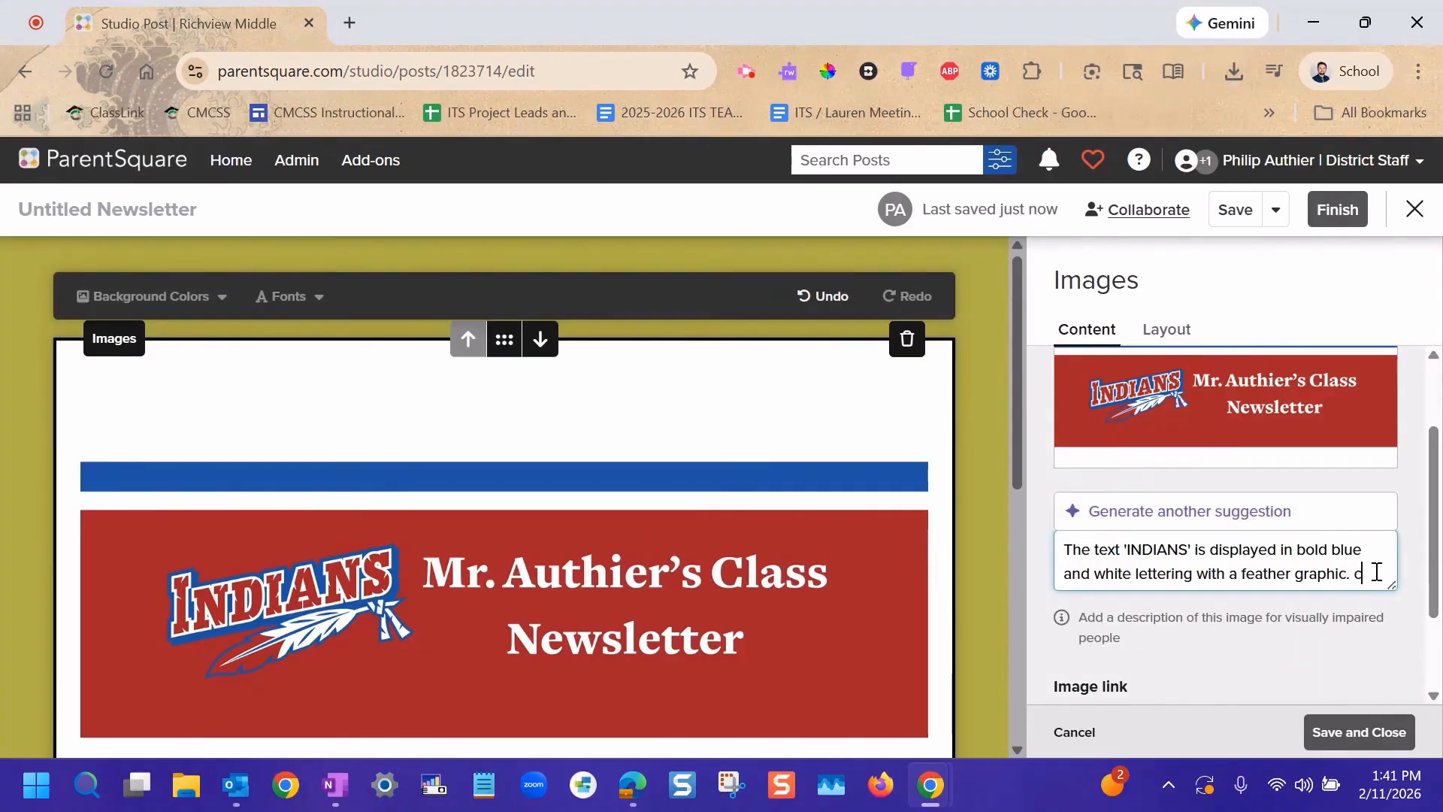
pyautogui.write('Title of the news')
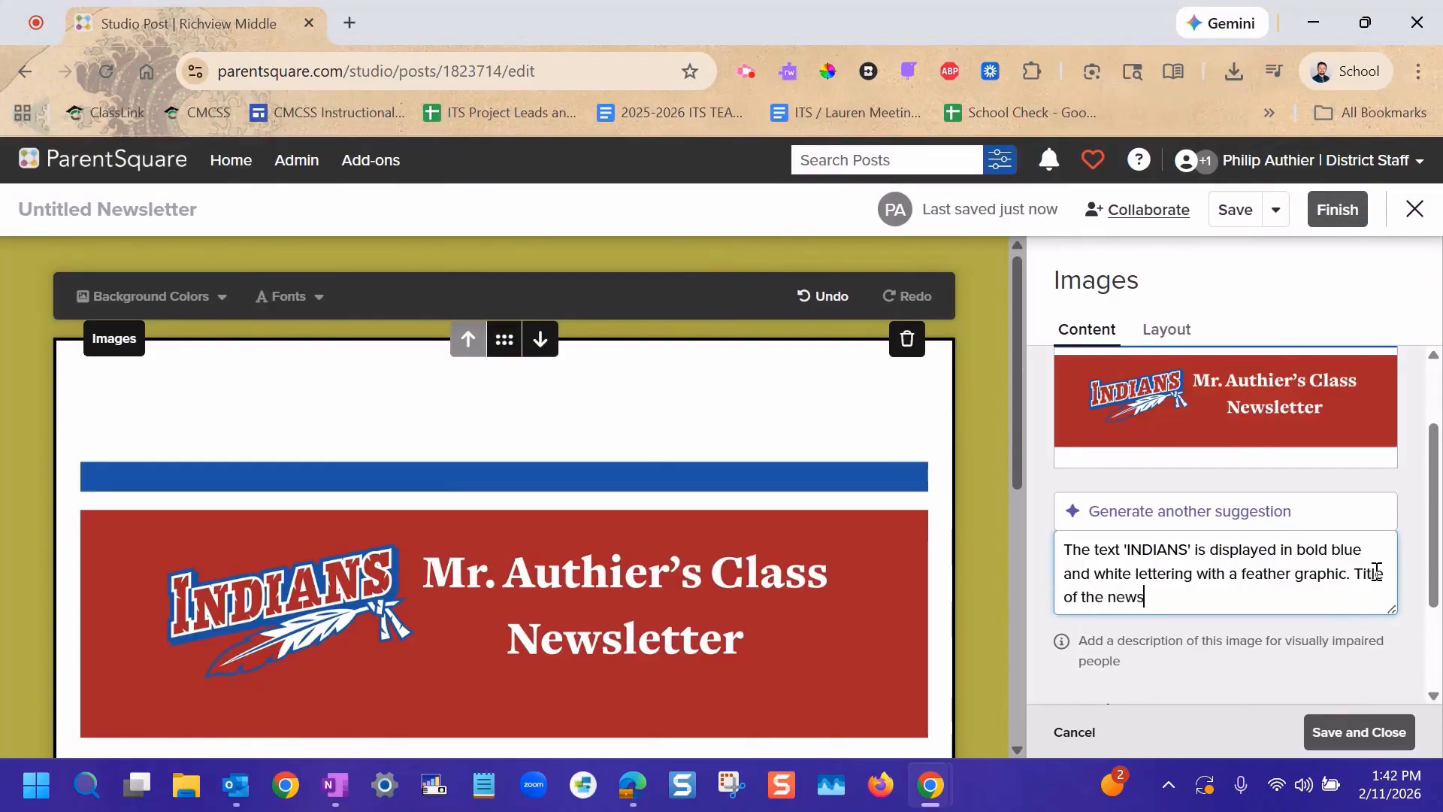
pyautogui.write("letter is Mr. Authier's Class")
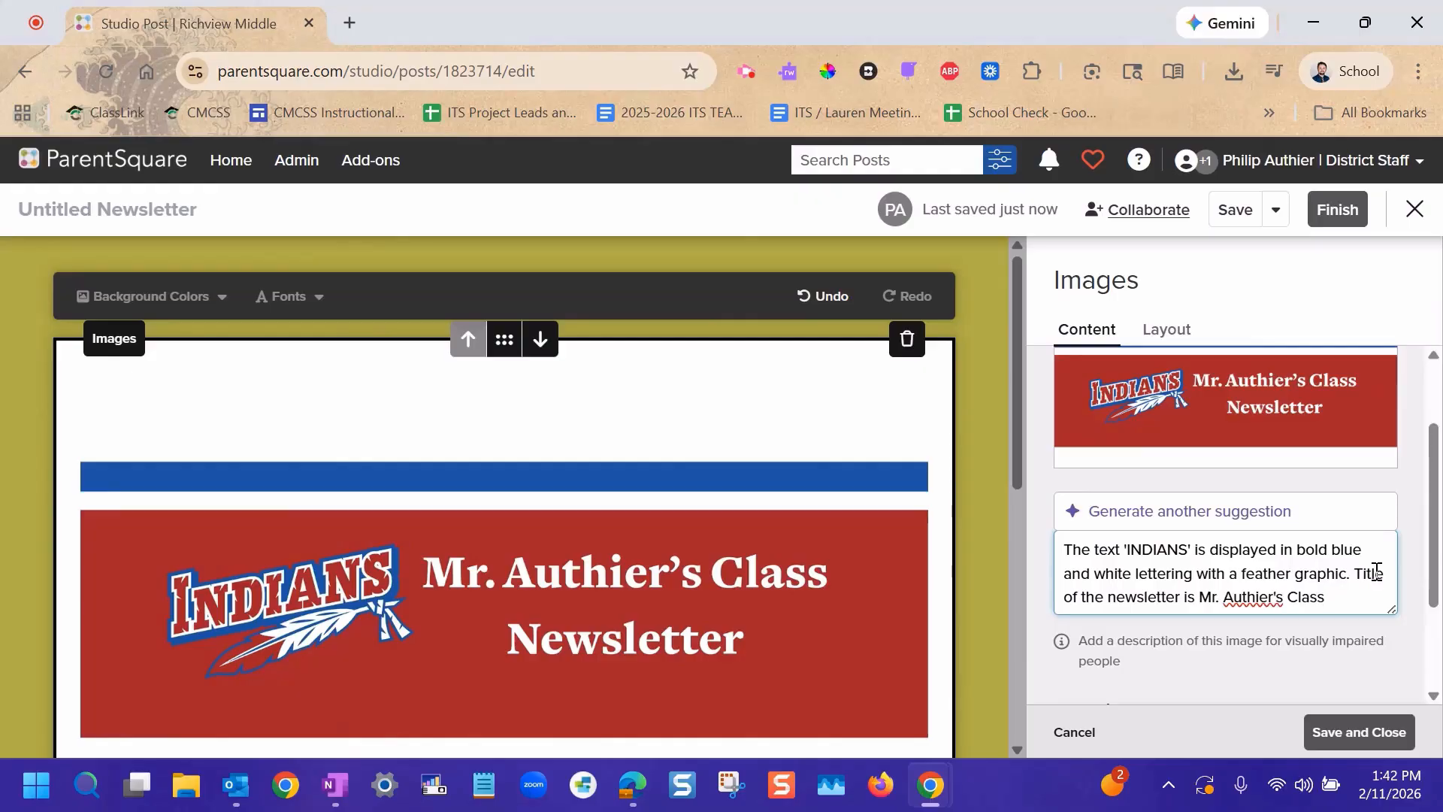
pyautogui.scroll(-2, 1372, 573)
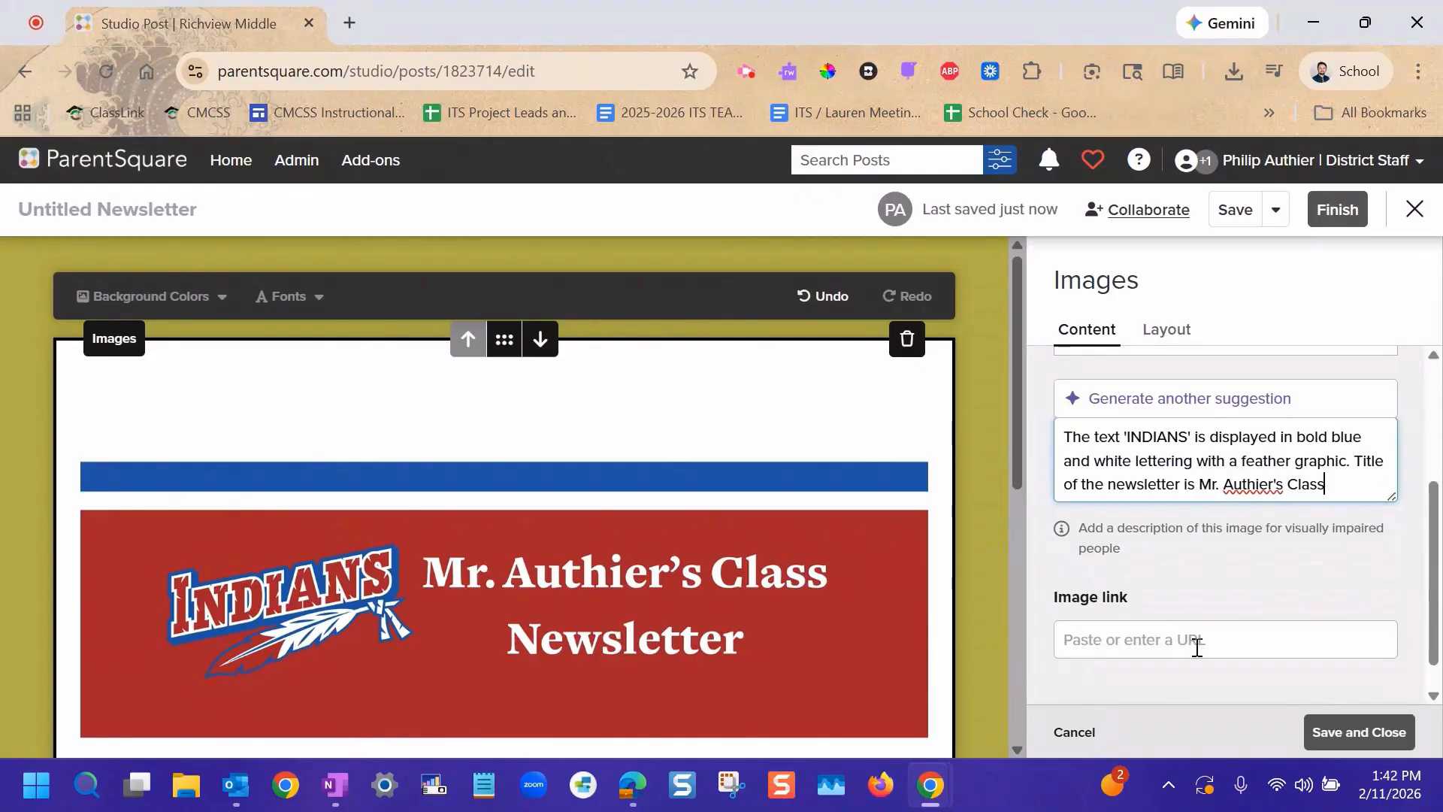
pyautogui.click(1360, 733)
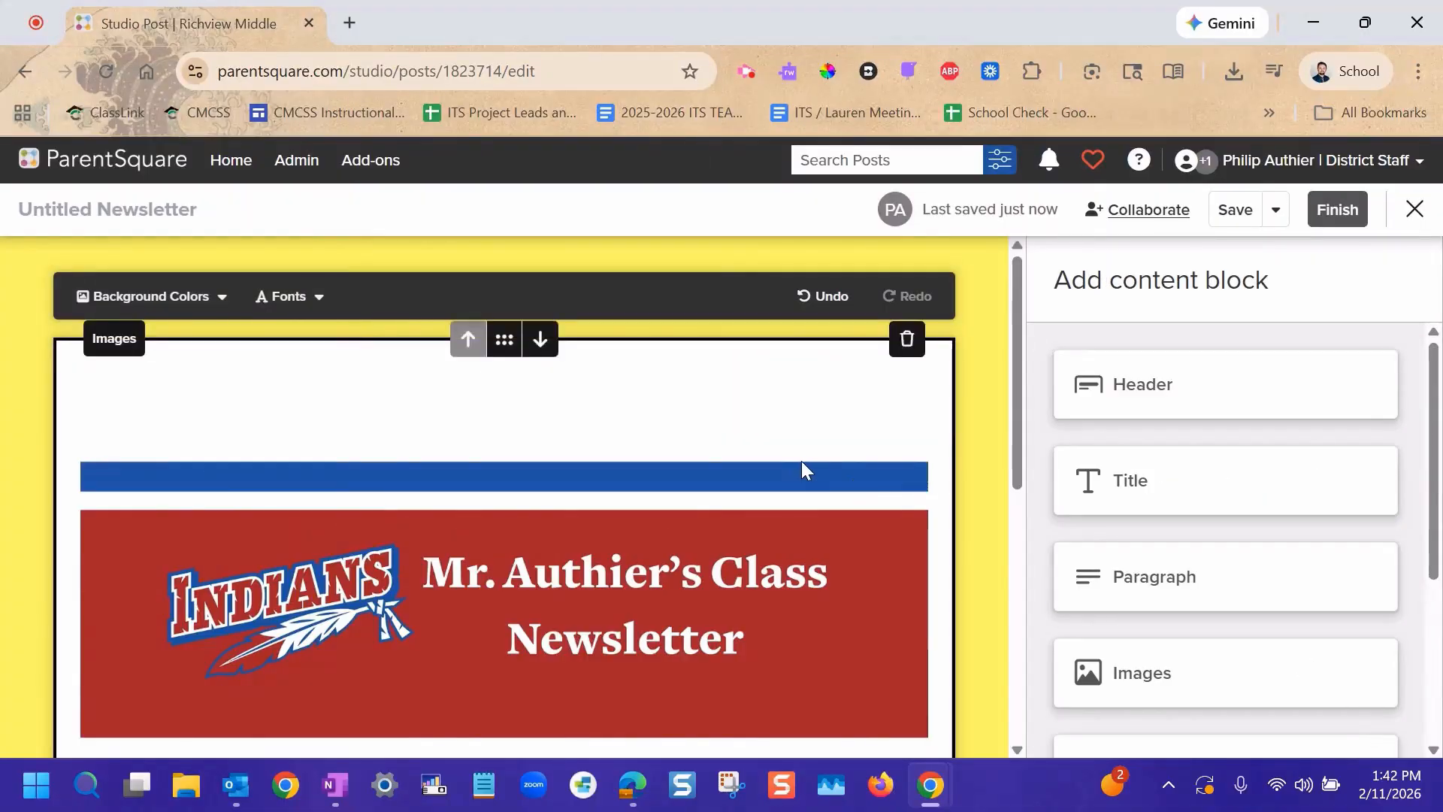
# Add a second Images block between the banner and the Important Dates title, and insert Banner Example 2.png into it.
pyautogui.scroll(-4, 801, 465)
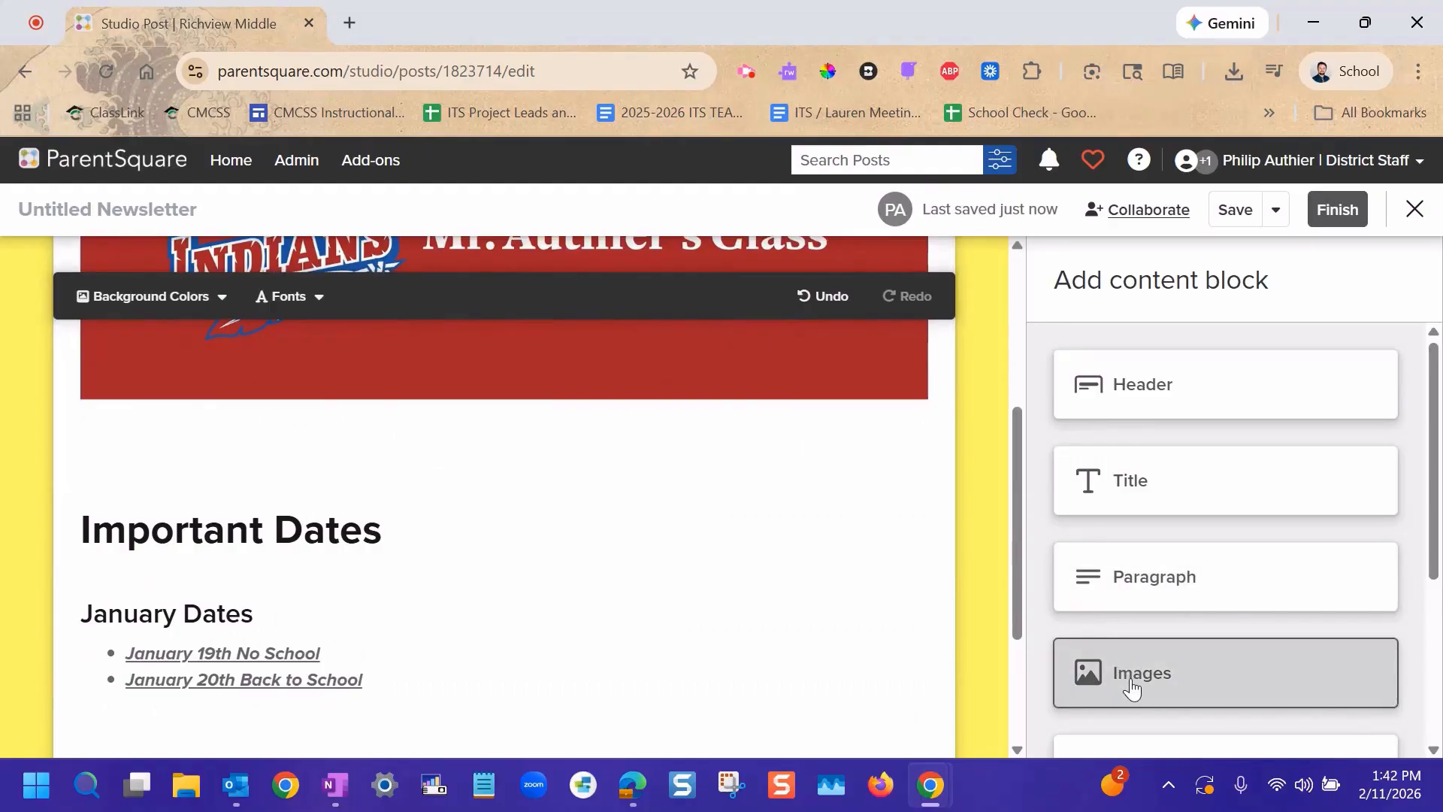
pyautogui.moveTo(1128, 681); pyautogui.dragTo(500, 506)
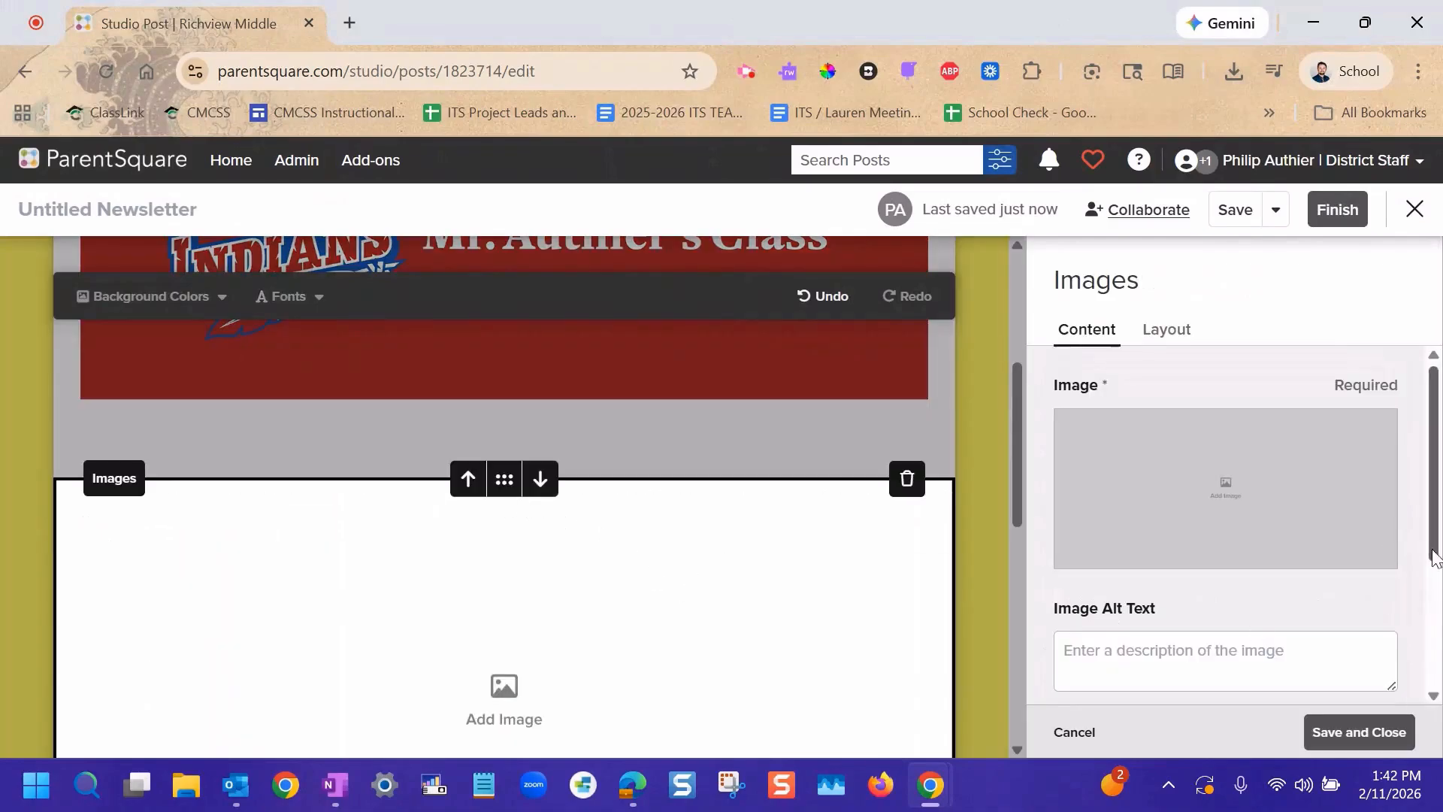
pyautogui.click(1197, 483)
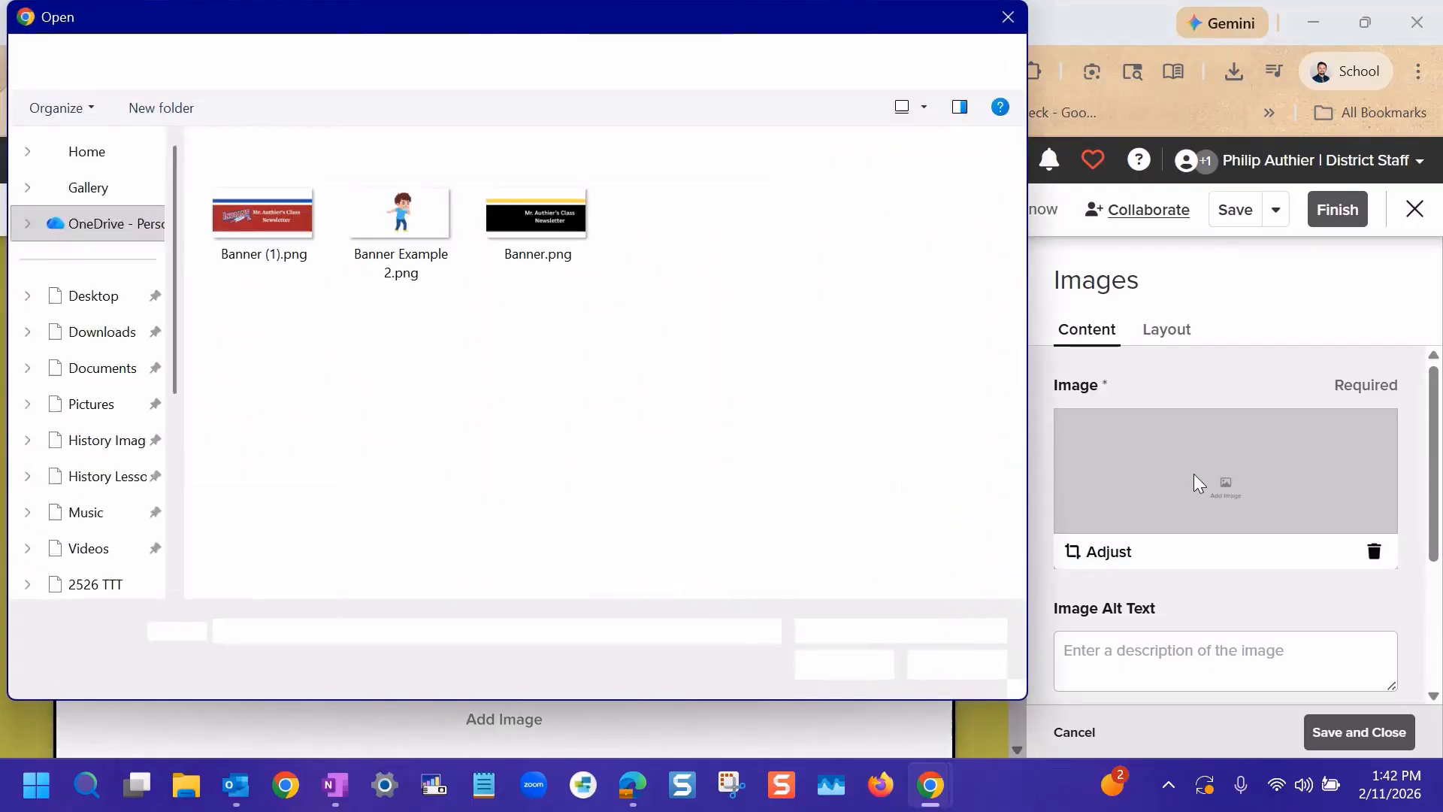
pyautogui.click(401, 218)
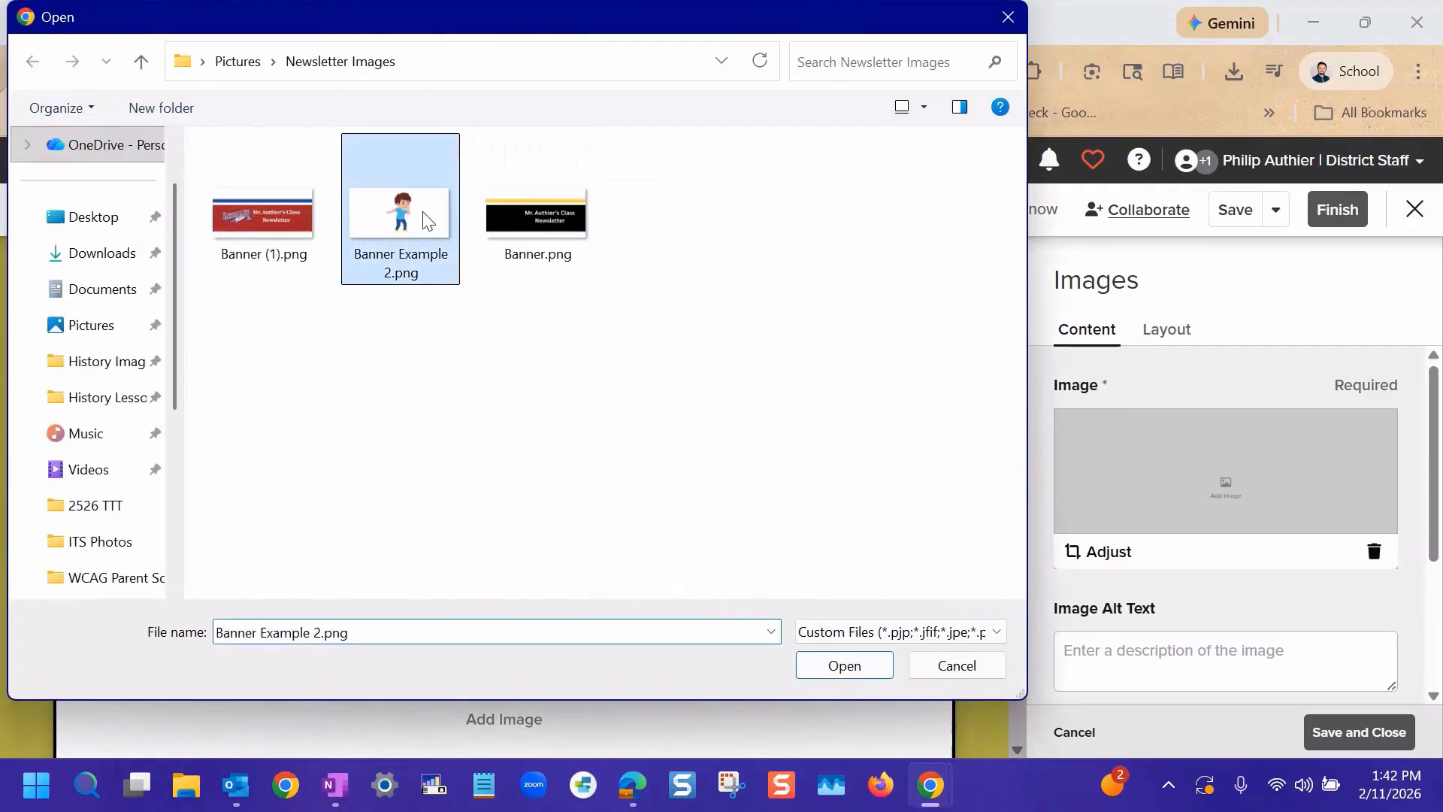
pyautogui.click(844, 665)
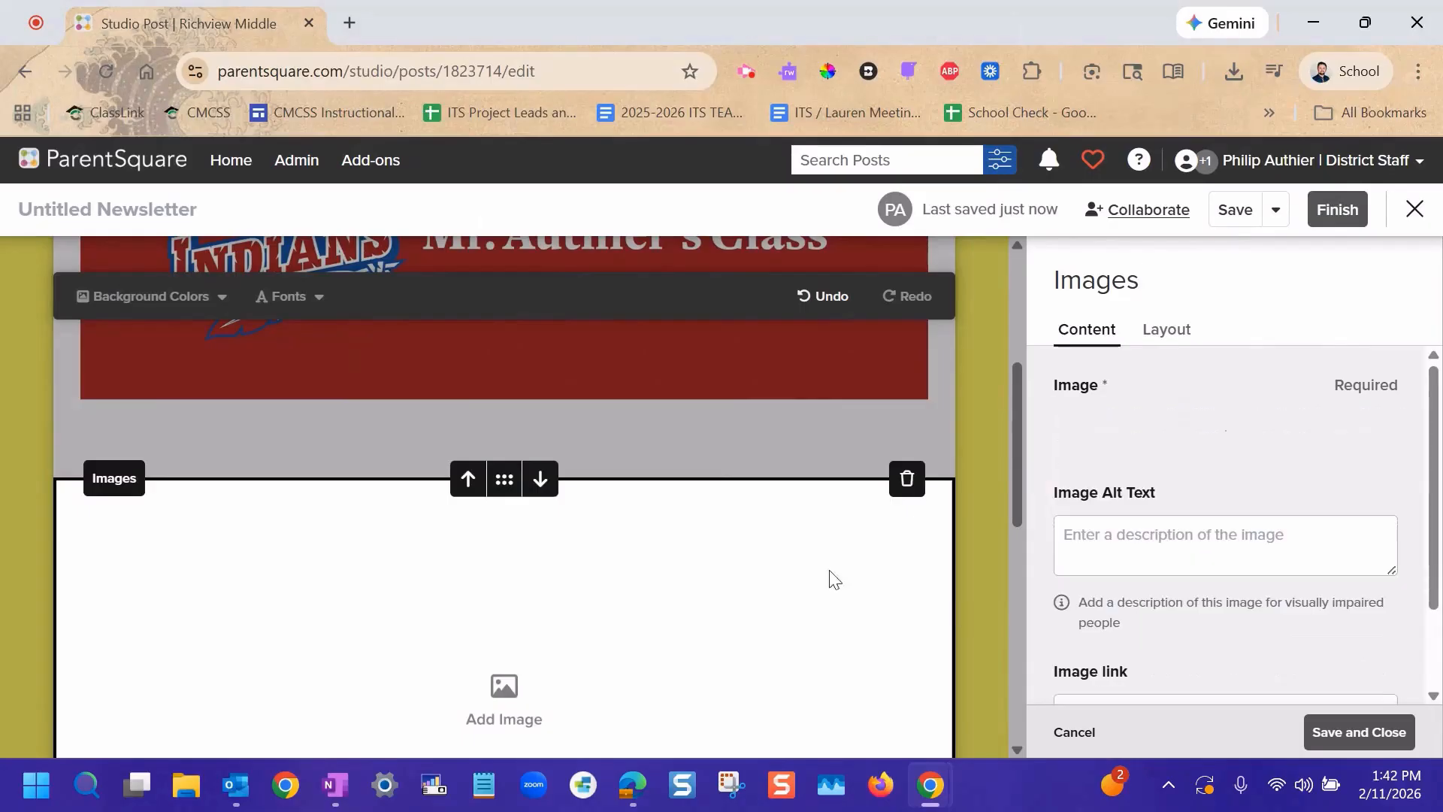
# Set the second image's alt text to "Graphic cartoon of a boy sneezing into a tissue." and save the block.
pyautogui.scroll(-1, 1148, 593)
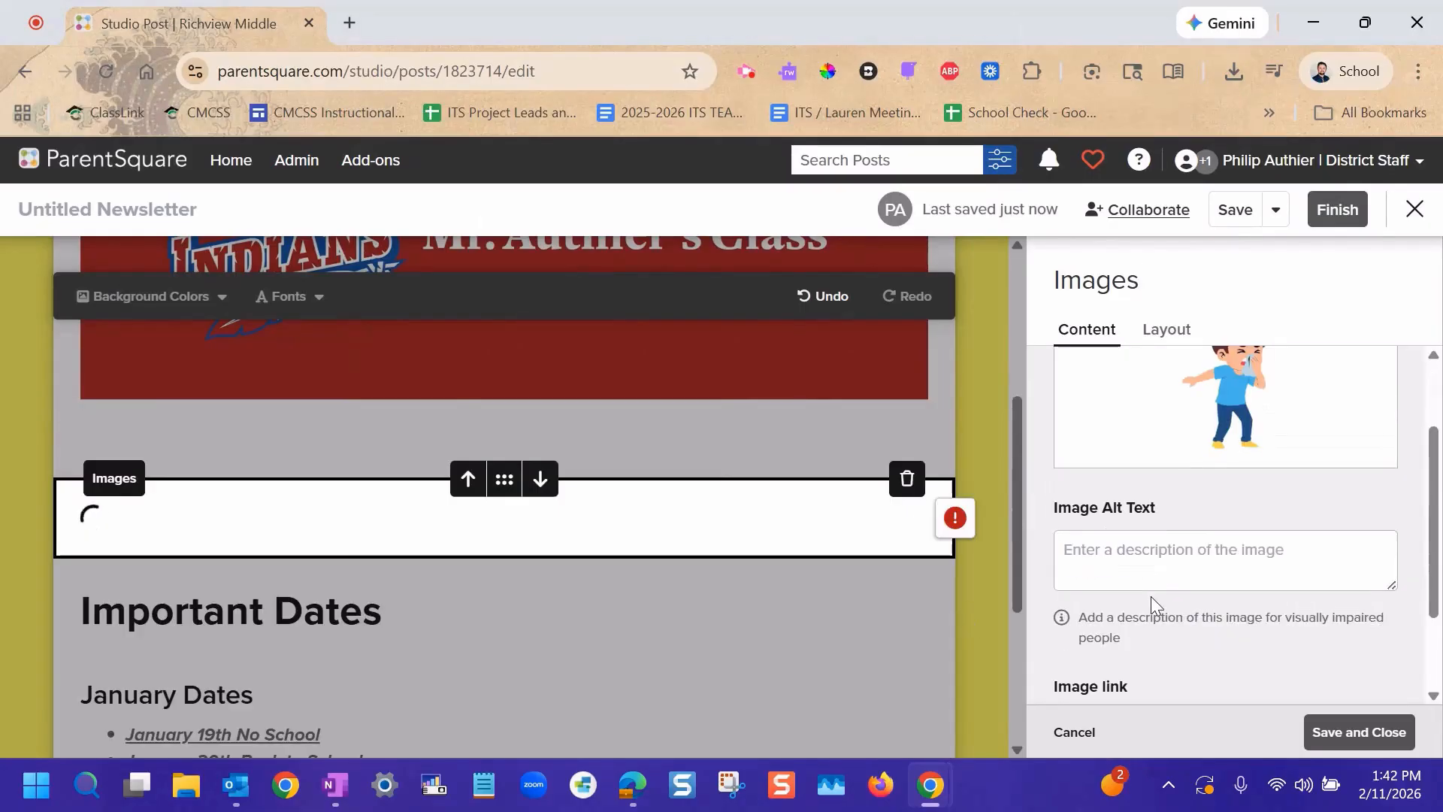
pyautogui.click(1156, 551)
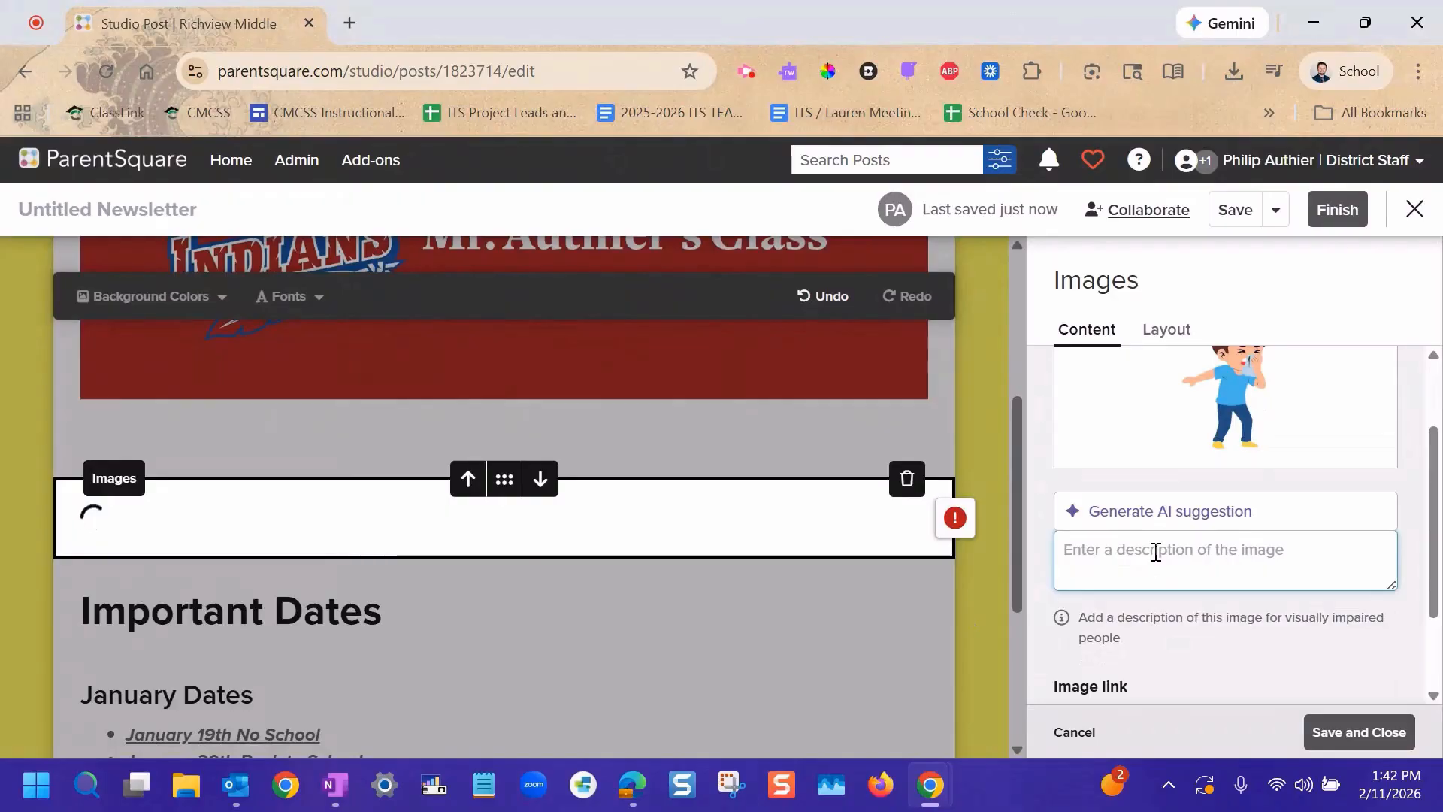
pyautogui.write('Graphic cartoon of a boy sneezing into a tissue.')
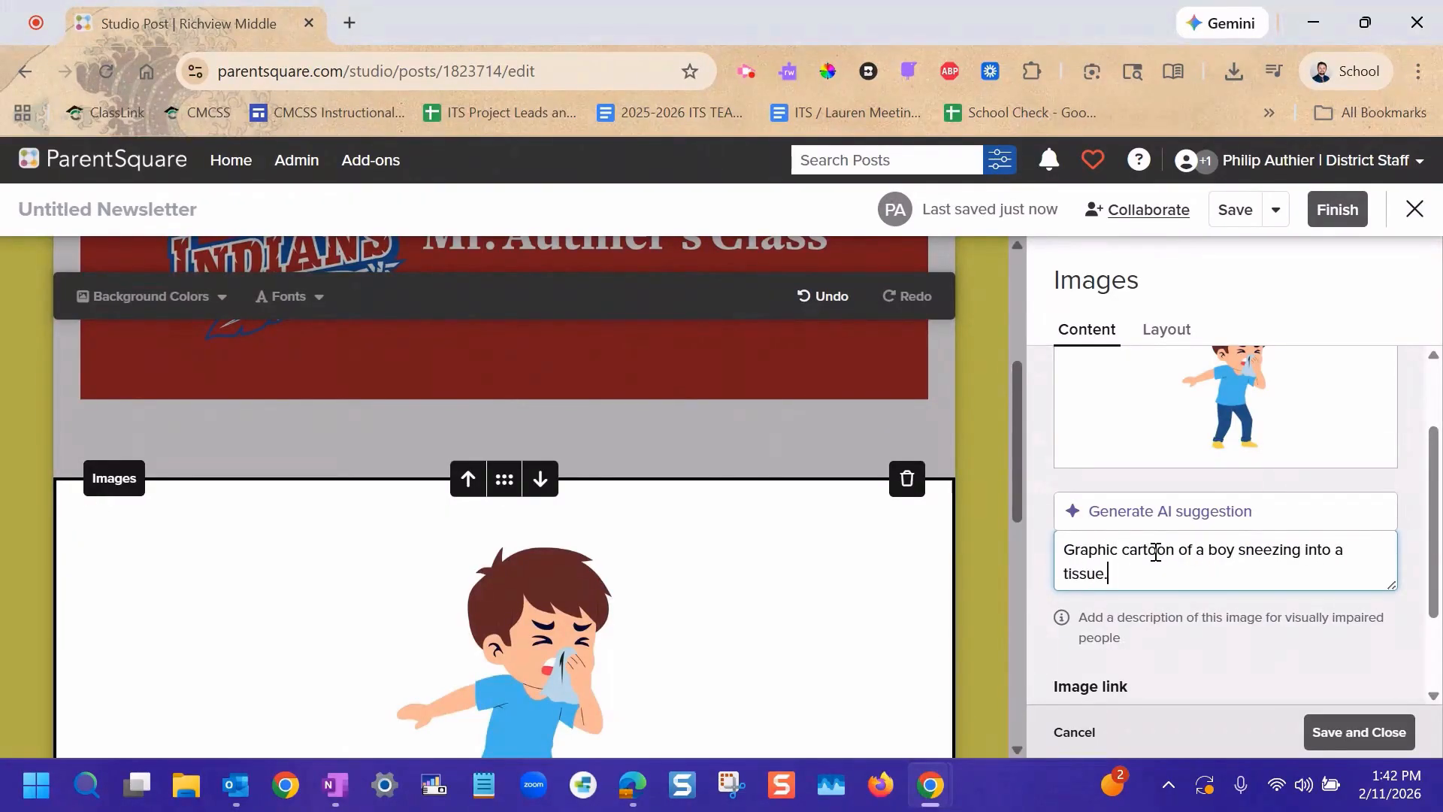
pyautogui.scroll(-3, 1298, 686)
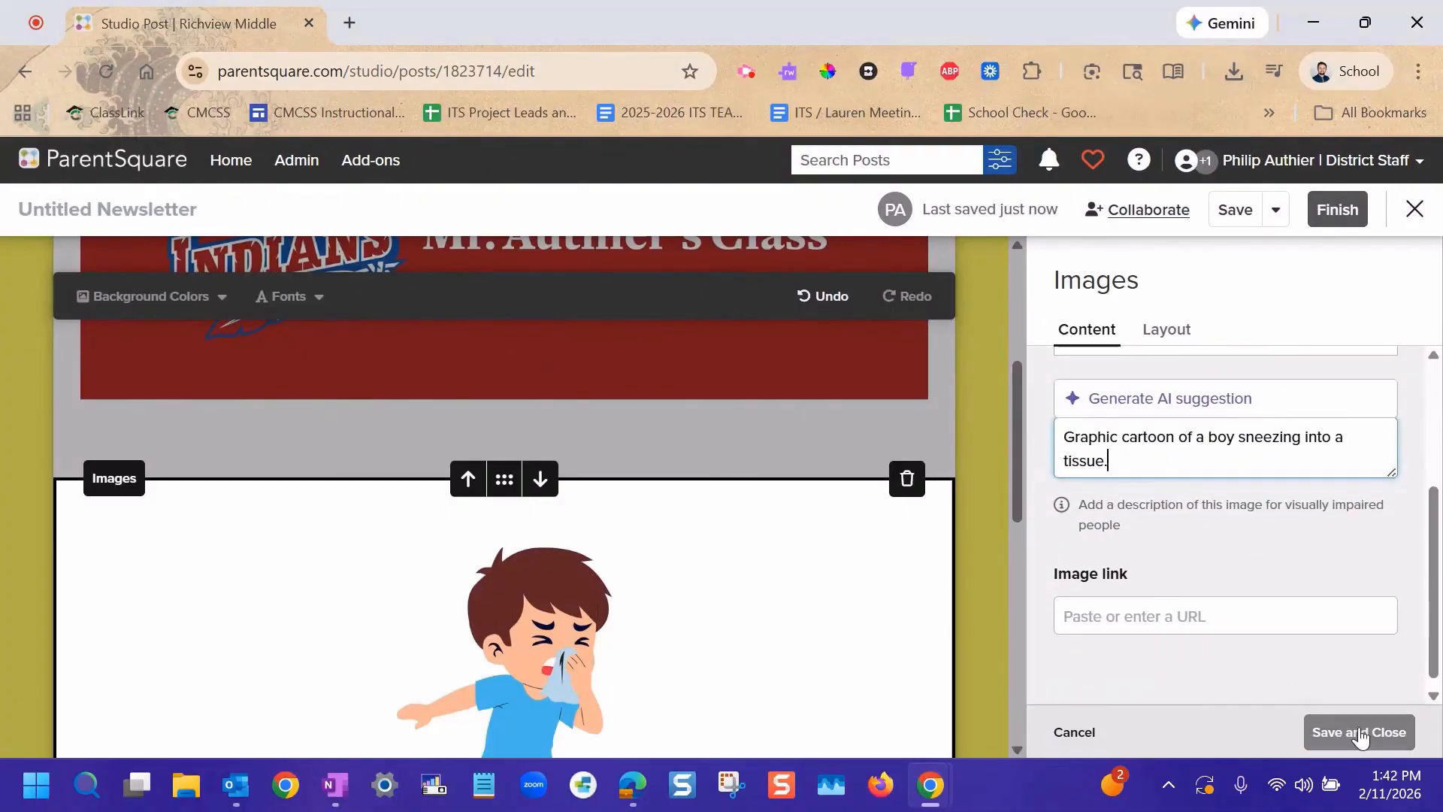
pyautogui.click(1360, 732)
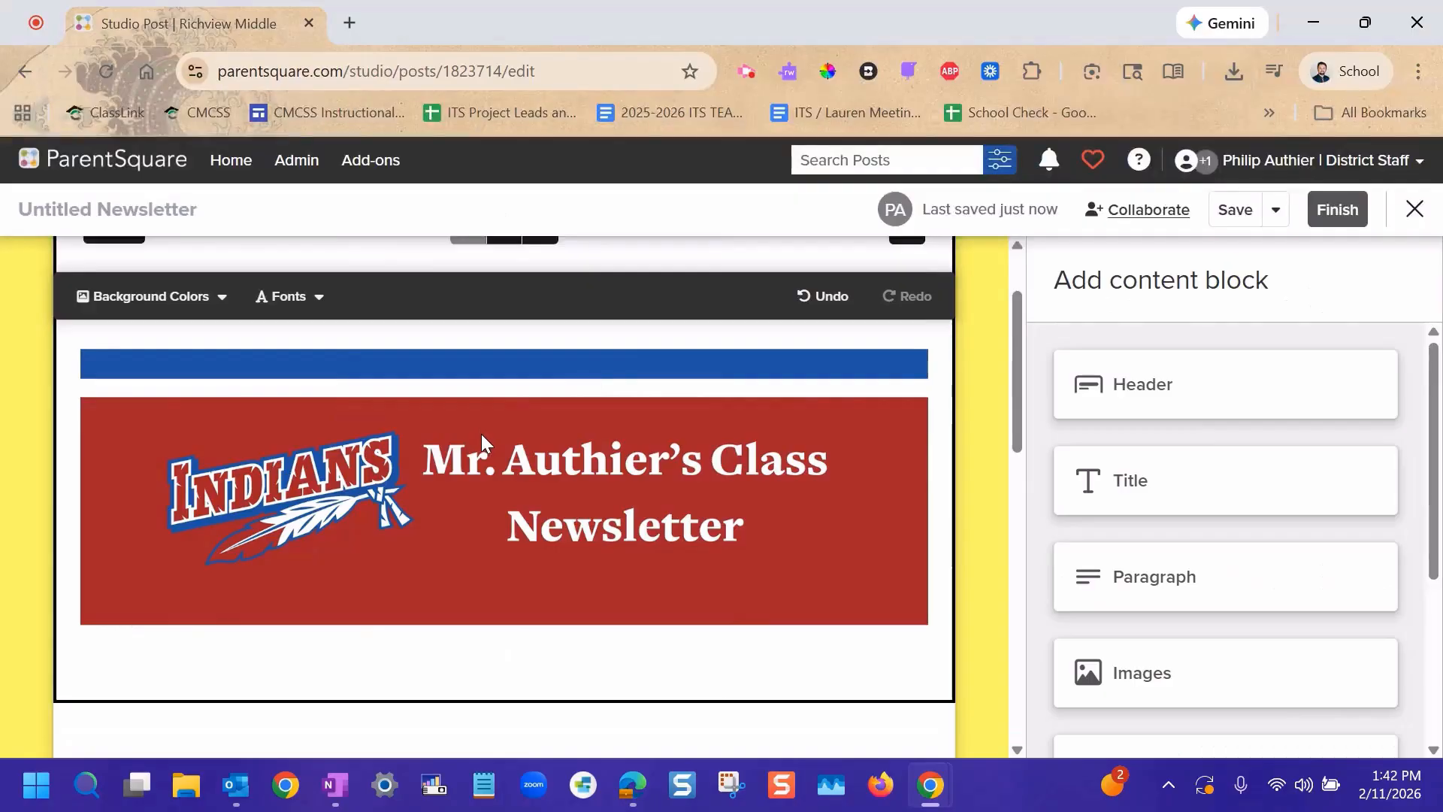
pyautogui.scroll(-10, 482, 435)
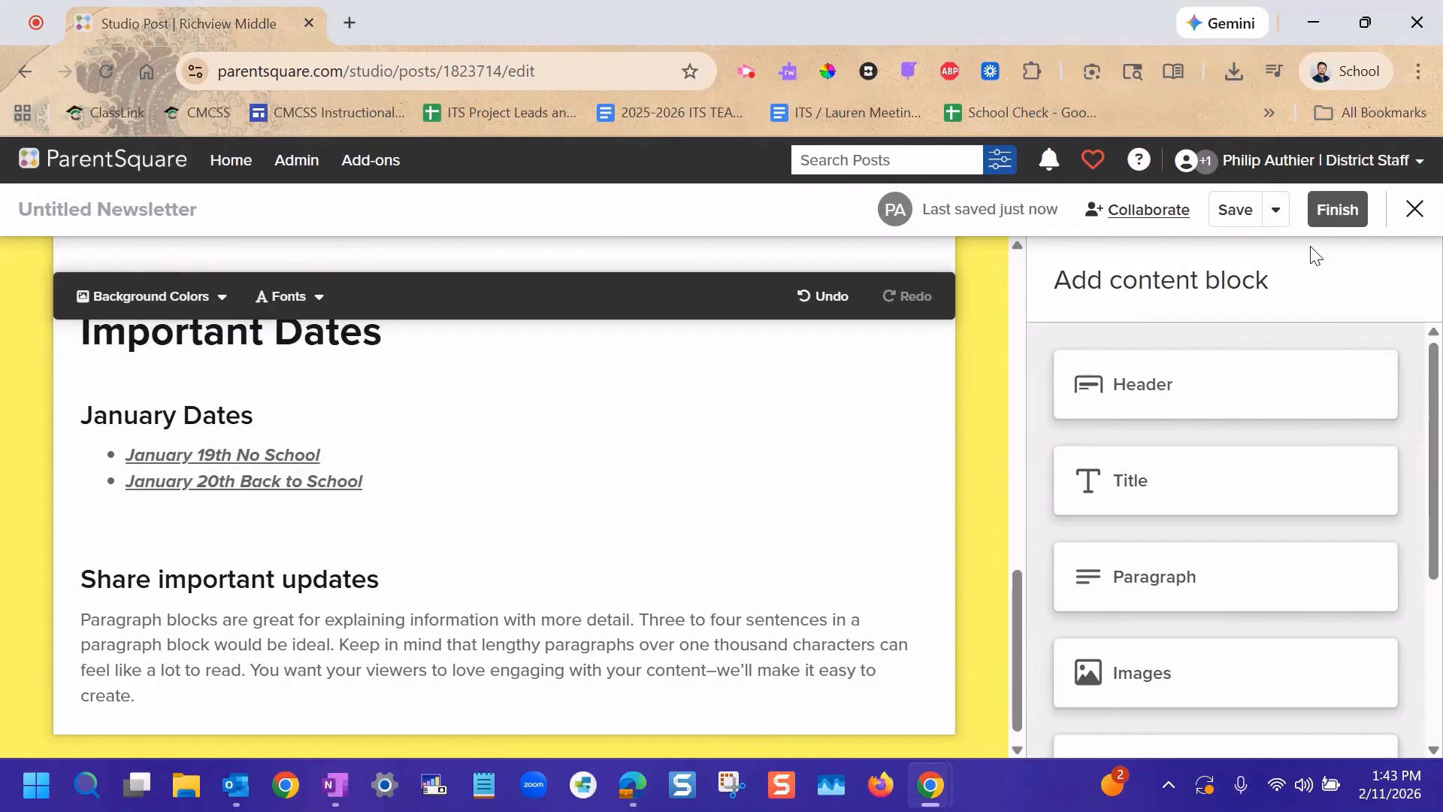
pyautogui.moveTo(855, 445)
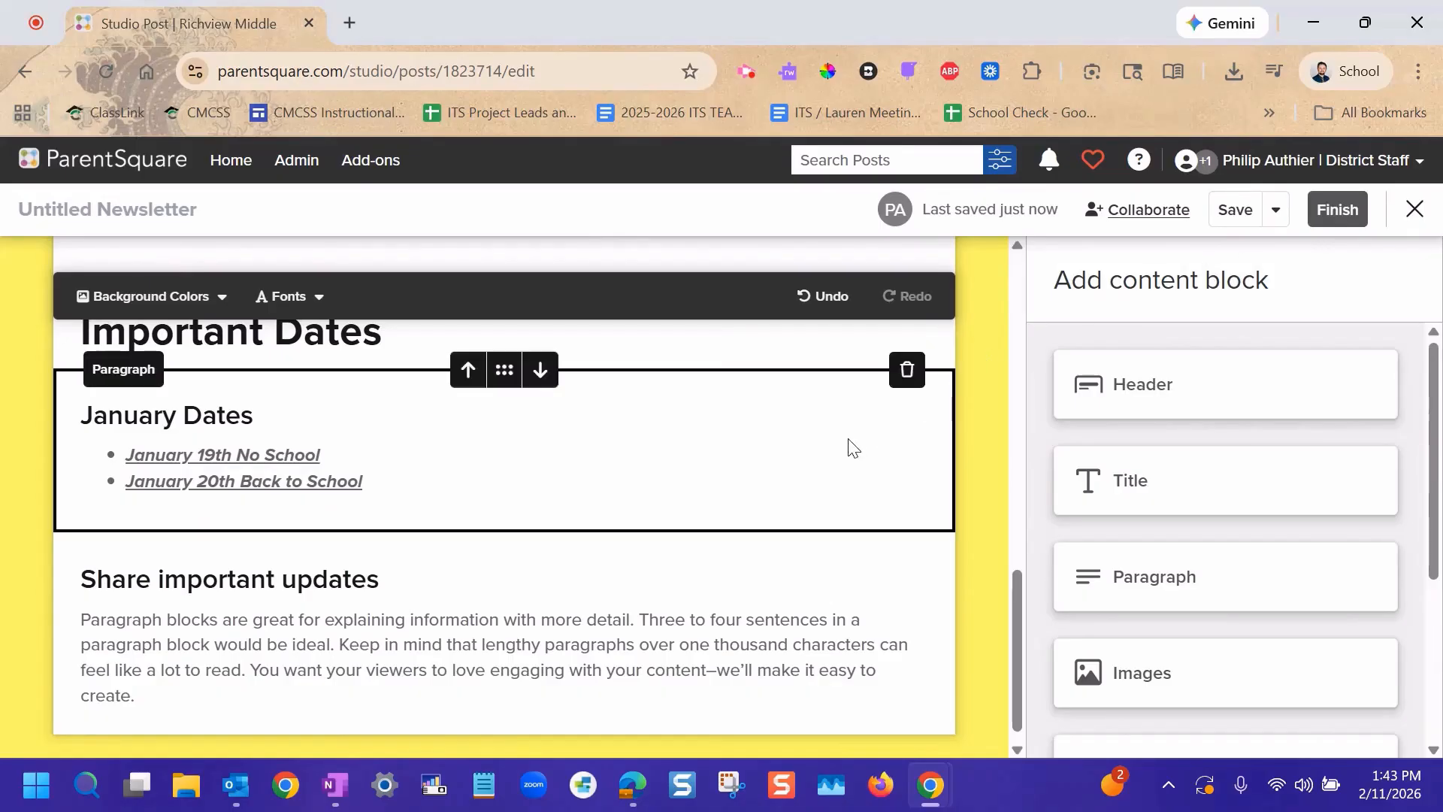